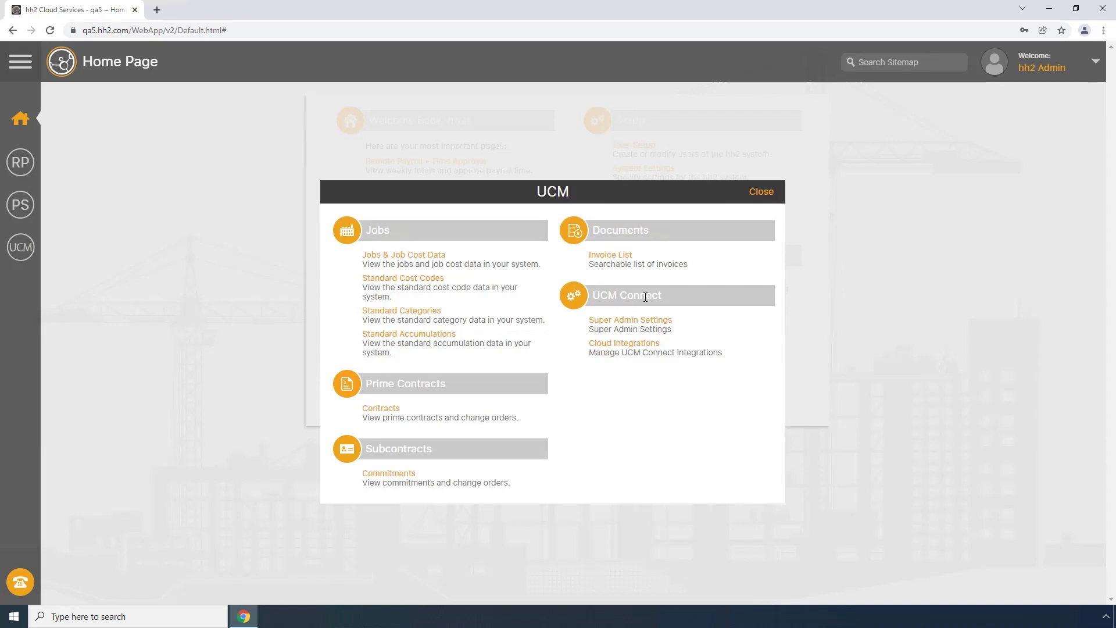
# Open the QA5 Autodesk connection's Set Entity Sync page from Cloud Integrations.
pyautogui.click(624, 347)
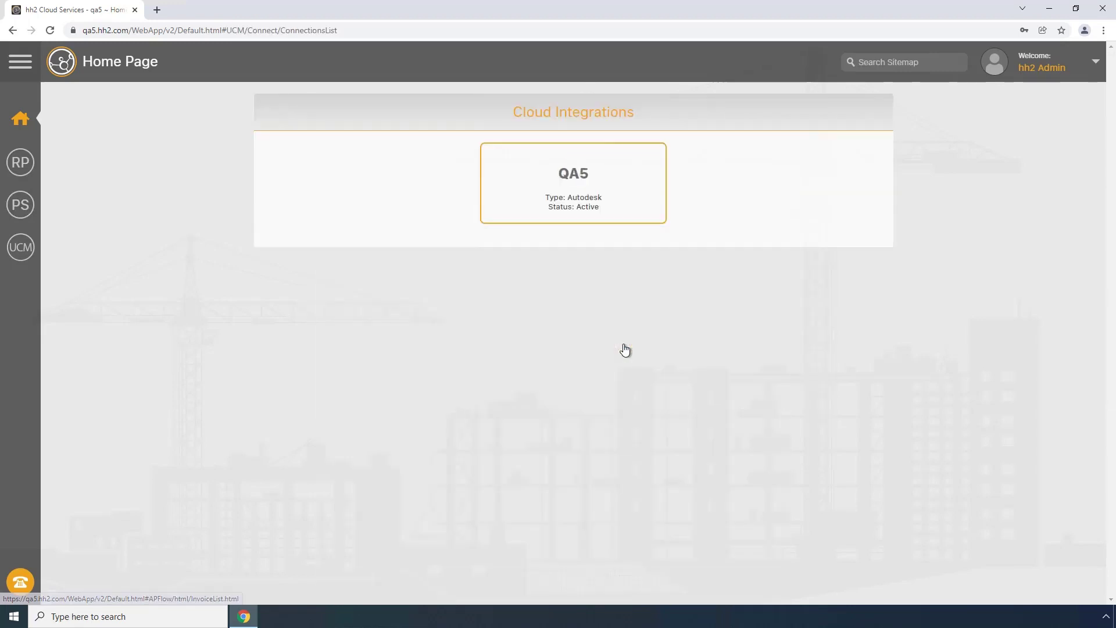
pyautogui.click(579, 191)
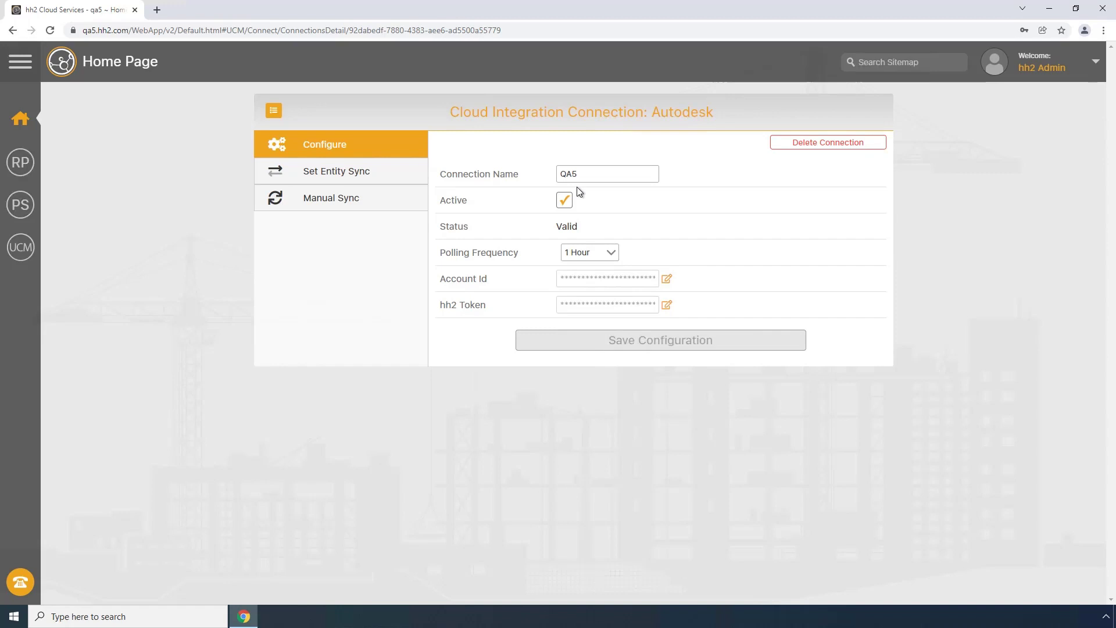
pyautogui.click(324, 172)
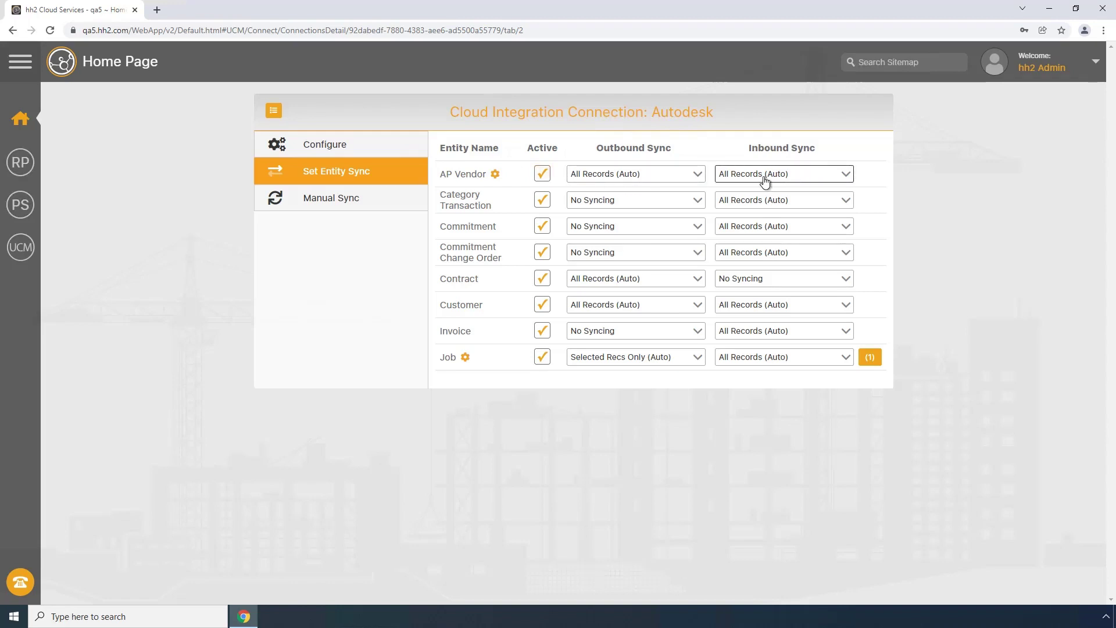
# Keep AP Vendor outbound sync at All Records (Auto) and bring up Windows search.
pyautogui.click(697, 177)
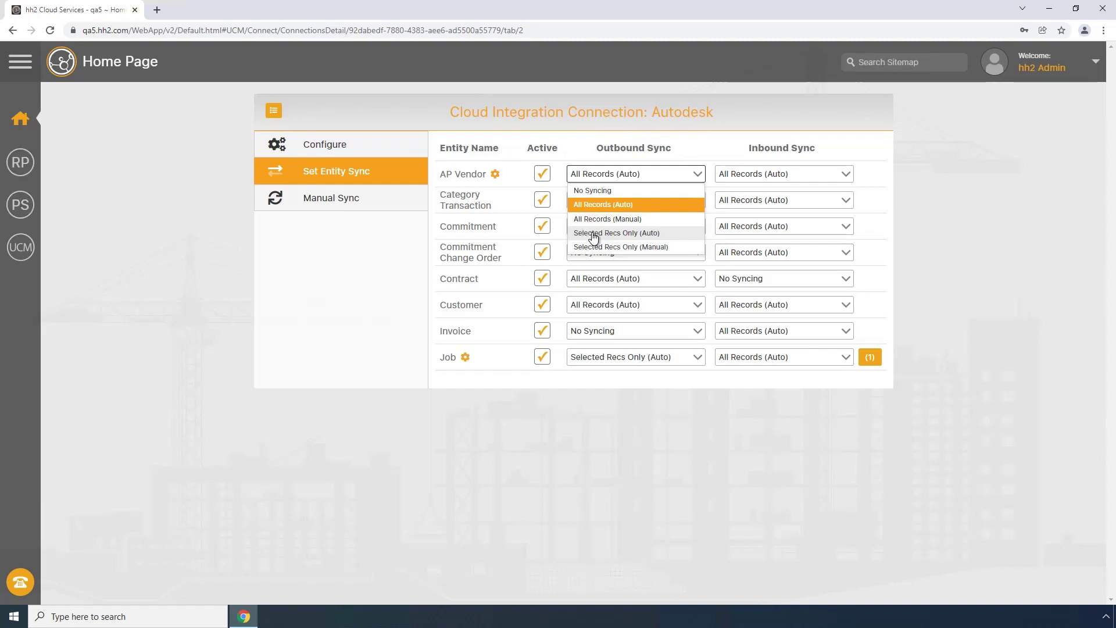
pyautogui.click(697, 175)
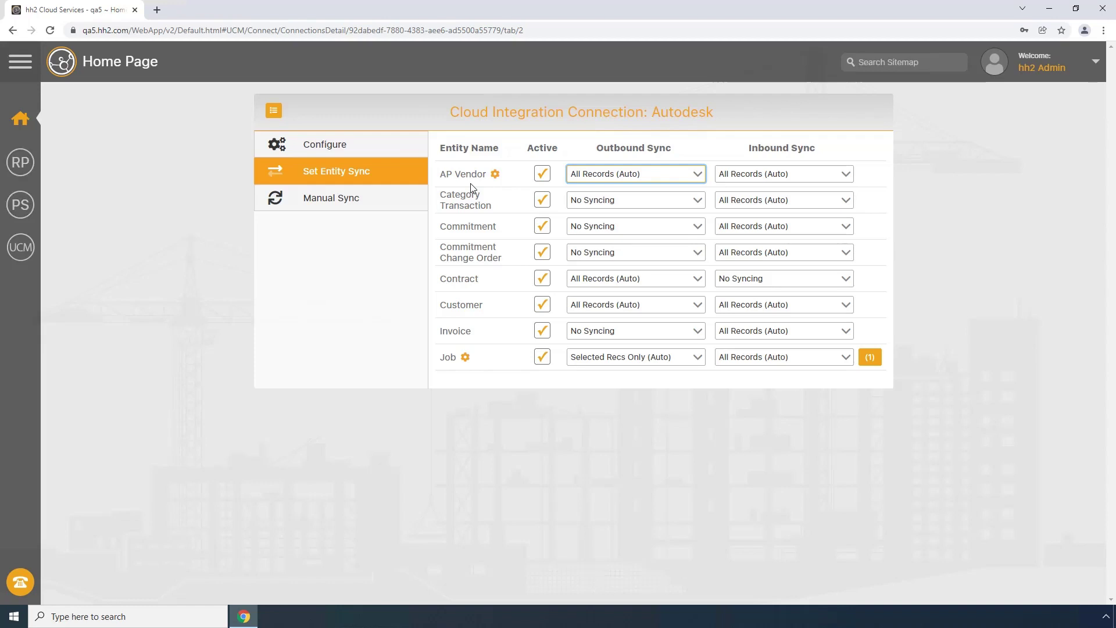
pyautogui.click(136, 618)
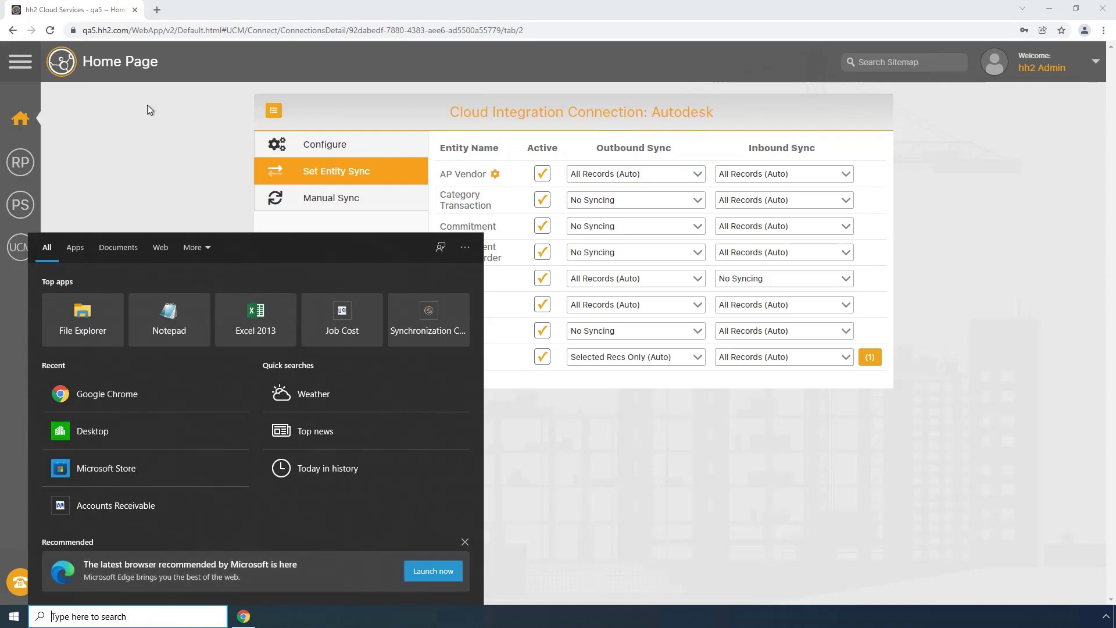
# Load acc.autodesk.com in a new browser tab and sign in to Autodesk.
pyautogui.click(157, 9)
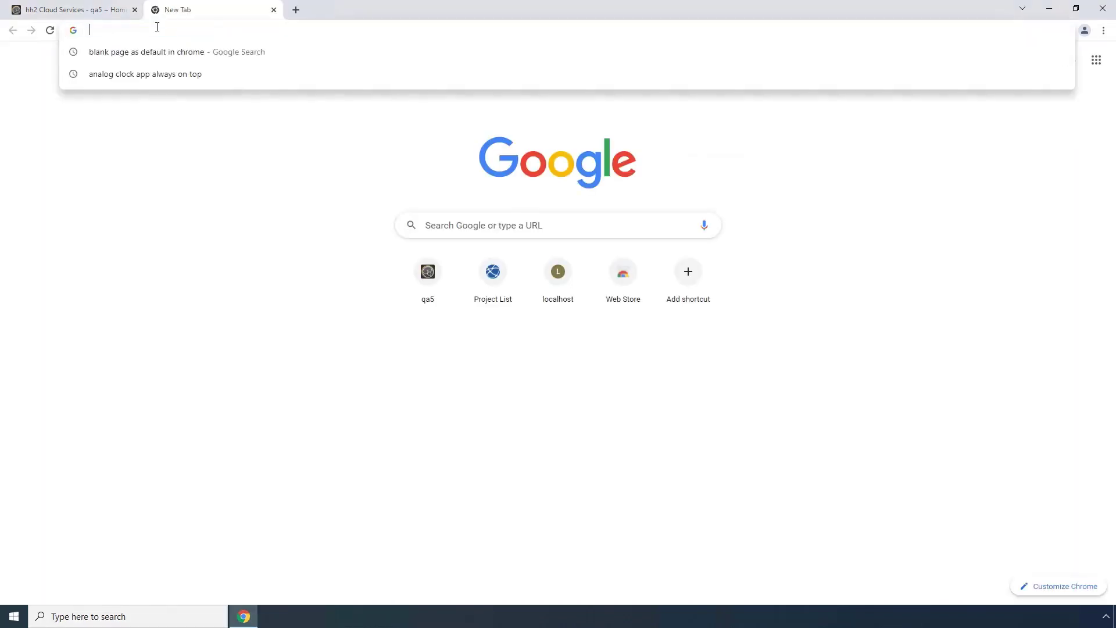
pyautogui.write('acc')
pyautogui.press('Return')
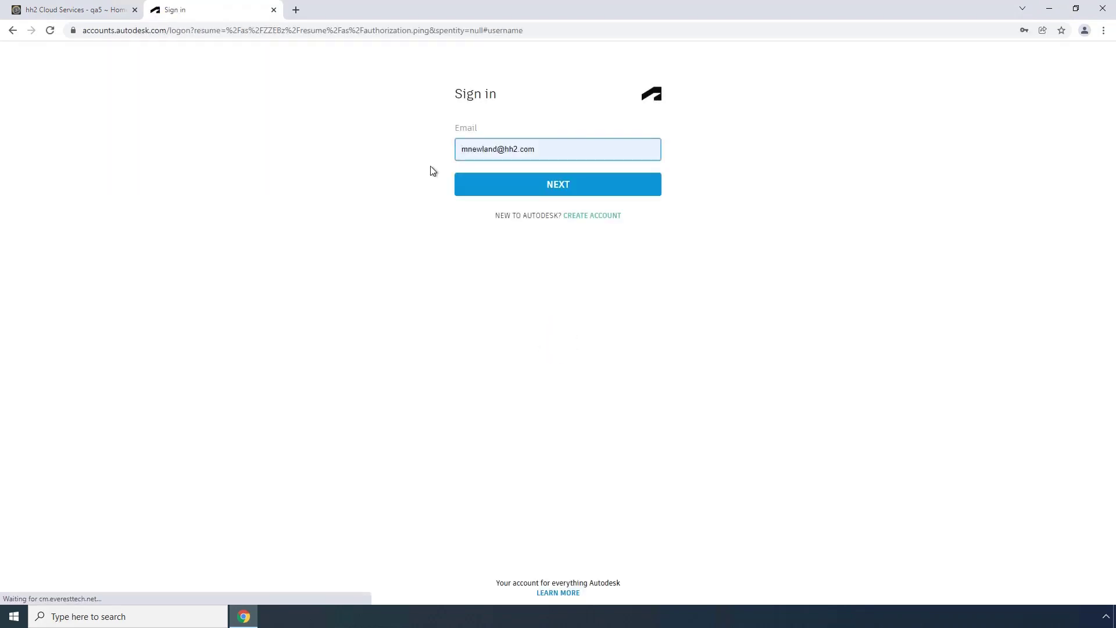
pyautogui.click(550, 194)
pyautogui.click(576, 232)
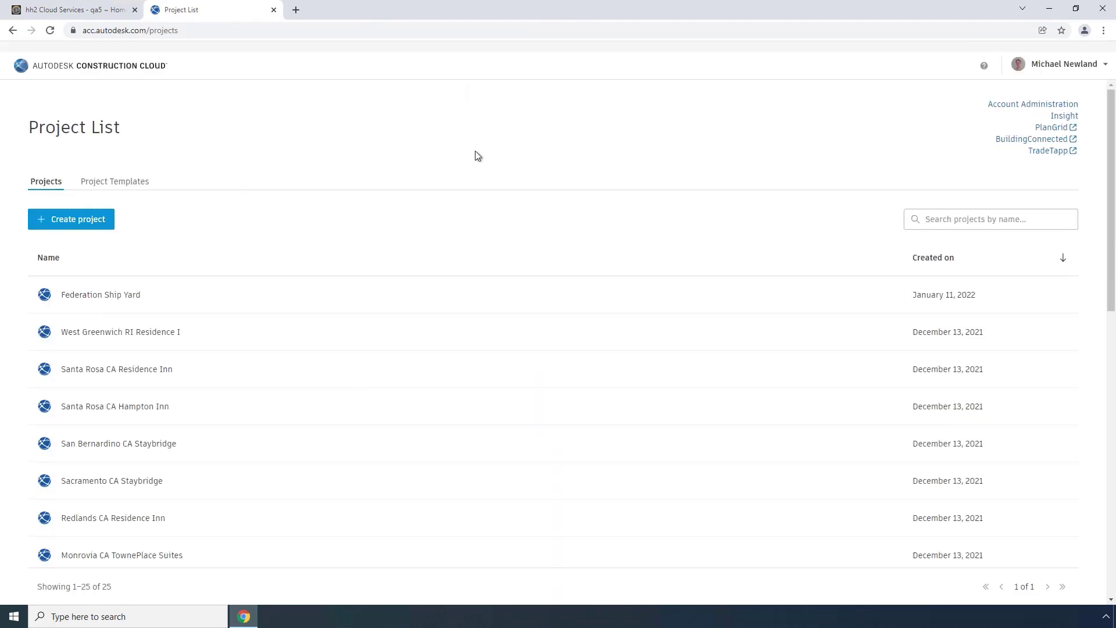
# Open the BIM 360 admin Companies directory listing the 95 partner companies.
pyautogui.click(1021, 107)
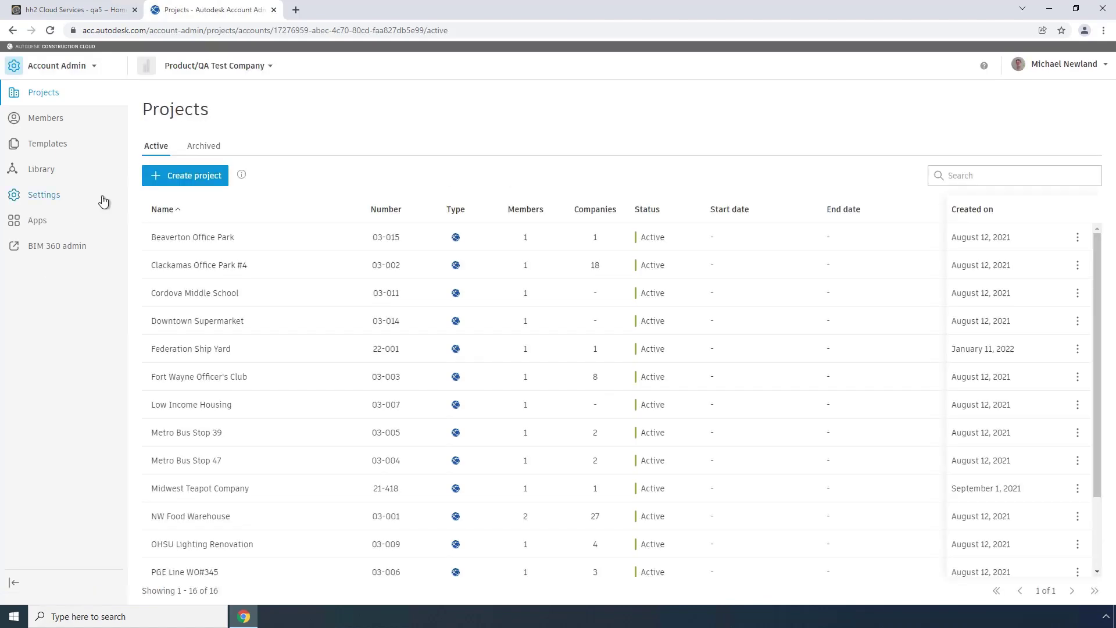
pyautogui.click(48, 197)
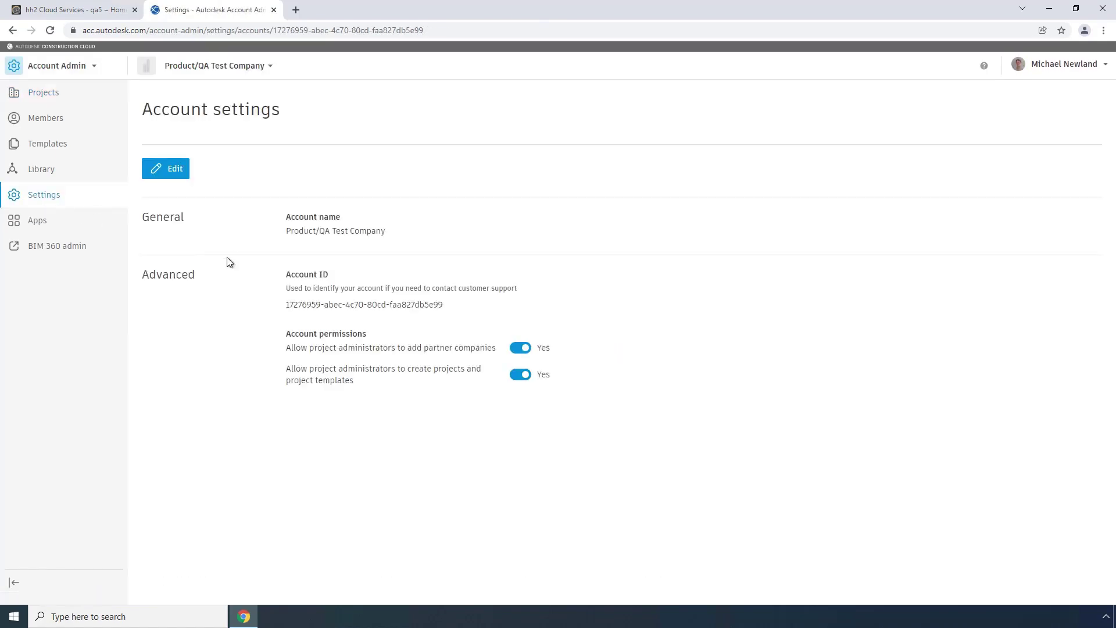
pyautogui.click(36, 248)
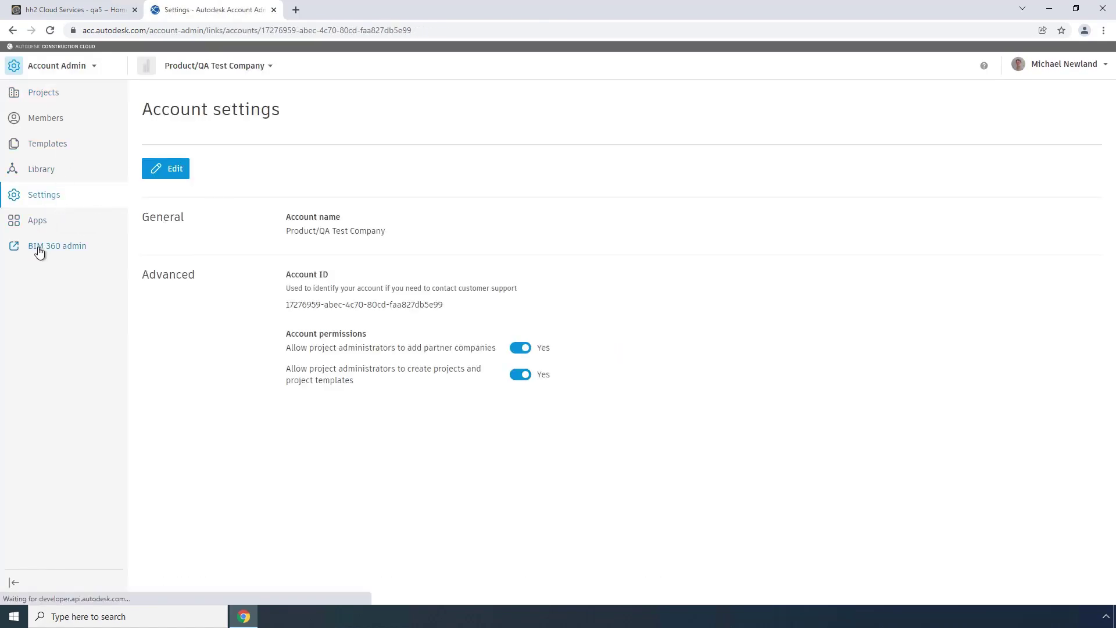
pyautogui.click(582, 193)
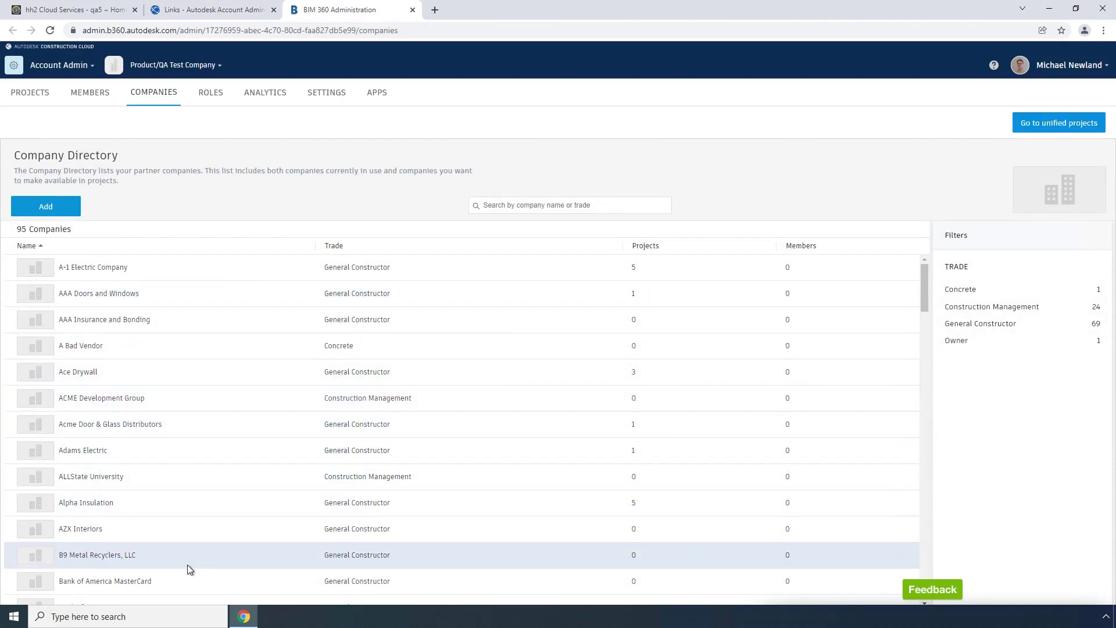
pyautogui.scroll(-2, 188, 565)
pyautogui.scroll(2, 187, 569)
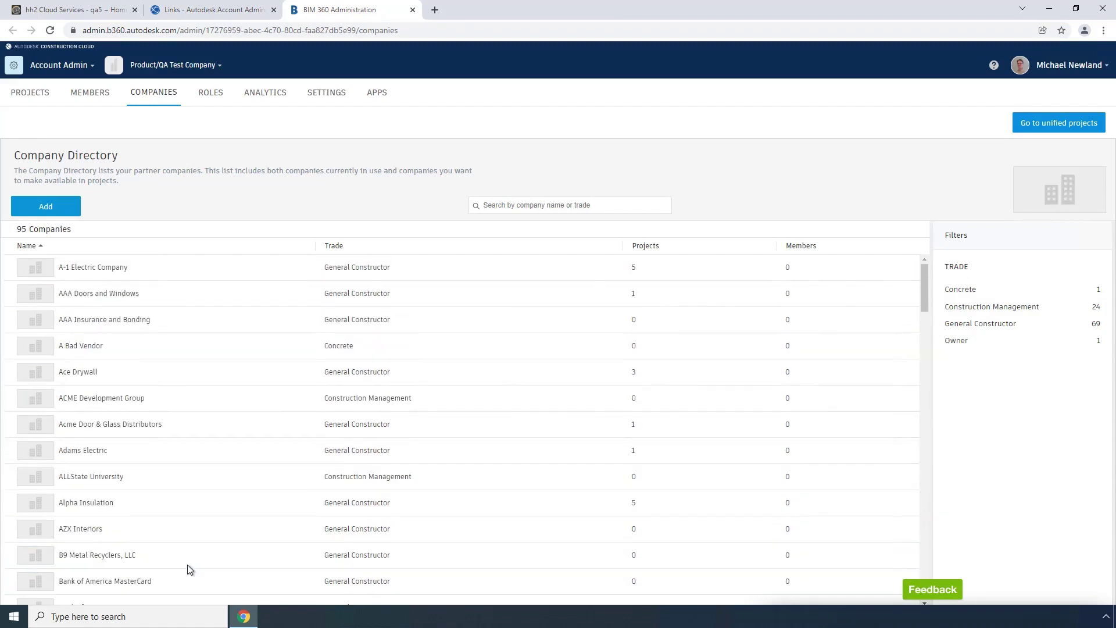
pyautogui.click(108, 616)
# Launch Sage 300 Accounts Payable, log on, and open the Timberline Construction company.
pyautogui.write('acc')
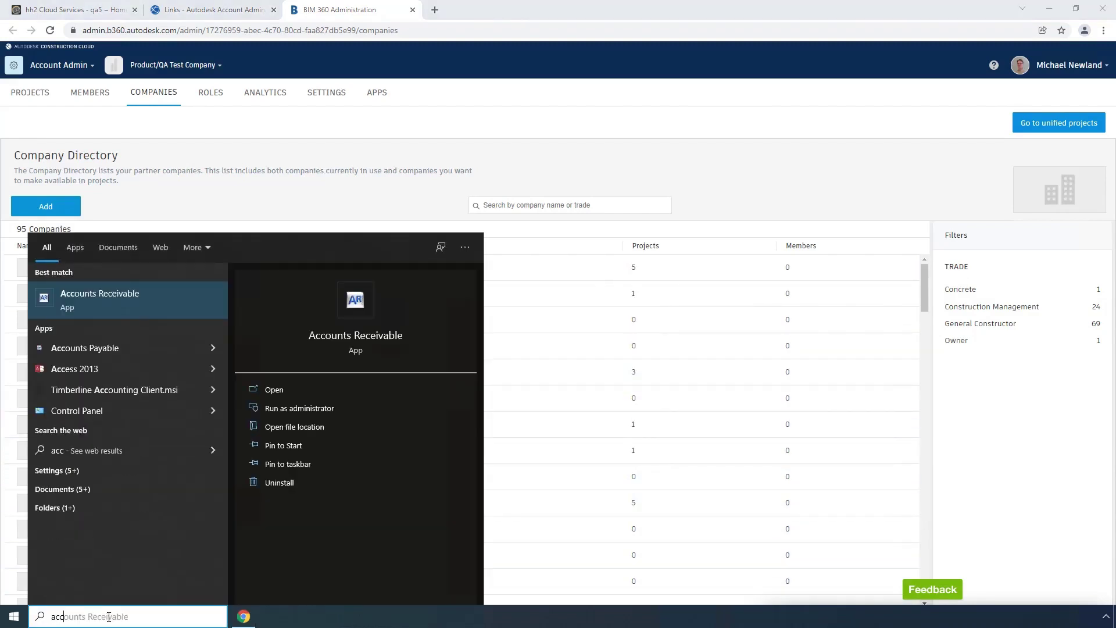
pyautogui.press('Down')
pyautogui.press('Down')
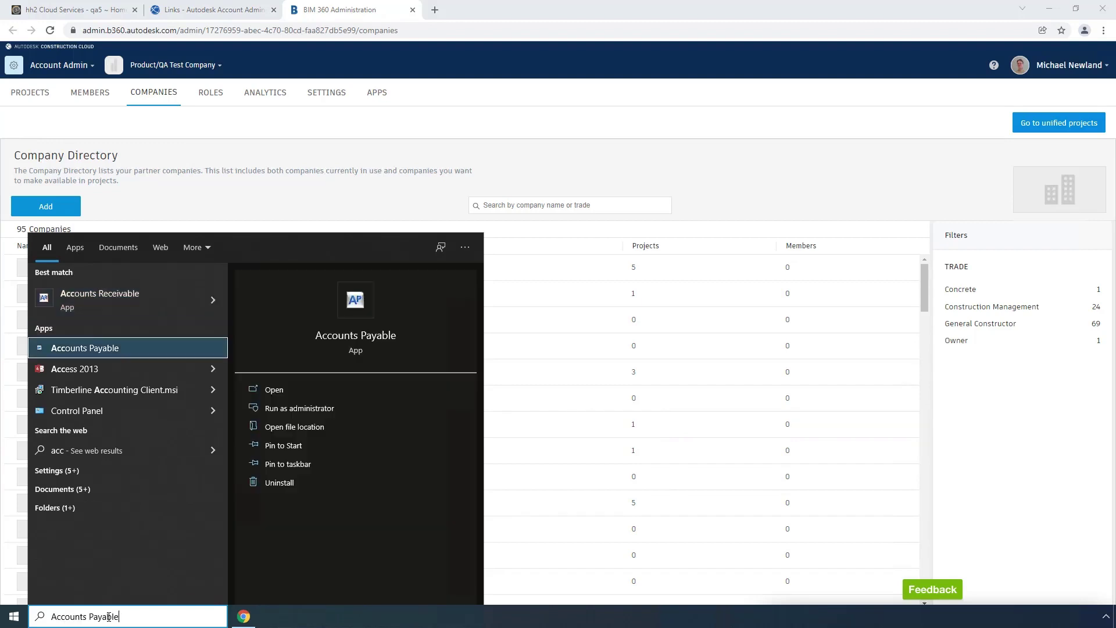
pyautogui.press('Return')
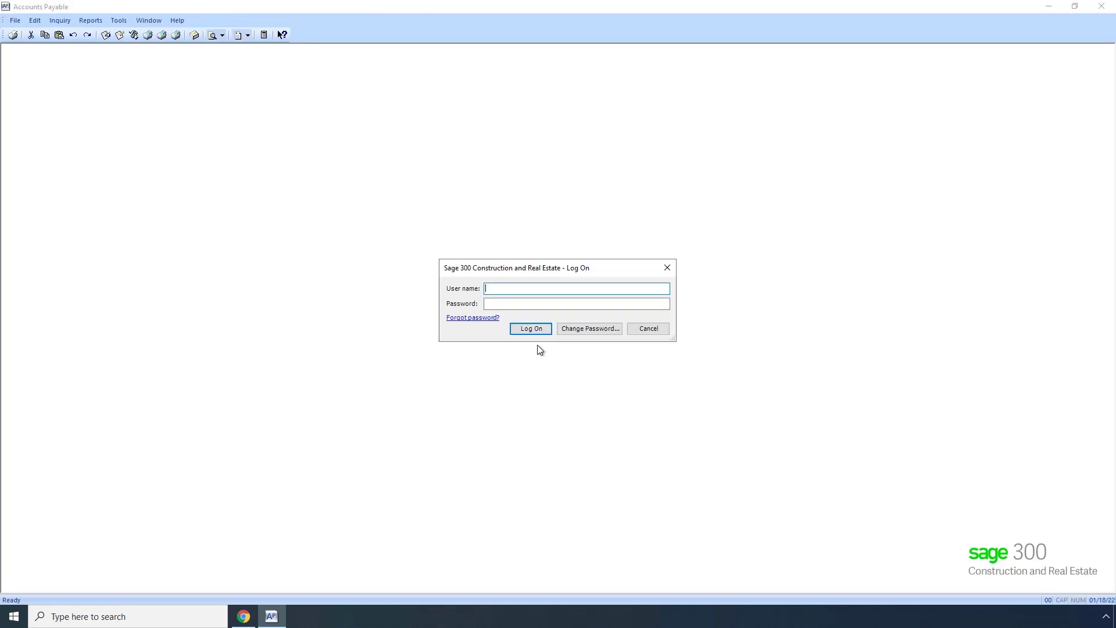
pyautogui.write('mn')
pyautogui.press('Tab')
pyautogui.write('••')
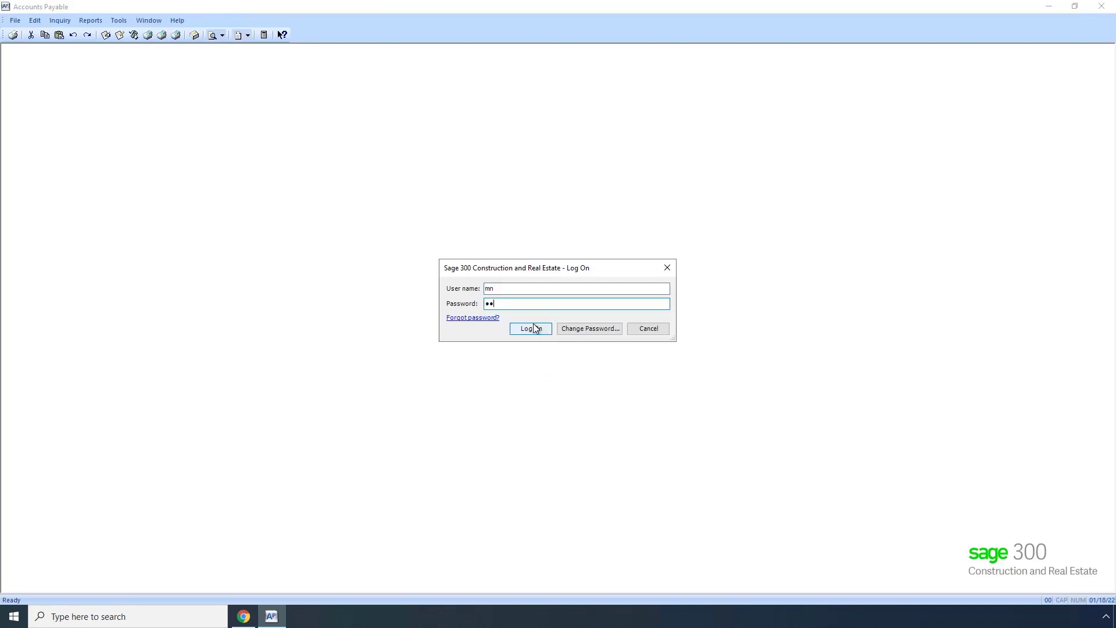
pyautogui.click(534, 328)
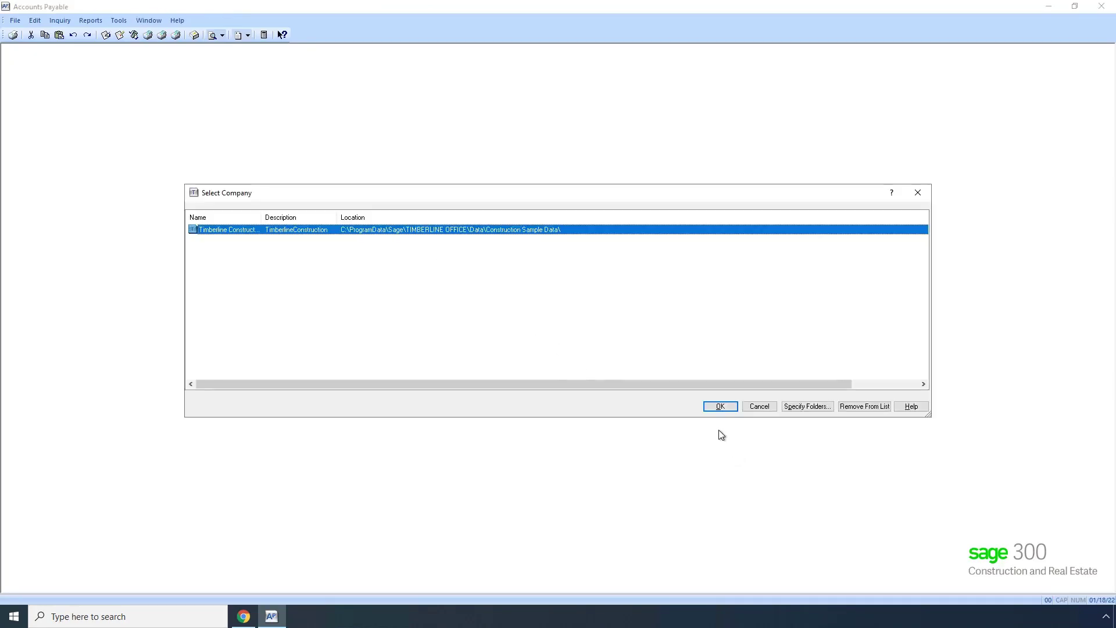
pyautogui.click(719, 407)
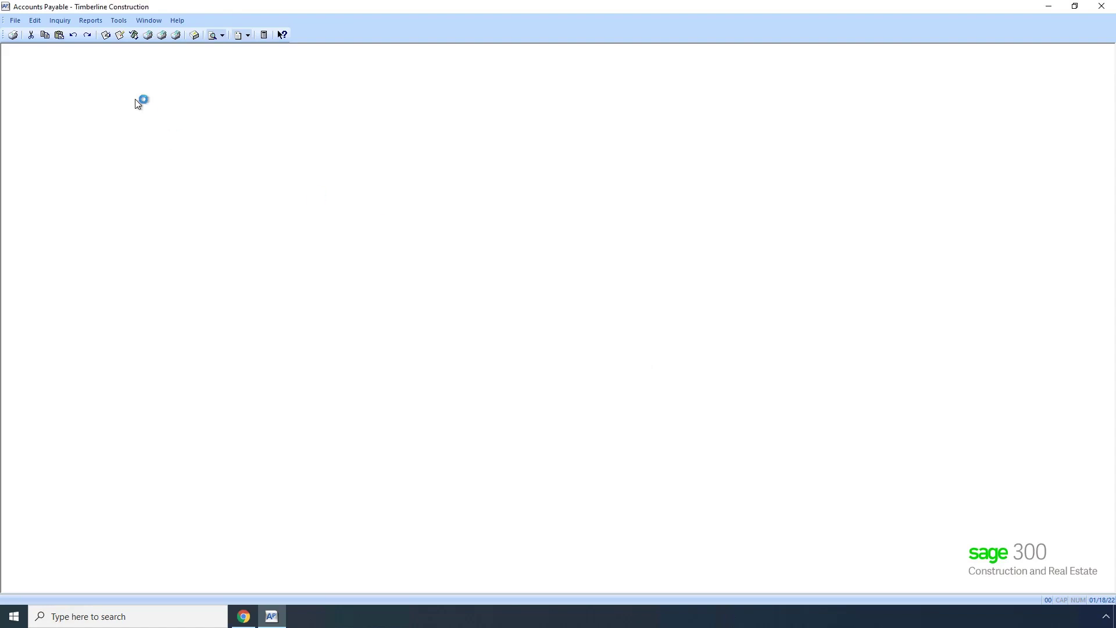
# Open Vendor Setup and browse the existing vendor list (vendors 200 through 301).
pyautogui.click(83, 20)
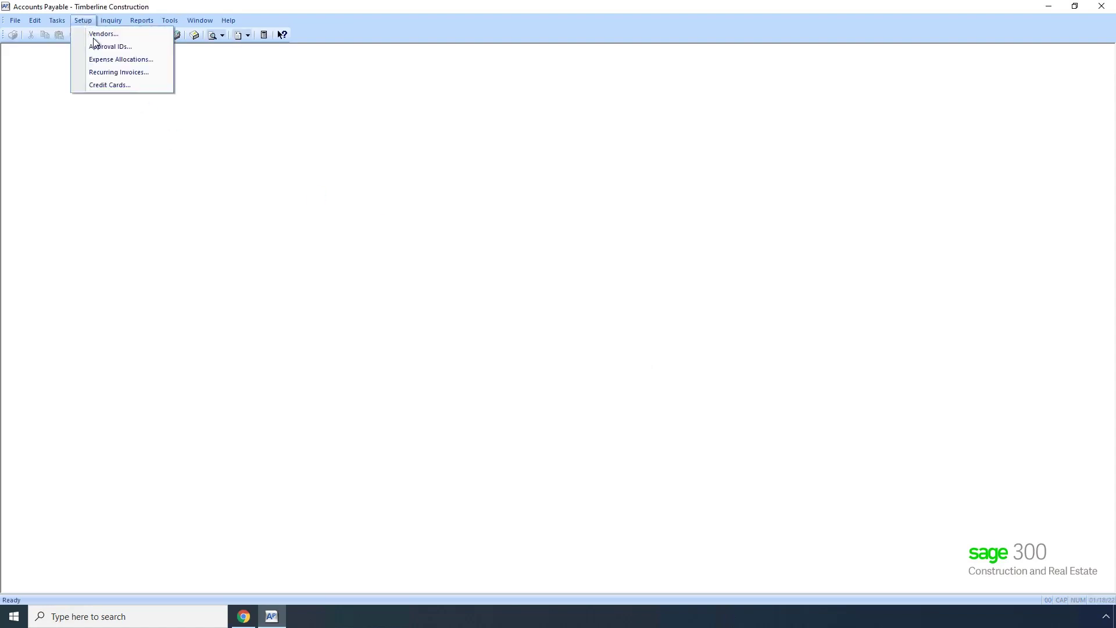
pyautogui.click(97, 36)
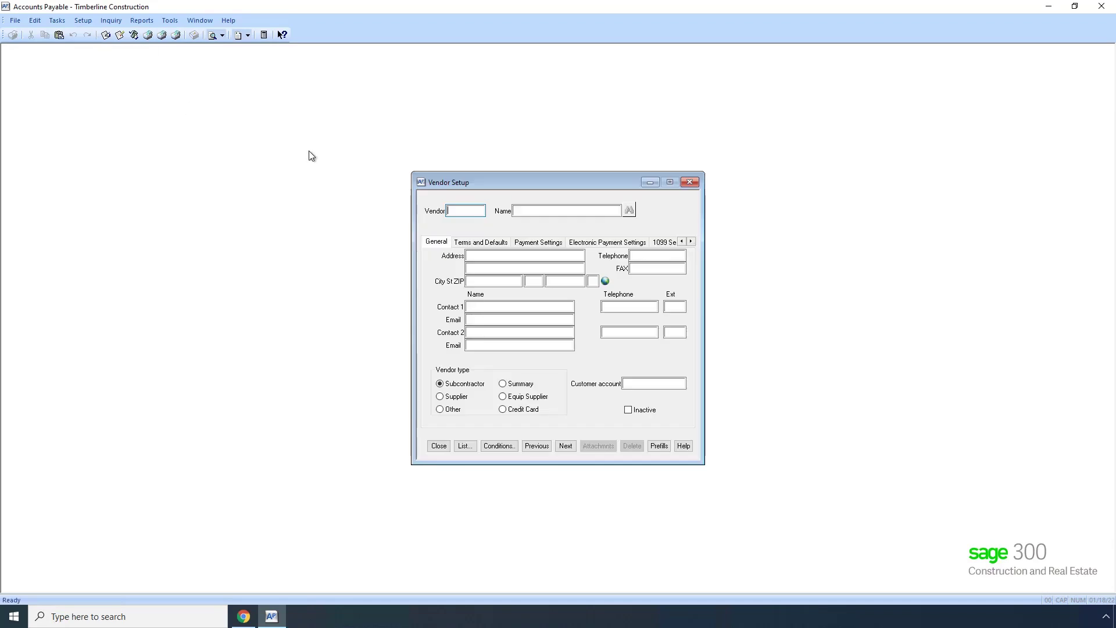
pyautogui.press('F4')
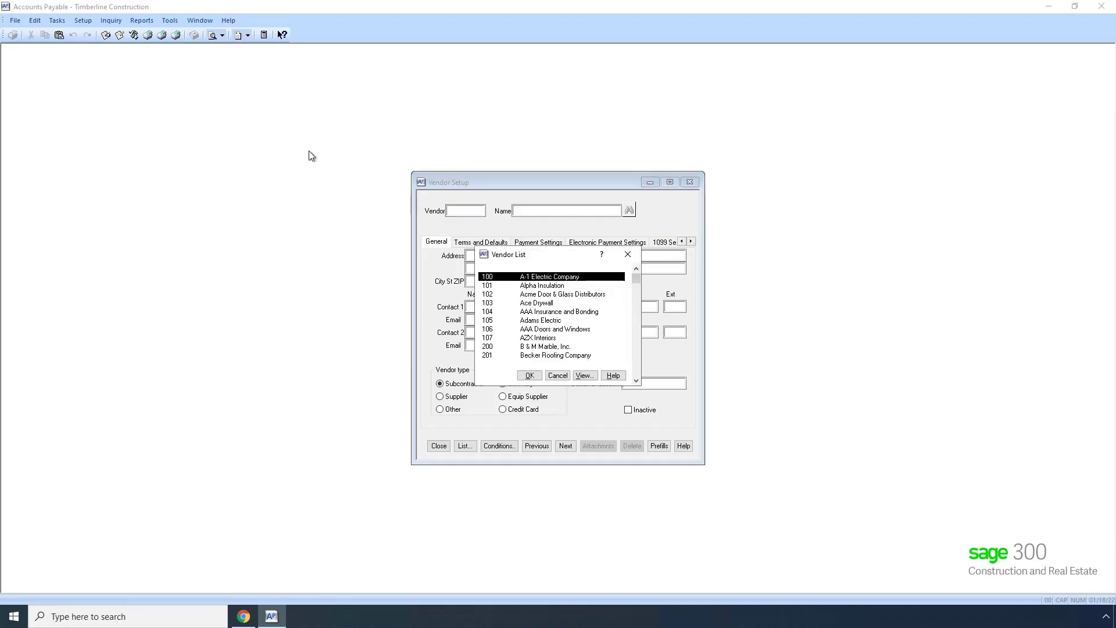
pyautogui.scroll(-4, 529, 331)
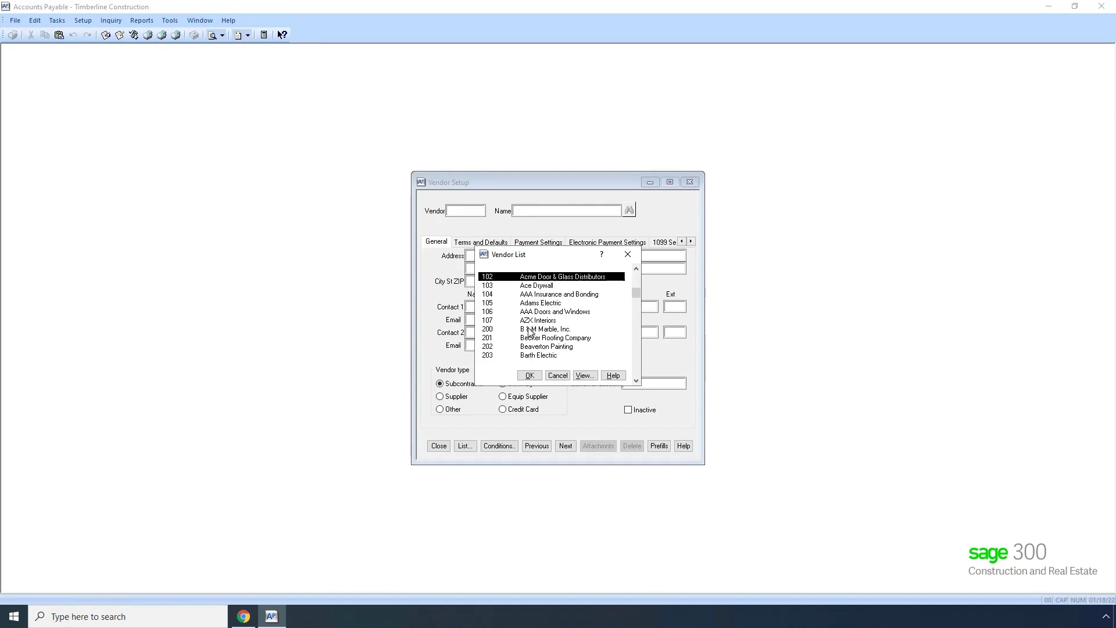
pyautogui.scroll(-4, 530, 331)
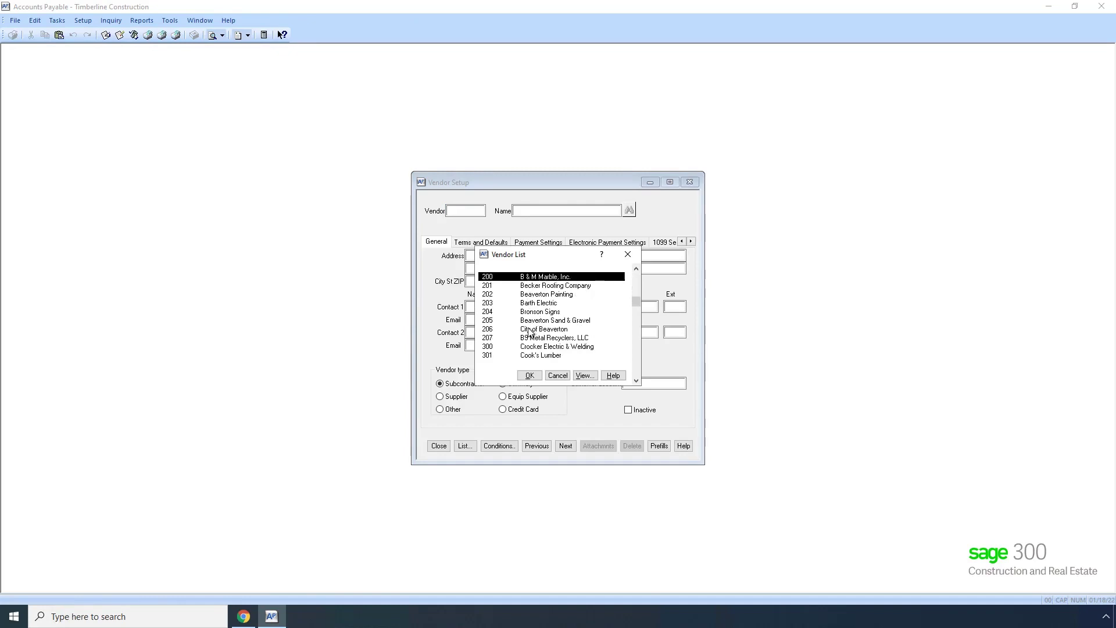
# Start a new vendor named B1 Builders and enter its street address, city and state.
pyautogui.click(558, 376)
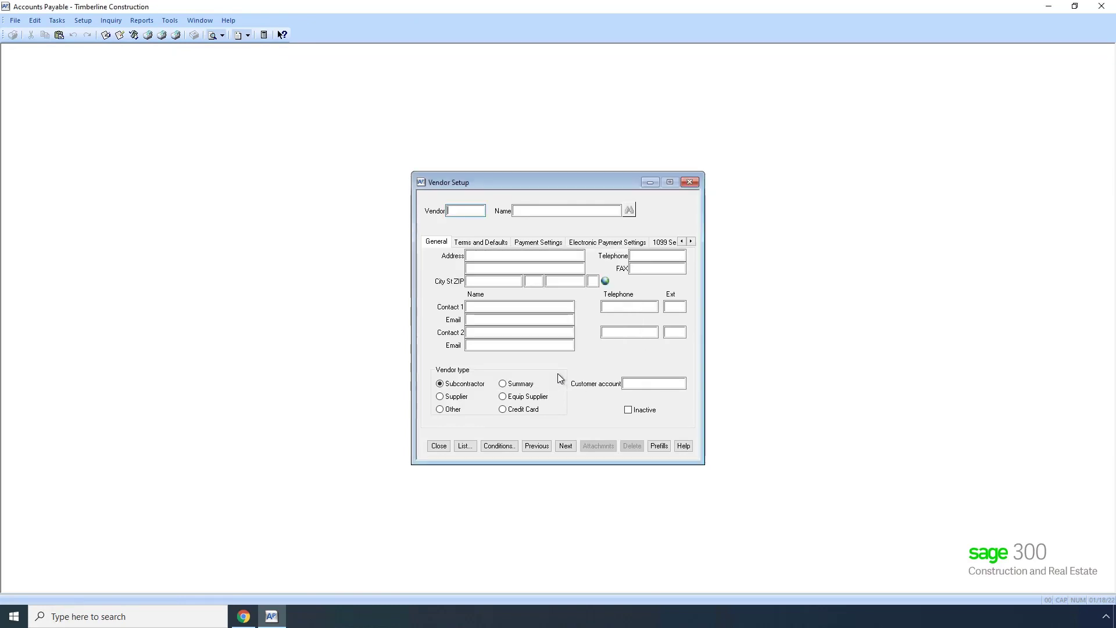
pyautogui.write('208')
pyautogui.press('Tab')
pyautogui.write('B1 Builders')
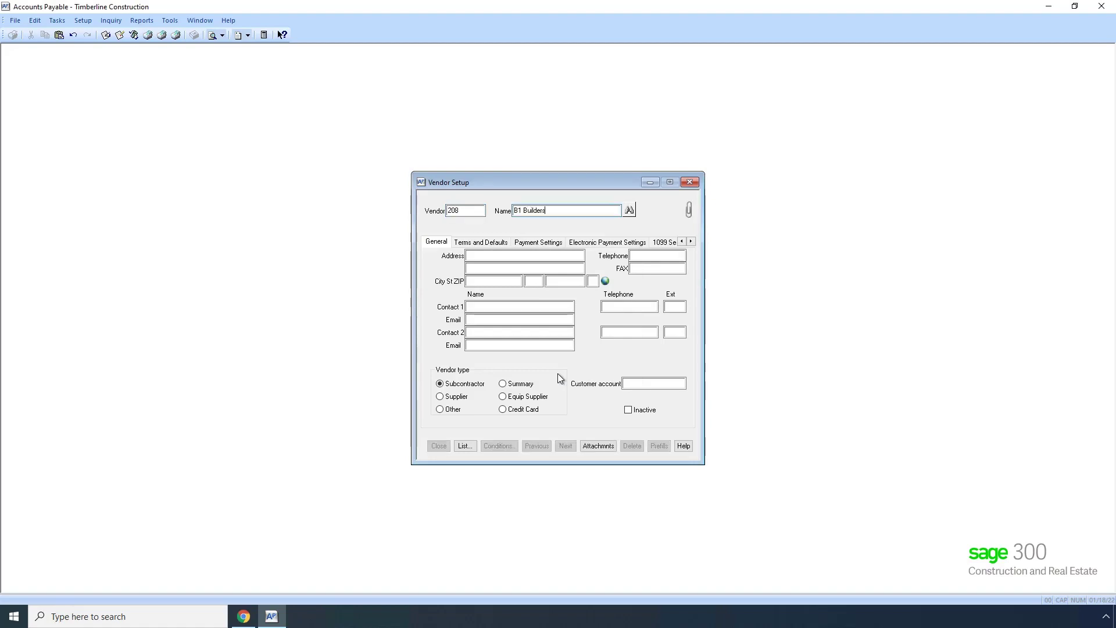
pyautogui.press('Tab')
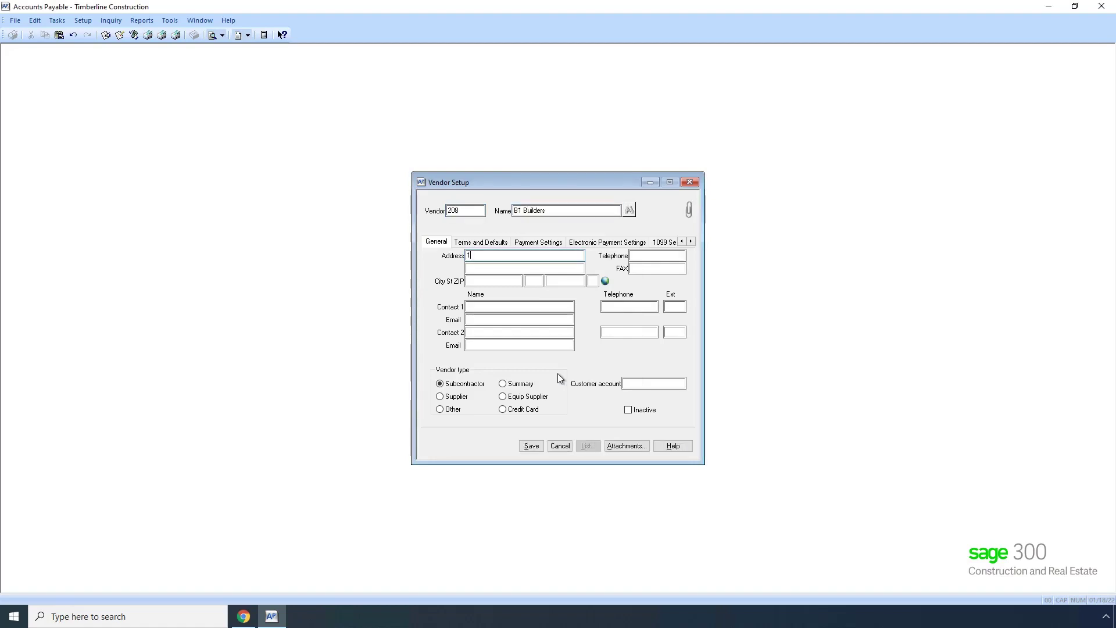
pyautogui.press('Tab')
pyautogui.press('Tab')
pyautogui.write('Liberty')
pyautogui.press('Tab')
pyautogui.write('MO')
pyautogui.press('Tab')
# Add the vendor's ZIP code and telephone number, save B1 Builders, and close Vendor Setup.
pyautogui.write('646068')
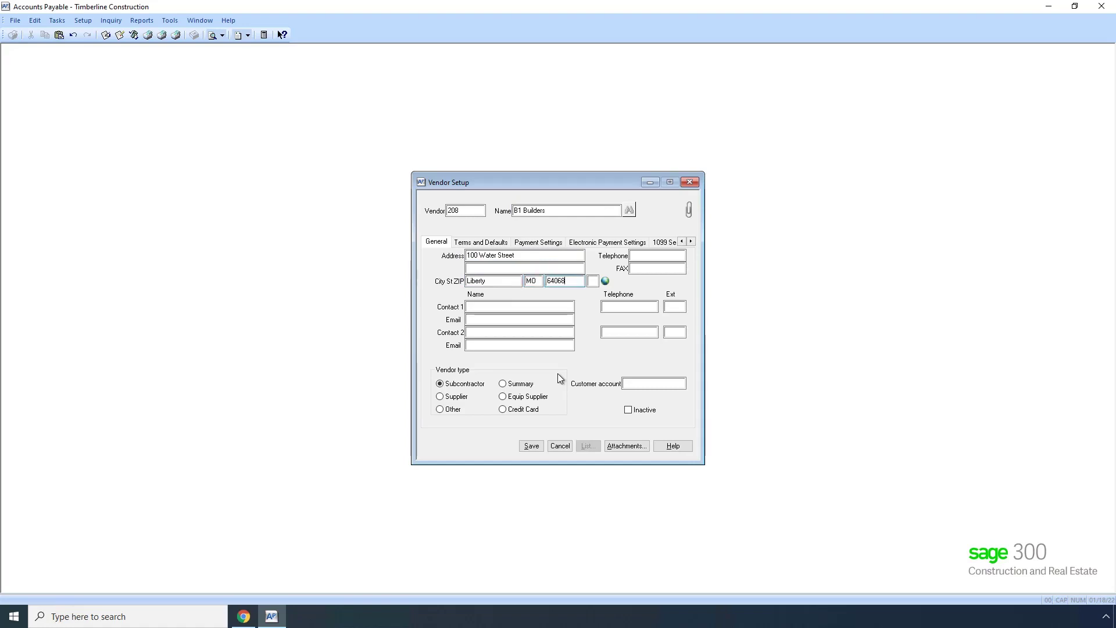
pyautogui.press('Tab')
pyautogui.press('Tab')
pyautogui.write('816')
pyautogui.write('123-43')
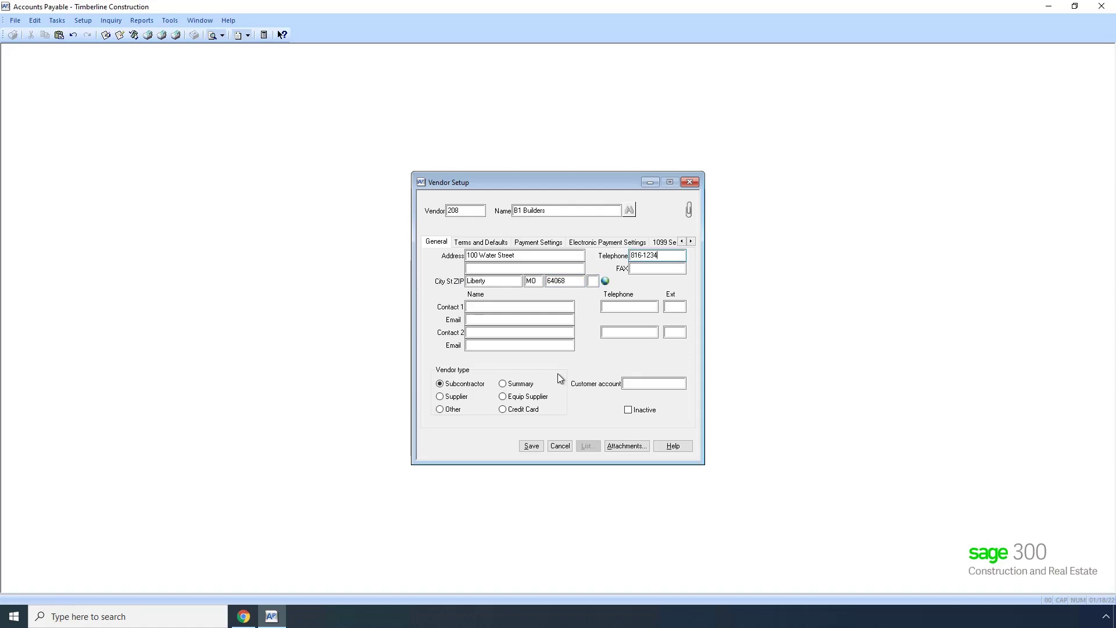
pyautogui.write('32')
pyautogui.press('Tab')
pyautogui.click(532, 446)
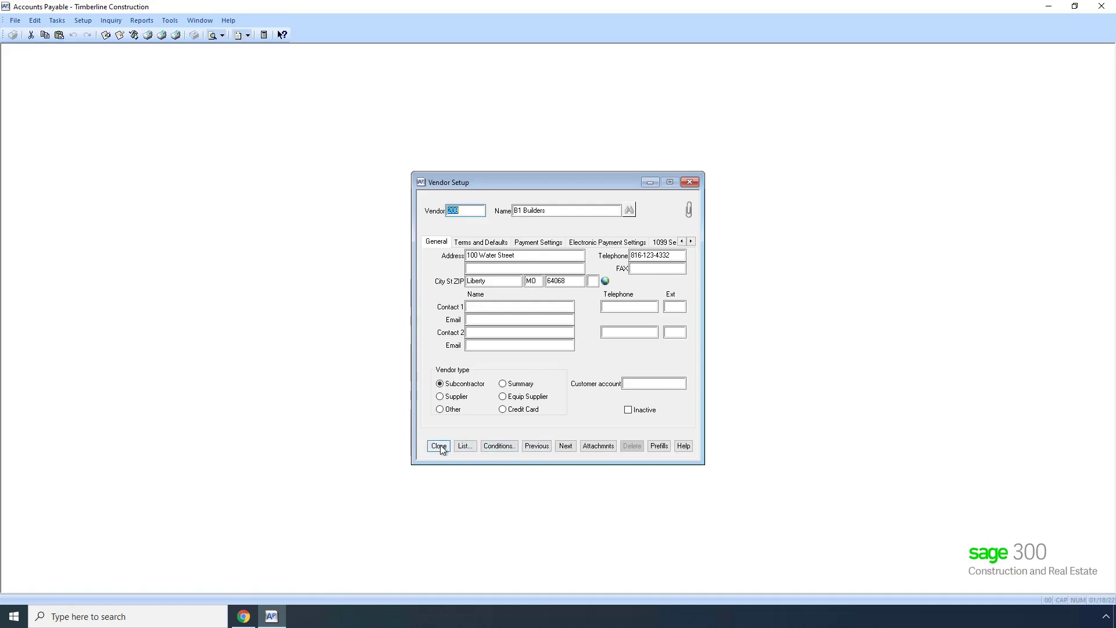
pyautogui.click(439, 446)
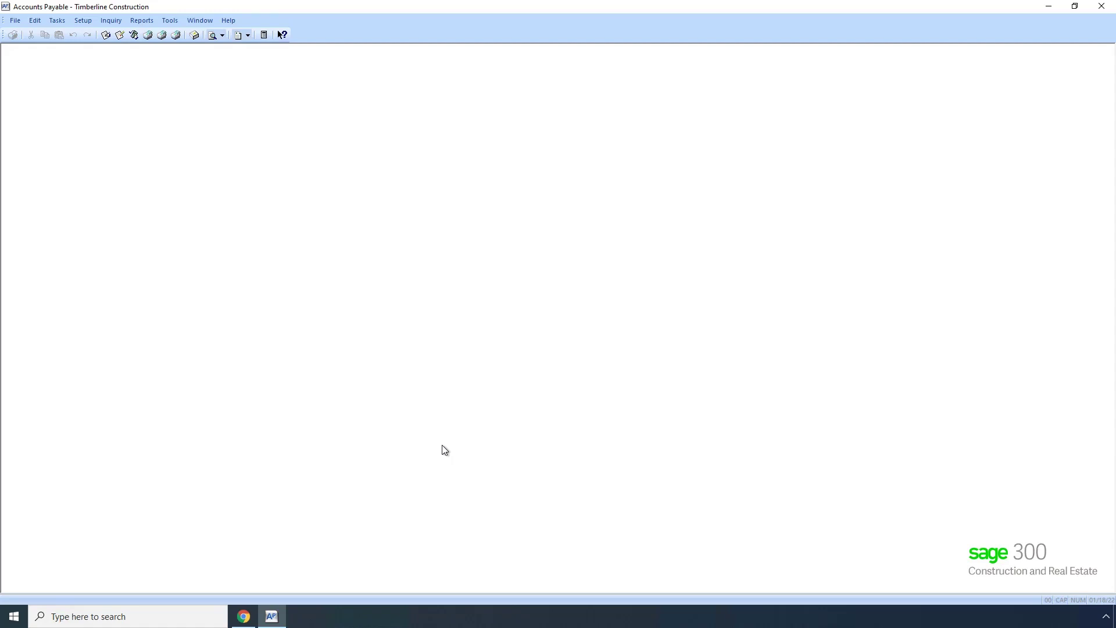
# Return to the hh2 Cloud Services tab showing the Autodesk entity sync settings.
pyautogui.click(243, 616)
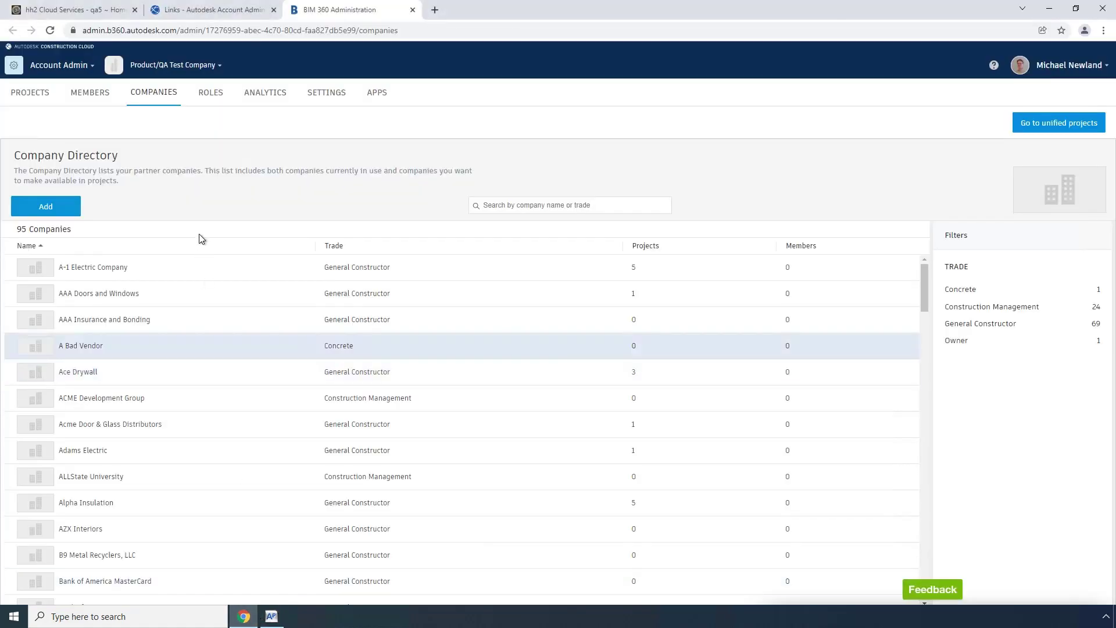
pyautogui.click(72, 11)
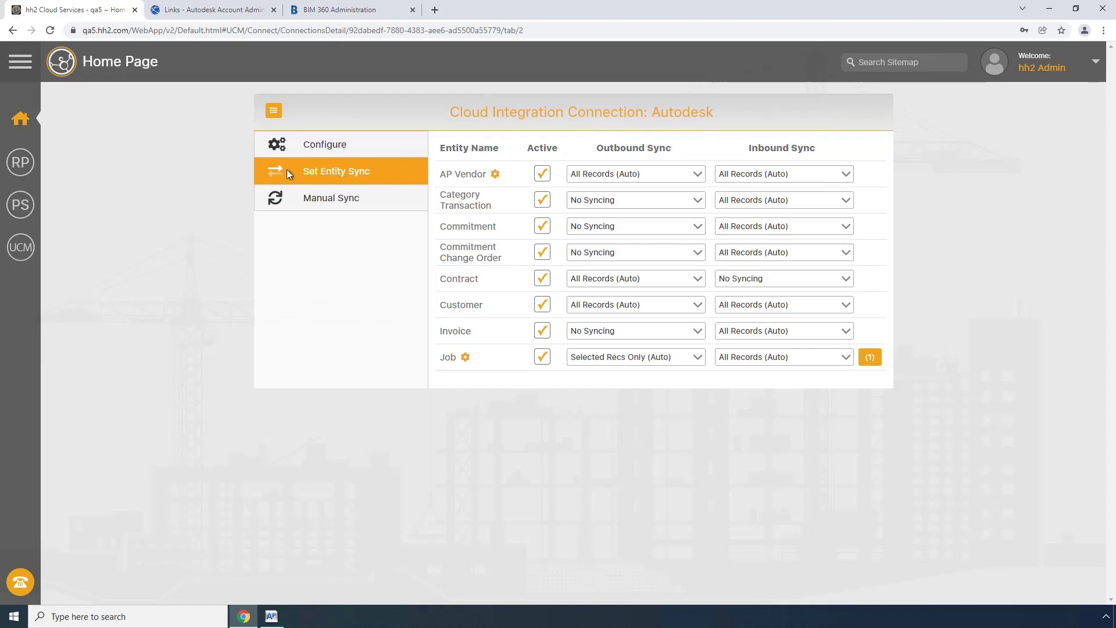
# Run an accounting data sync from hh2's Accounting Sync page.
pyautogui.click(23, 123)
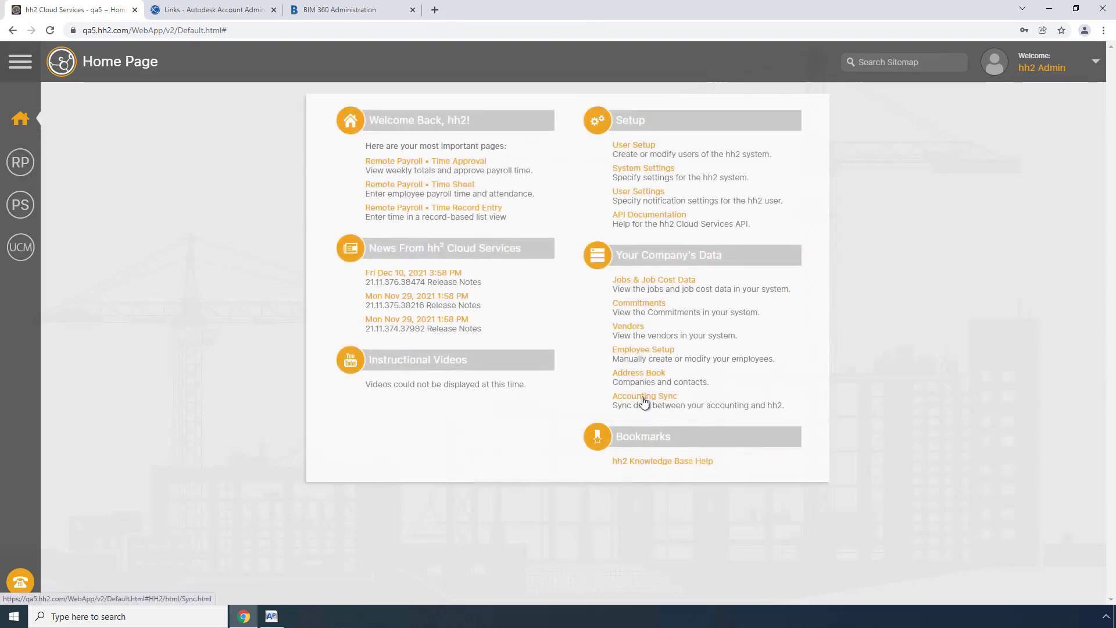
pyautogui.click(643, 398)
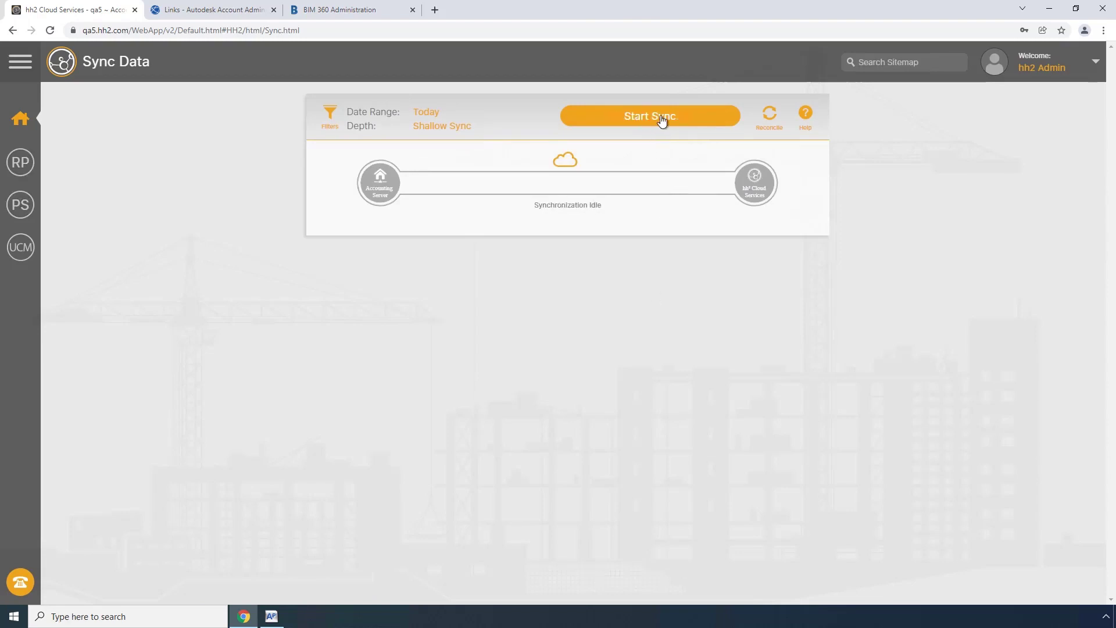
pyautogui.click(658, 118)
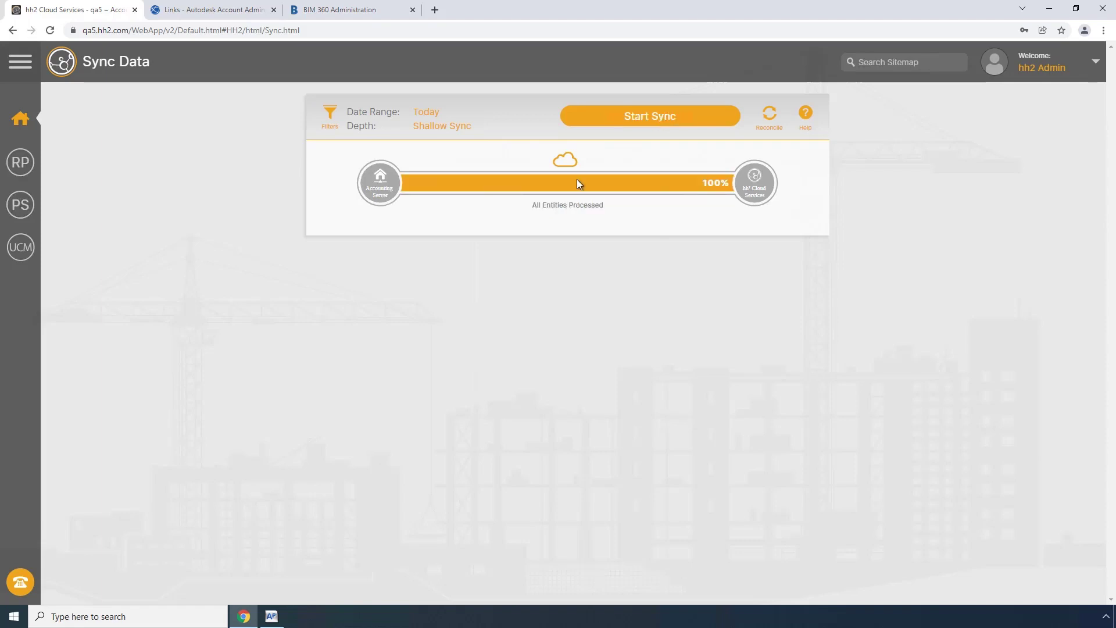
# Search hh2 vendors for 'b1 Build' to confirm B1 Builders appears as vendor #208.
pyautogui.click(35, 126)
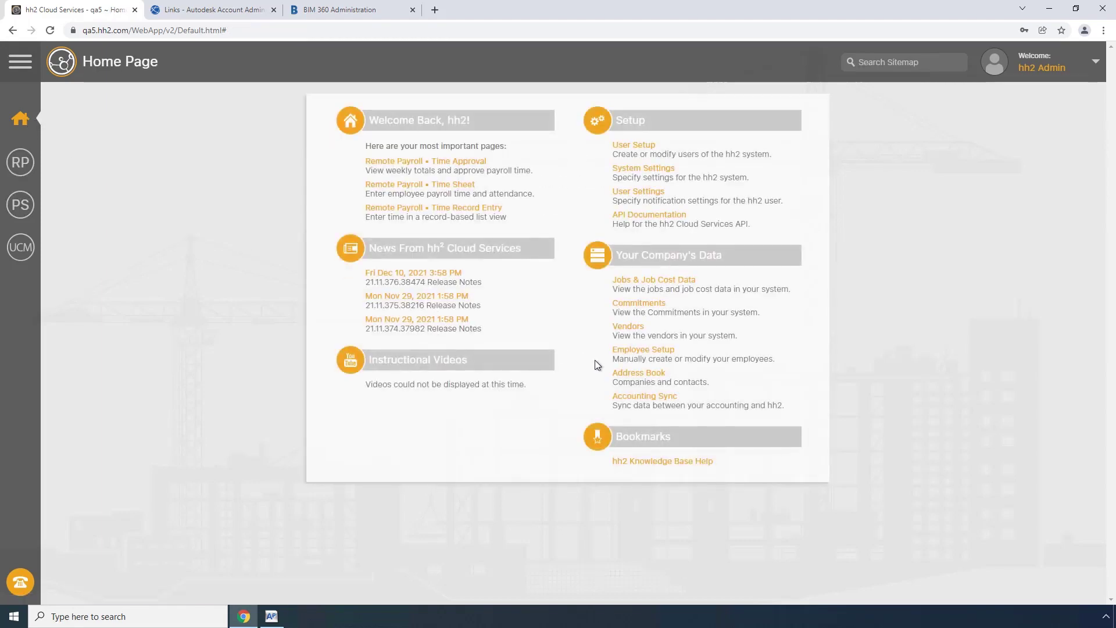
pyautogui.click(631, 330)
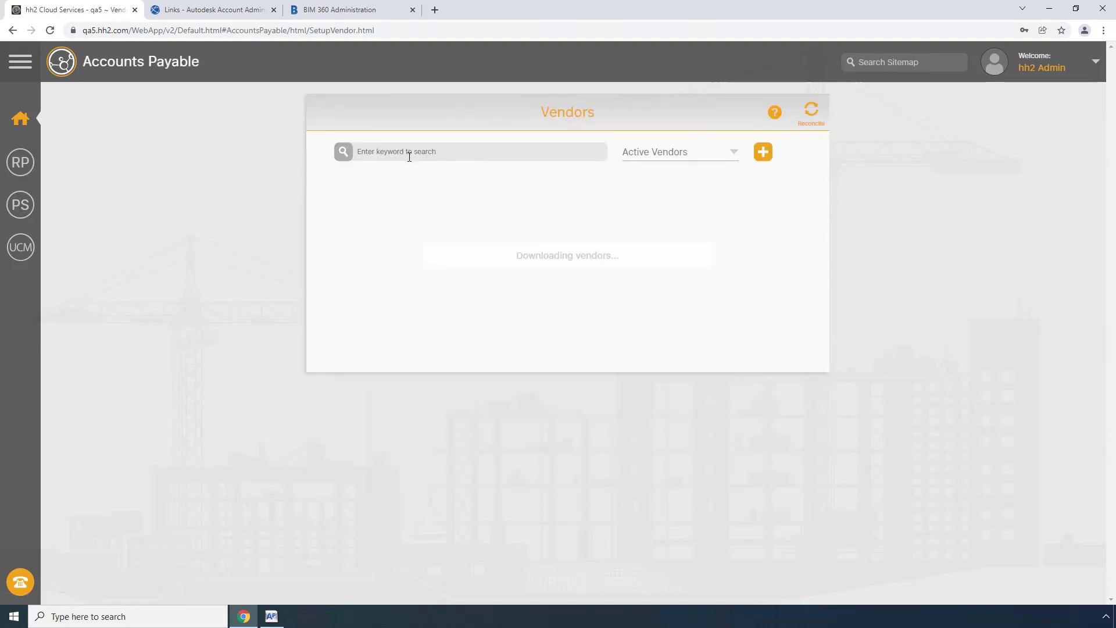
pyautogui.write('b1')
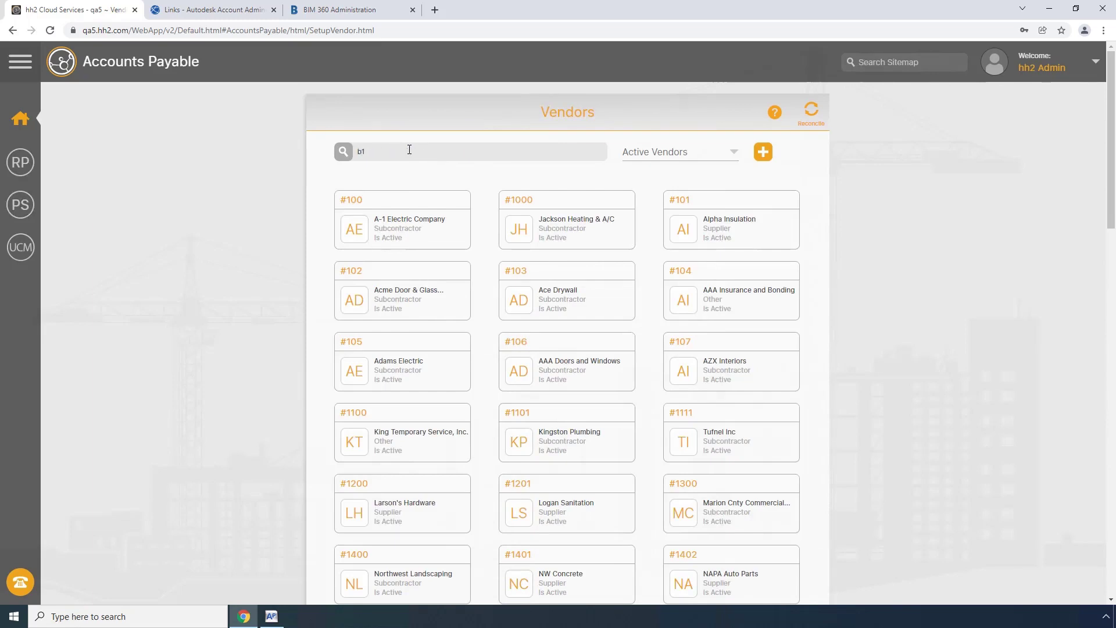
pyautogui.press('Return')
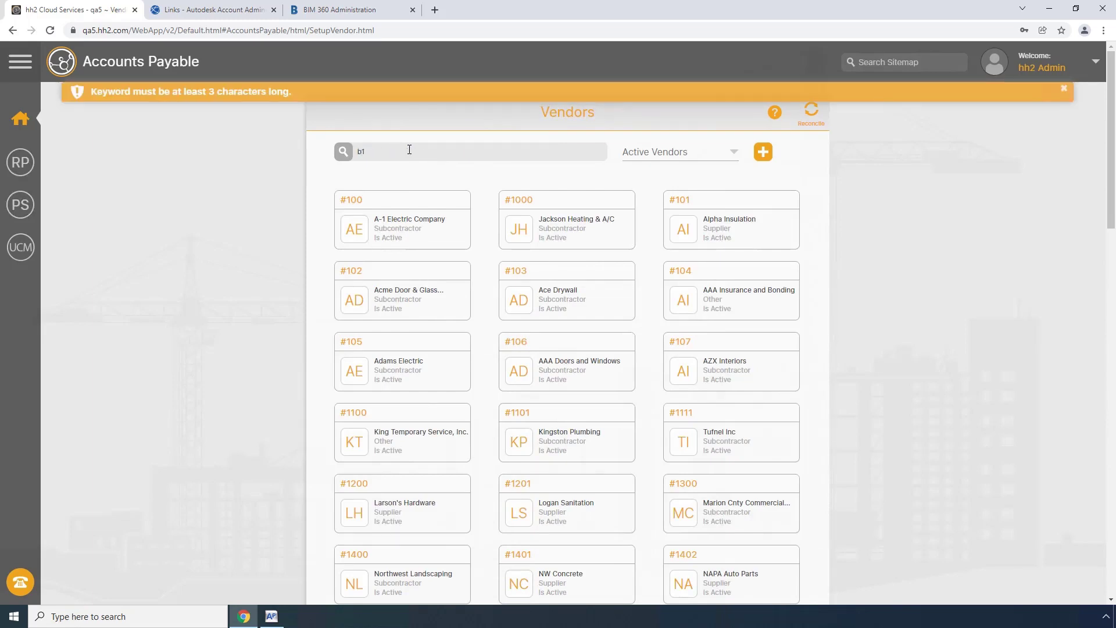
pyautogui.write('Build')
pyautogui.press('Return')
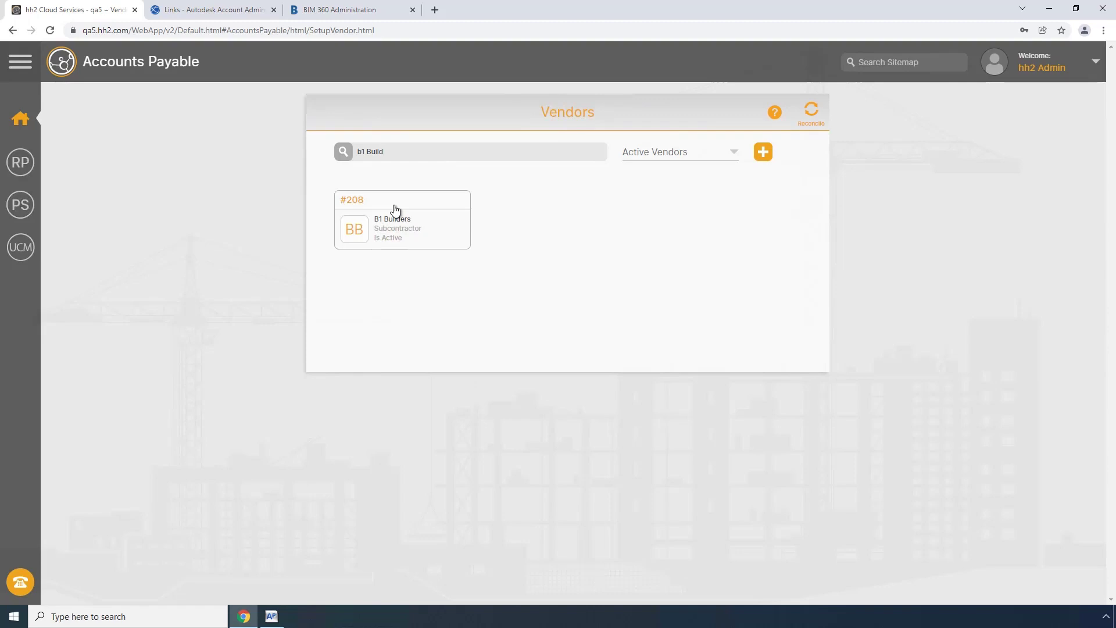
pyautogui.click(215, 11)
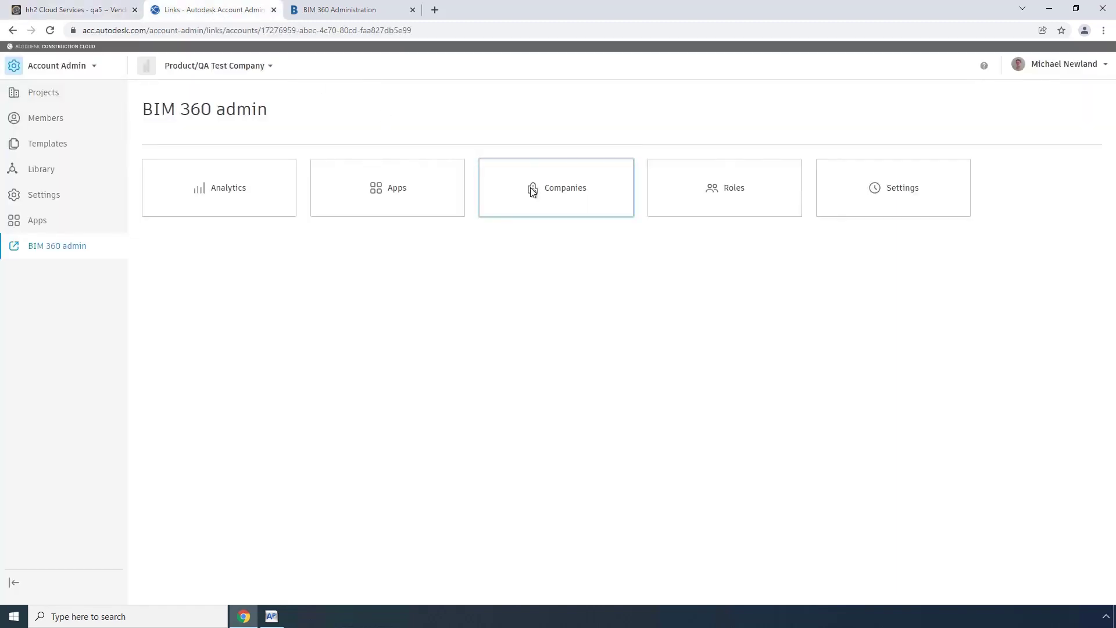
# Reload BIM 360 Companies, open B1 Builders, and save Suite 100 as Address Line 2.
pyautogui.click(365, 12)
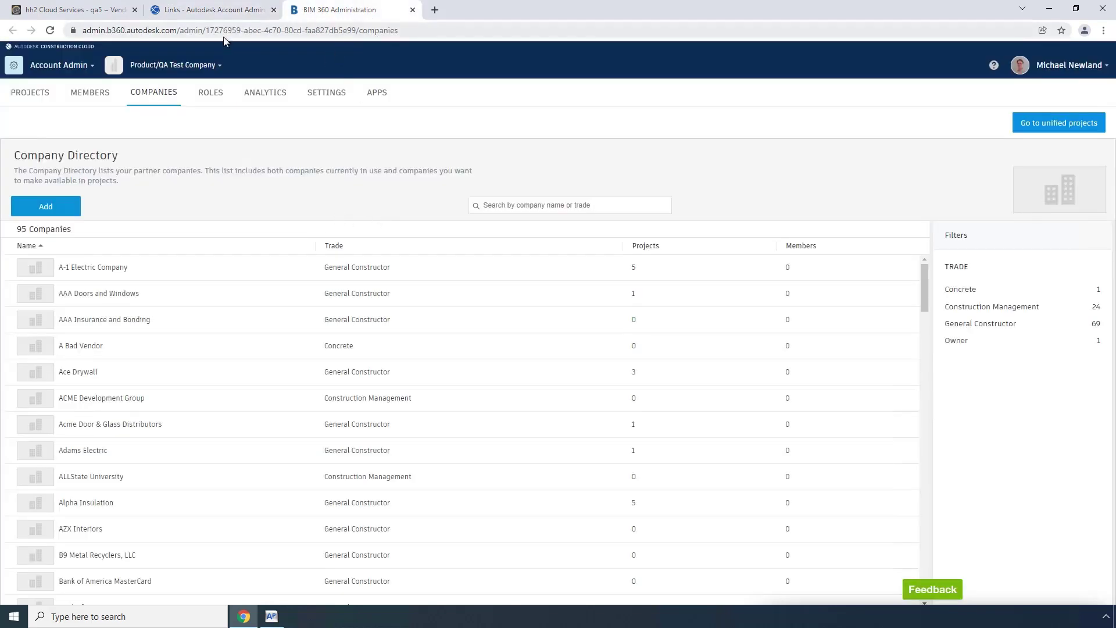
pyautogui.click(51, 34)
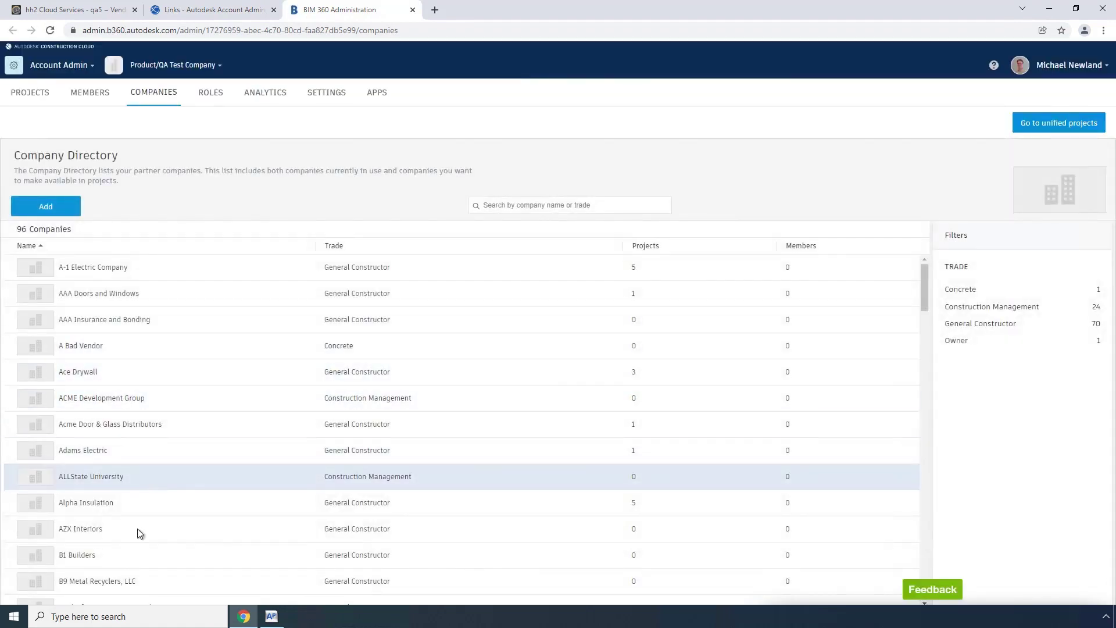
pyautogui.click(76, 555)
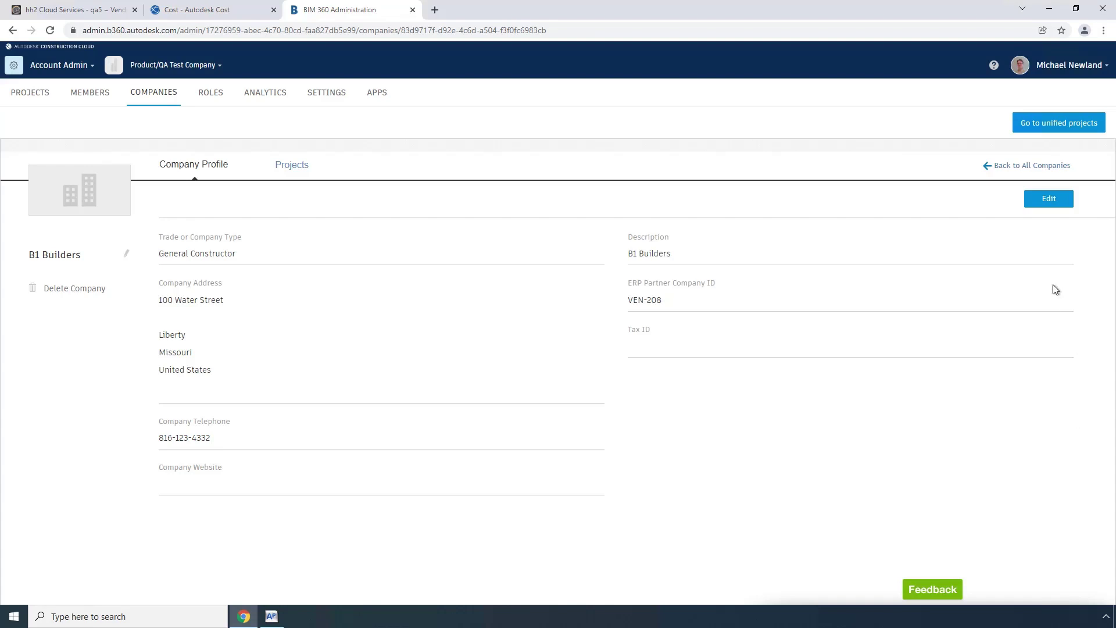
pyautogui.click(1046, 200)
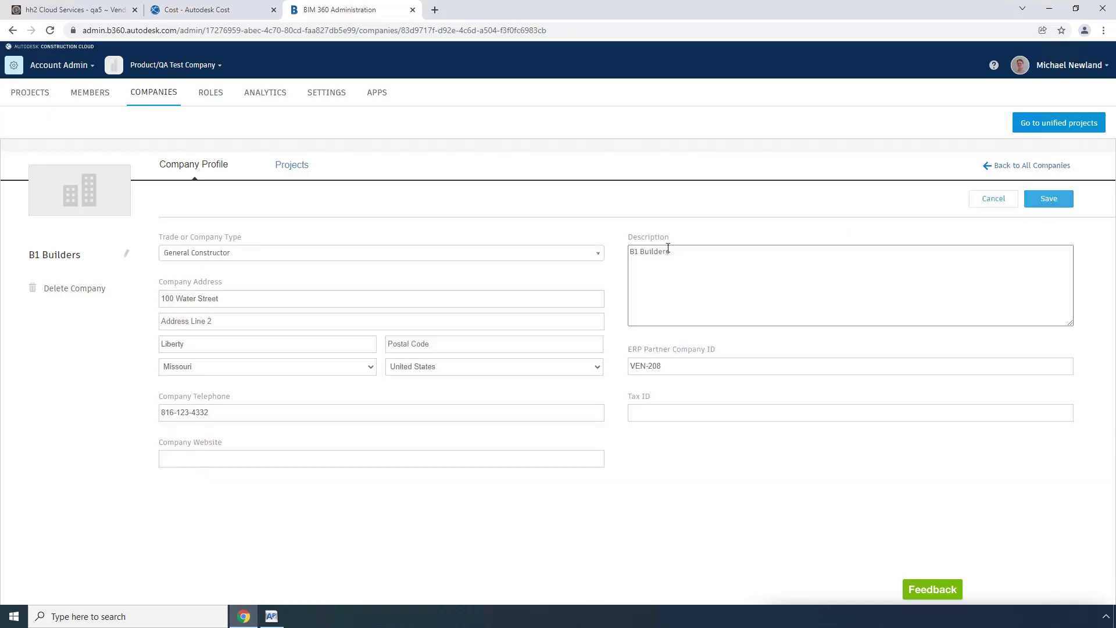
pyautogui.click(195, 321)
pyautogui.write('Suite 100')
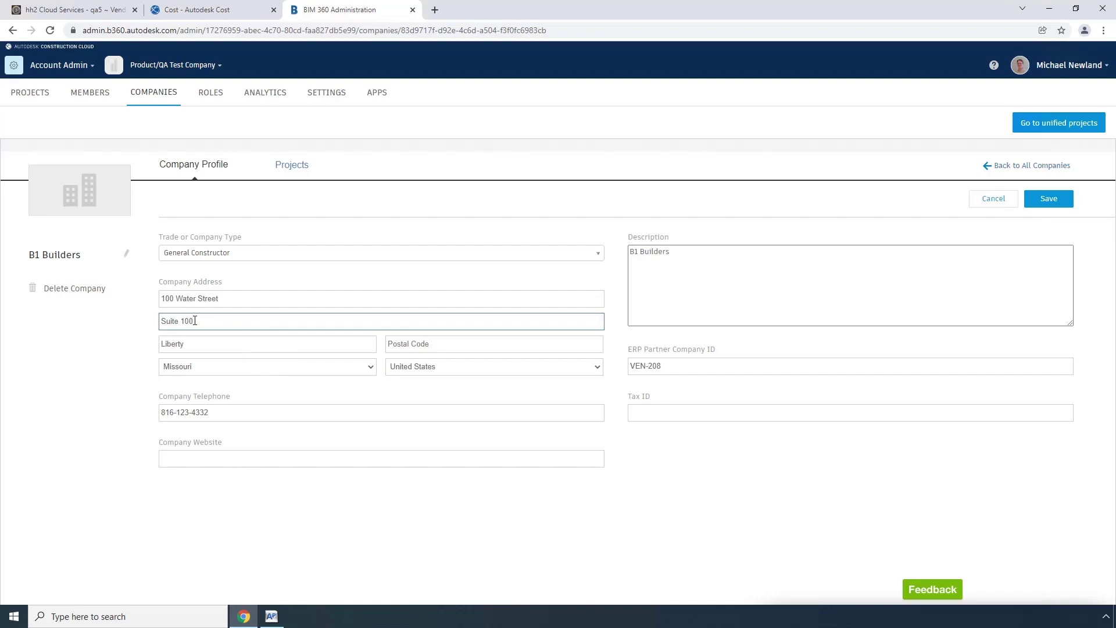
pyautogui.press('Tab')
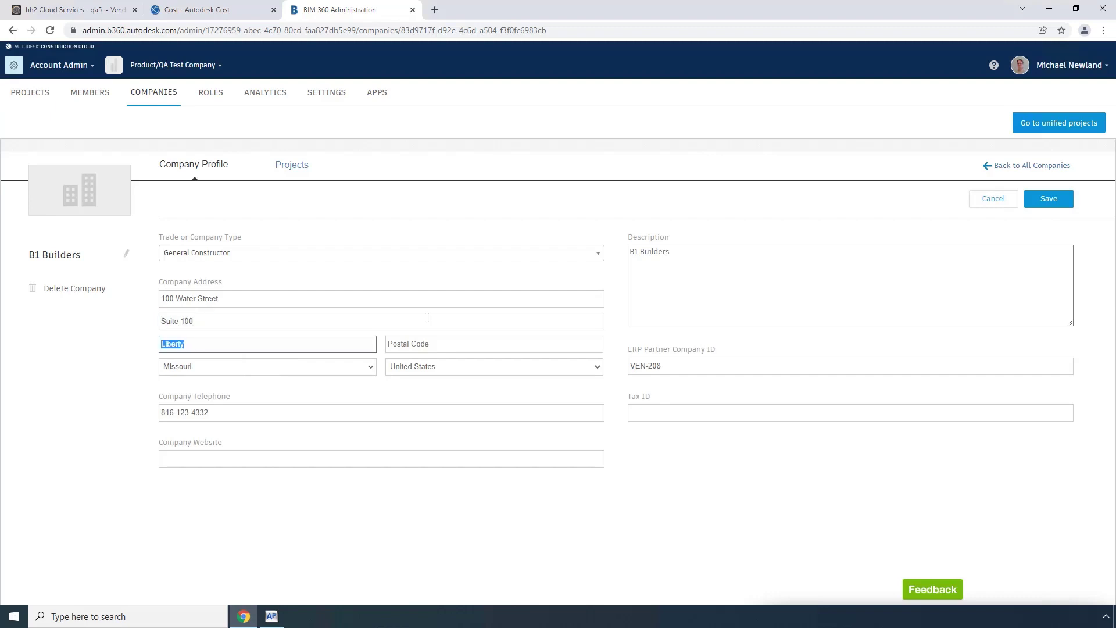
pyautogui.click(1050, 200)
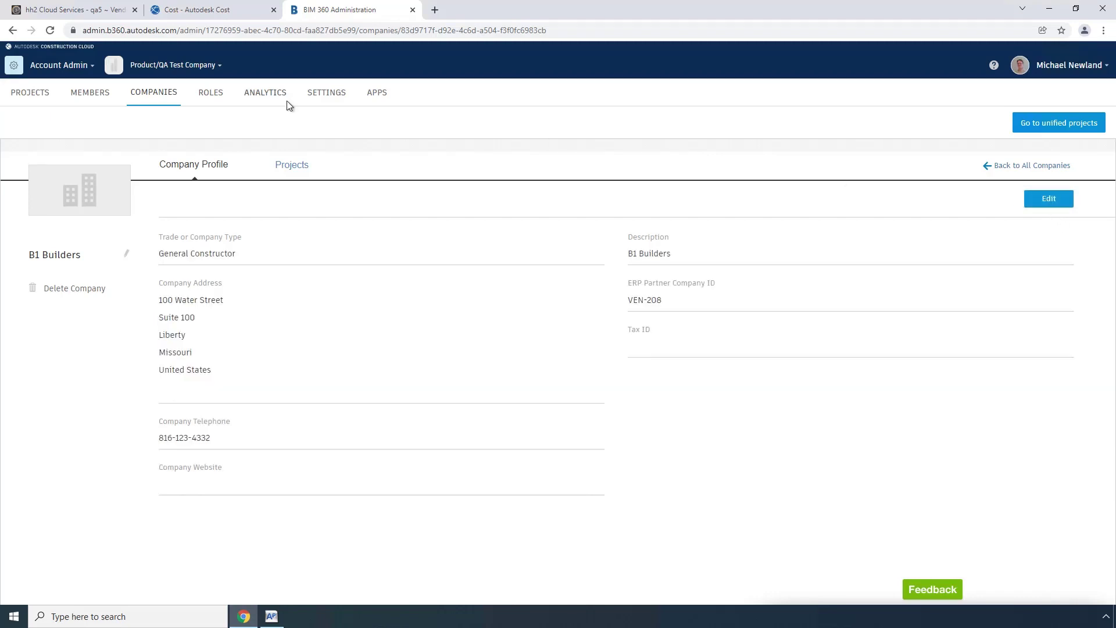
# Reopen the QA5 Autodesk connection in hh2 through UCM Cloud Integrations.
pyautogui.click(86, 13)
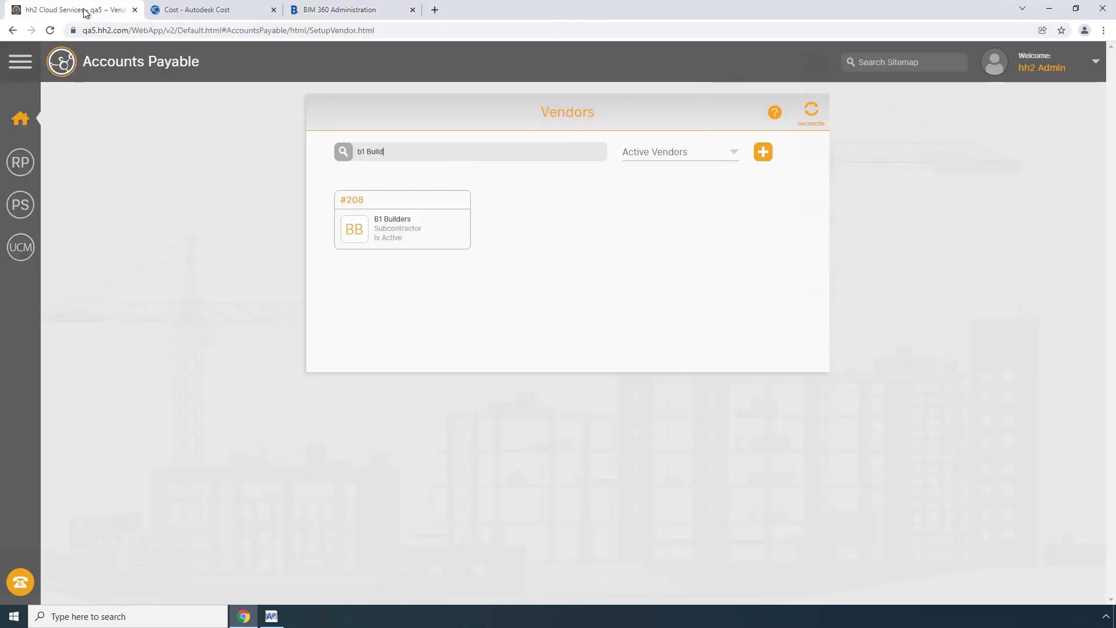
pyautogui.click(20, 247)
pyautogui.click(609, 344)
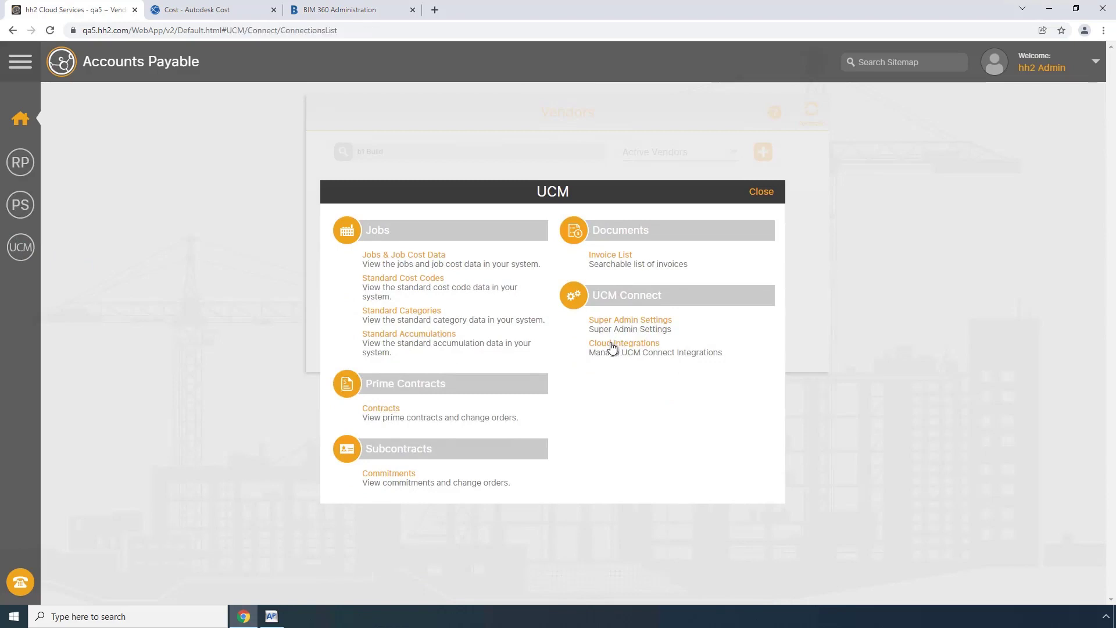
pyautogui.click(584, 207)
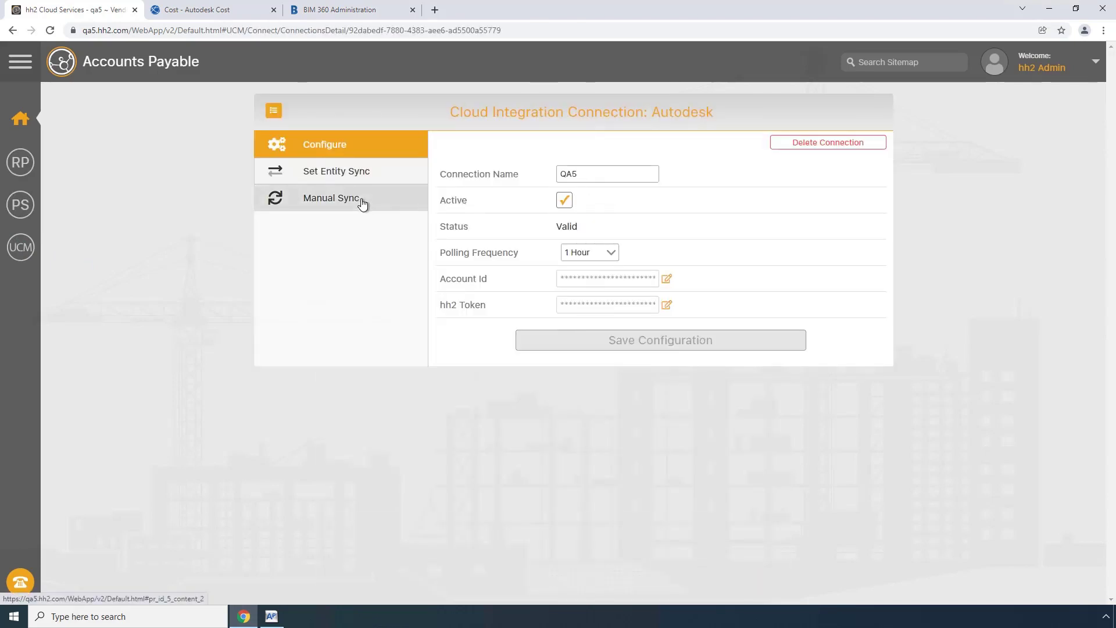
pyautogui.click(349, 172)
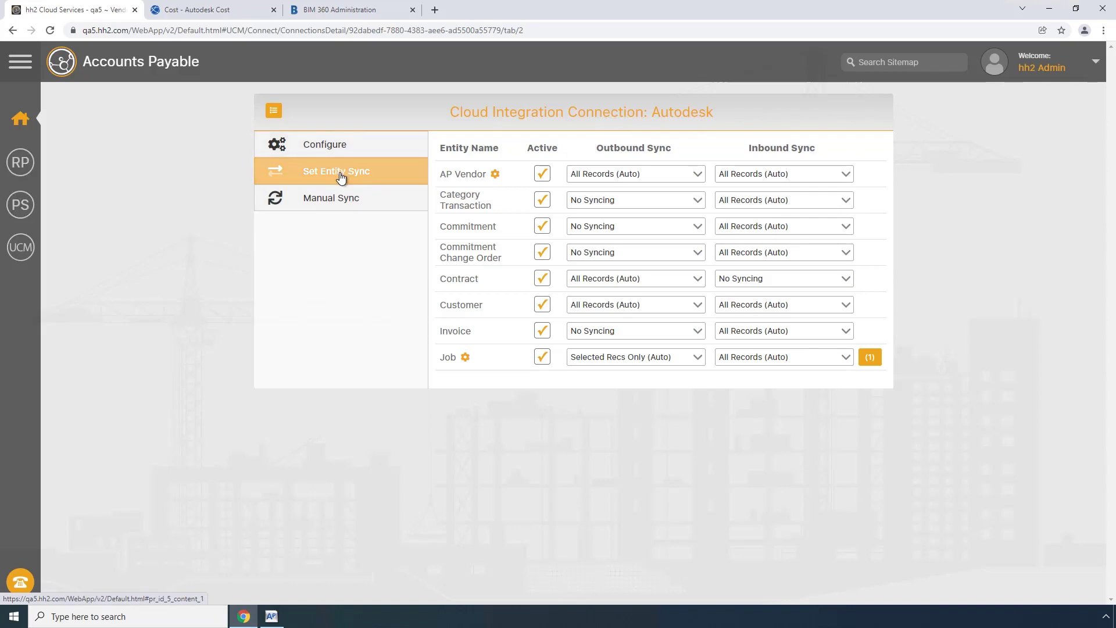
pyautogui.click(326, 145)
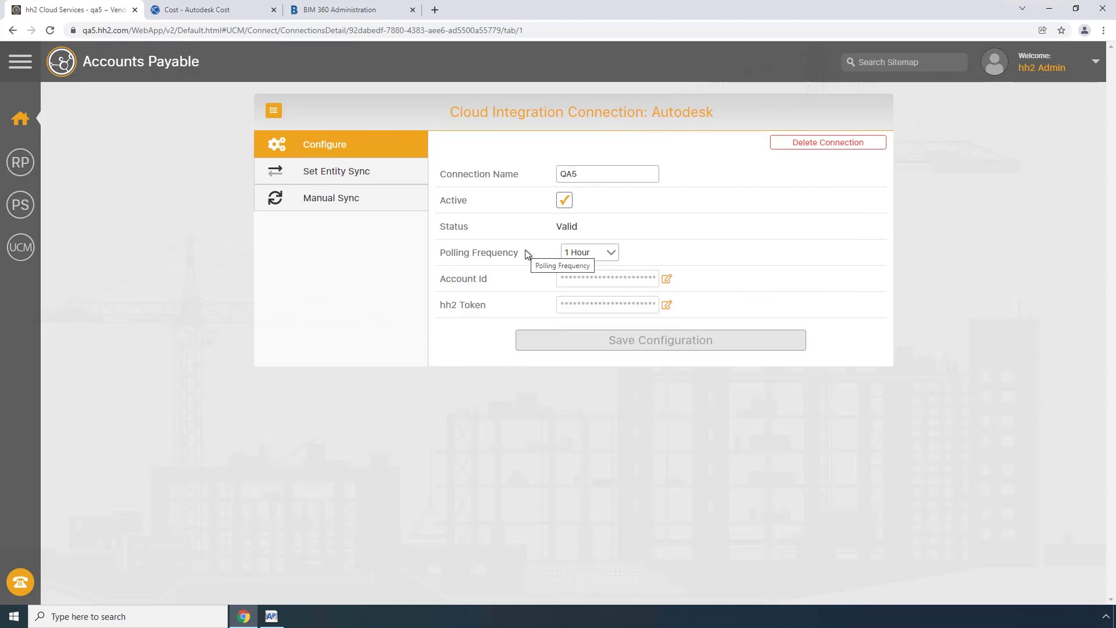
# Run a manual AP Vendor sync with direction set to Inbound.
pyautogui.click(343, 201)
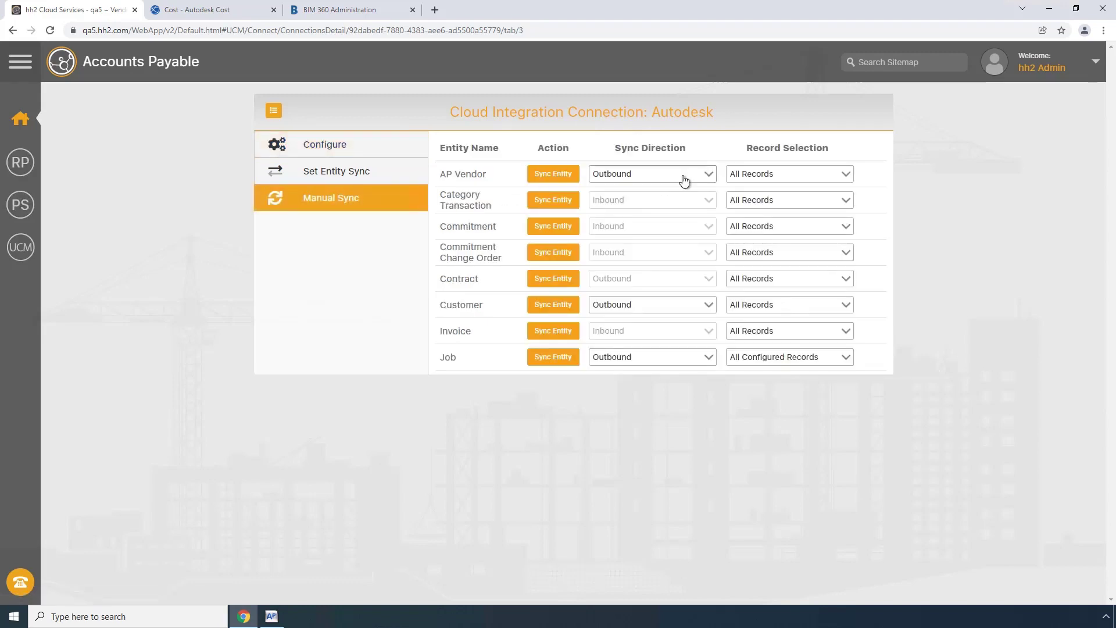
pyautogui.click(665, 182)
pyautogui.click(620, 206)
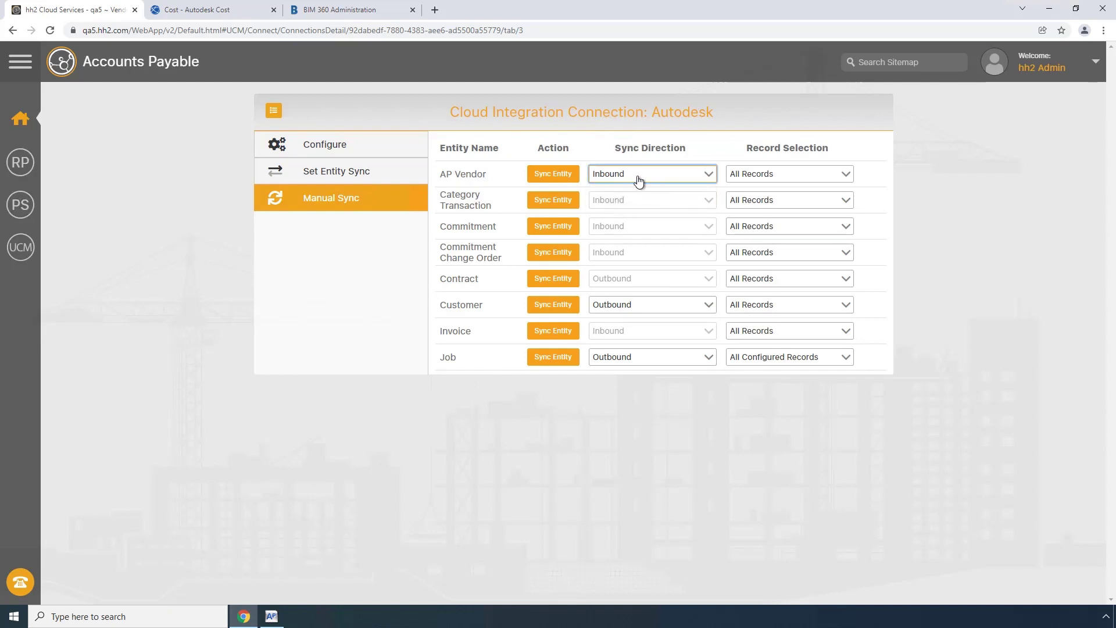
pyautogui.click(552, 179)
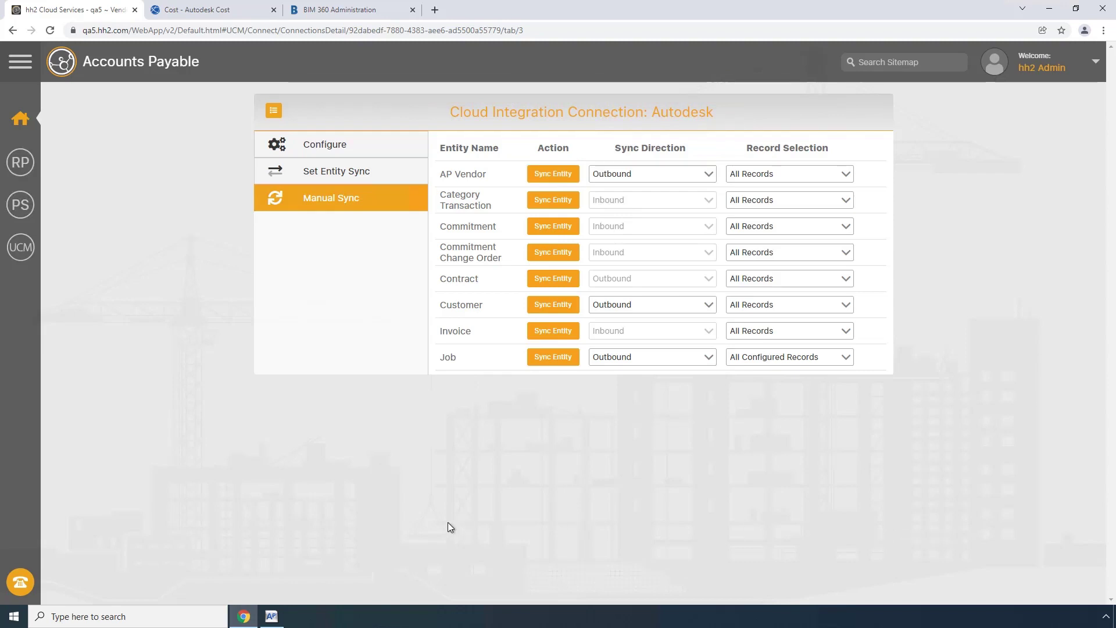
# Reopen vendor 208 B1 Builders in Sage Vendor Setup, check the Suite 100 line, save and close.
pyautogui.click(271, 616)
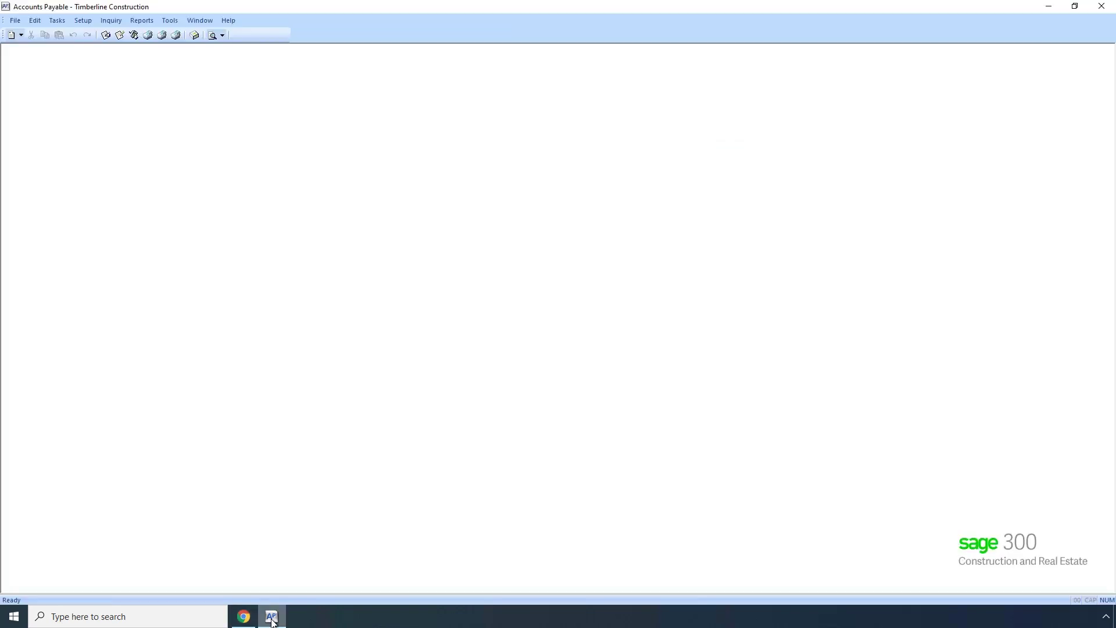
pyautogui.click(83, 21)
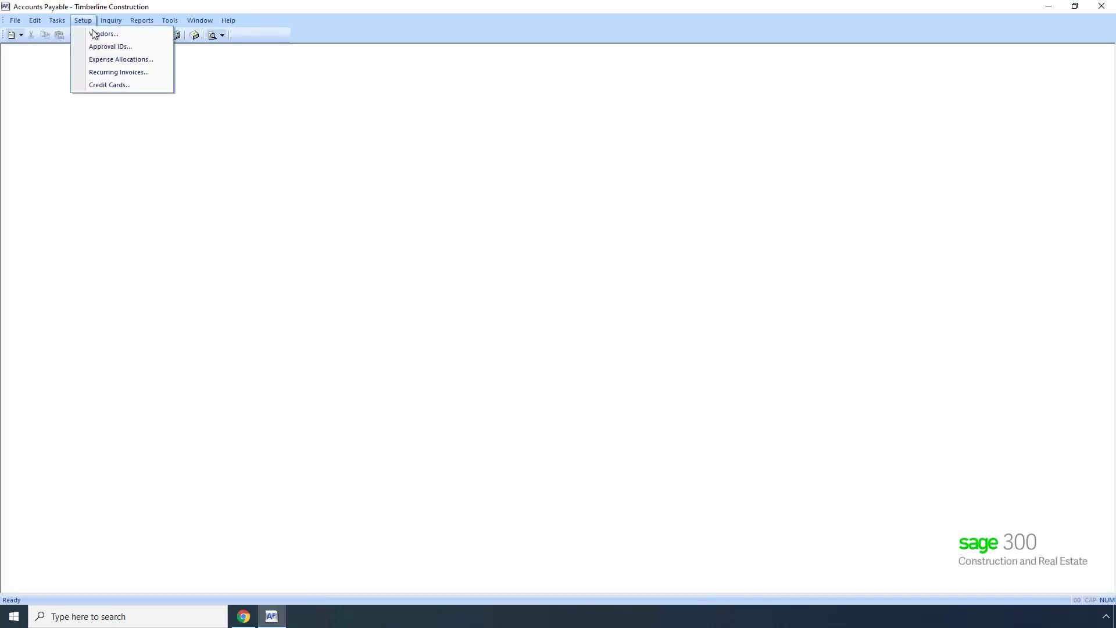
pyautogui.click(95, 35)
pyautogui.write('208')
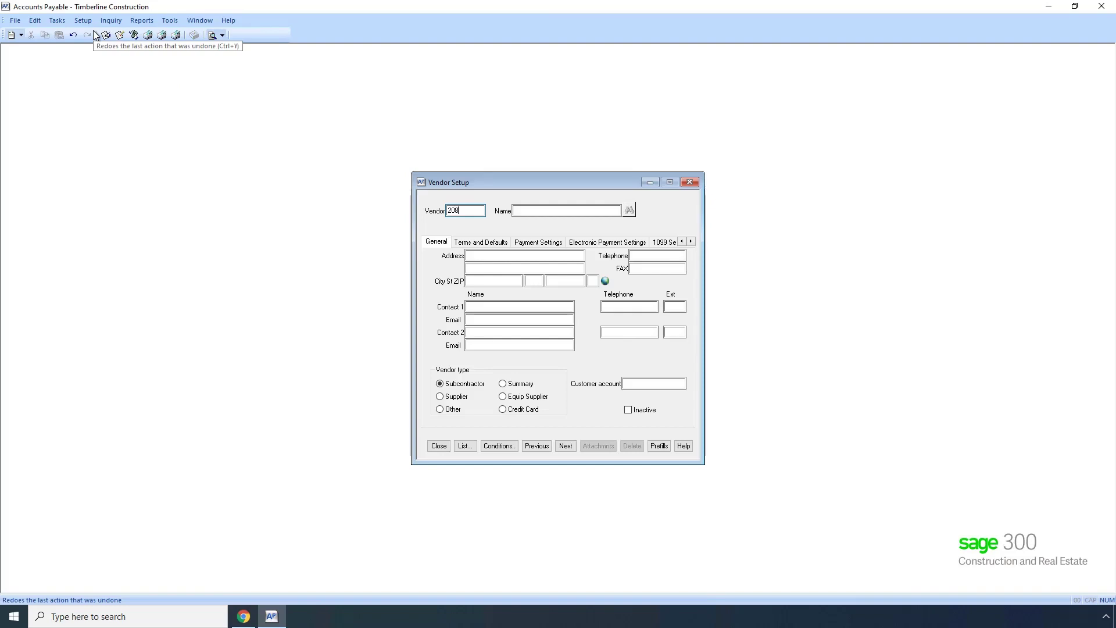
pyautogui.press('Tab')
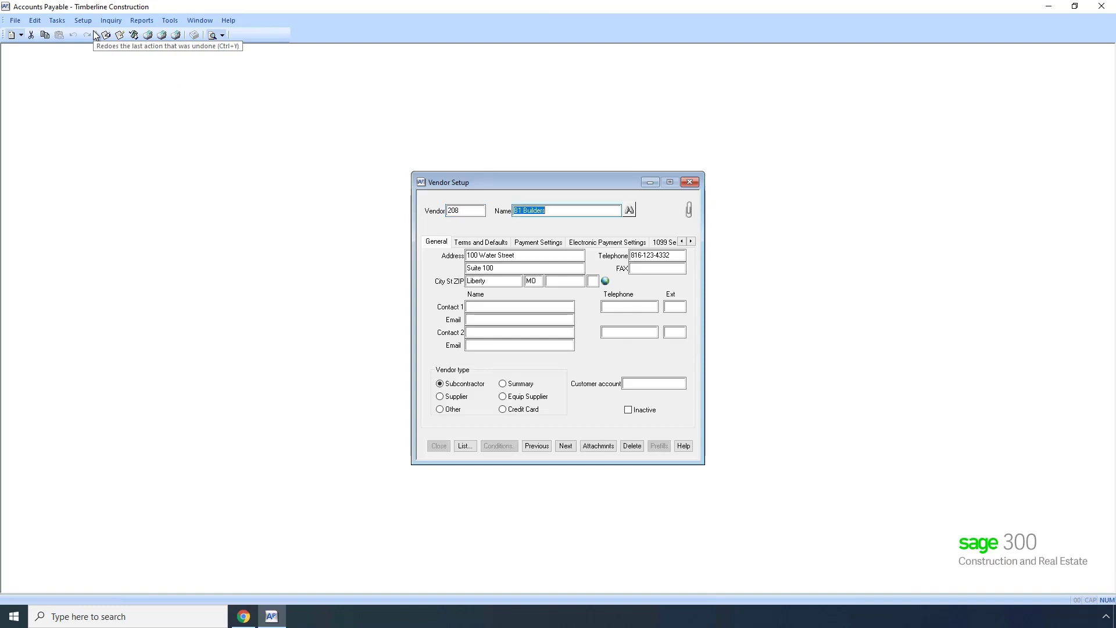
pyautogui.press('Tab')
pyautogui.press('Tab')
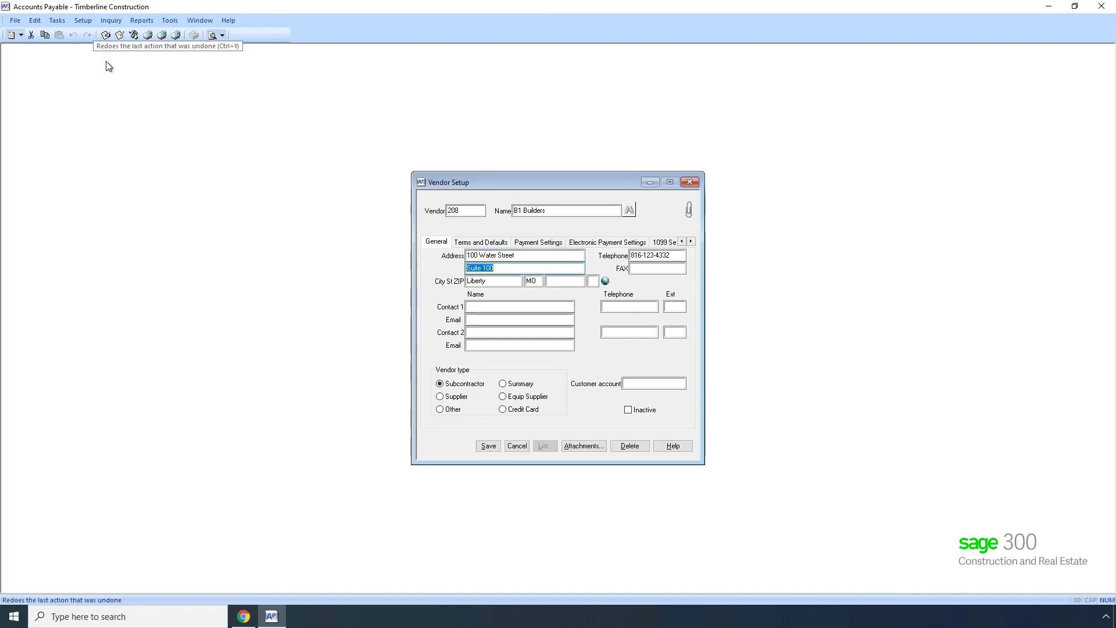
pyautogui.click(496, 267)
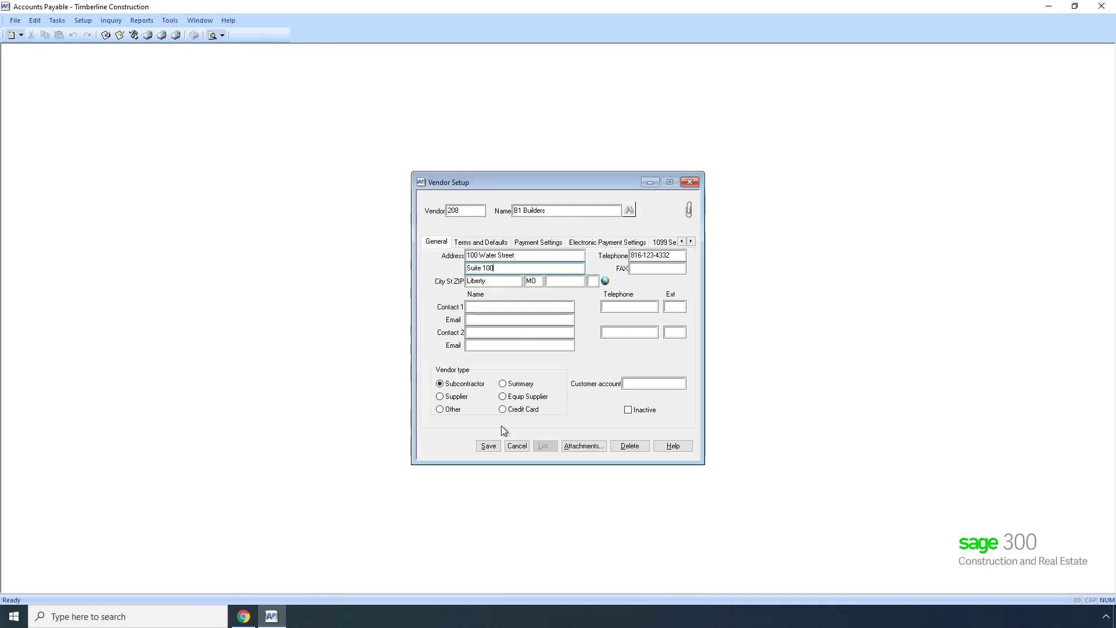
pyautogui.click(489, 447)
pyautogui.click(439, 447)
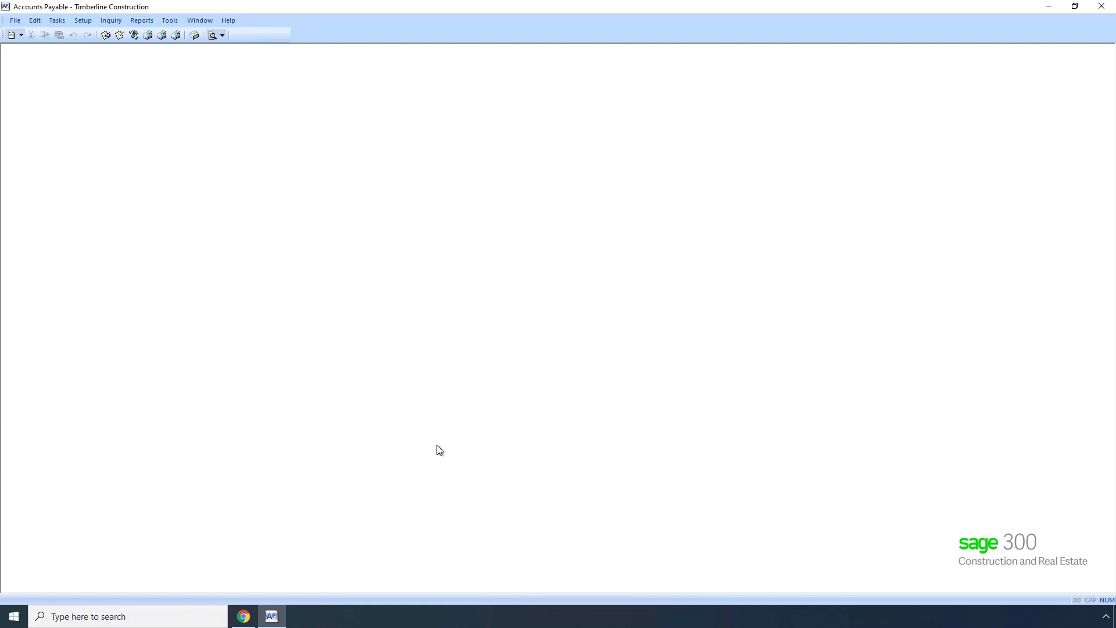
# Review the Job entity's outbound sync options and properties in hh2, leaving them unchanged.
pyautogui.click(244, 616)
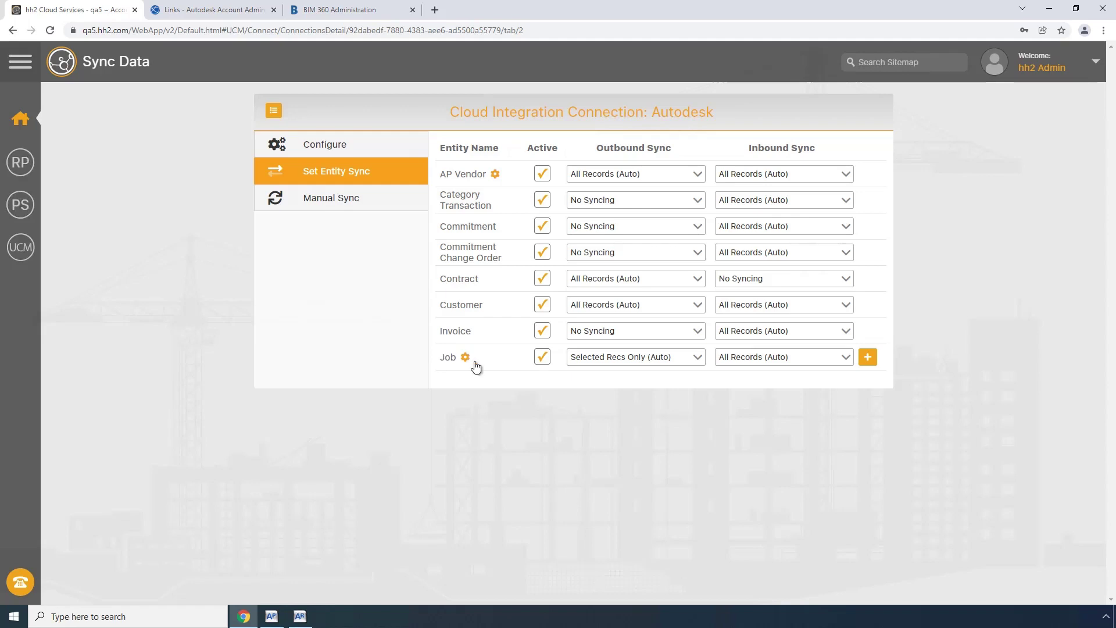
pyautogui.click(696, 361)
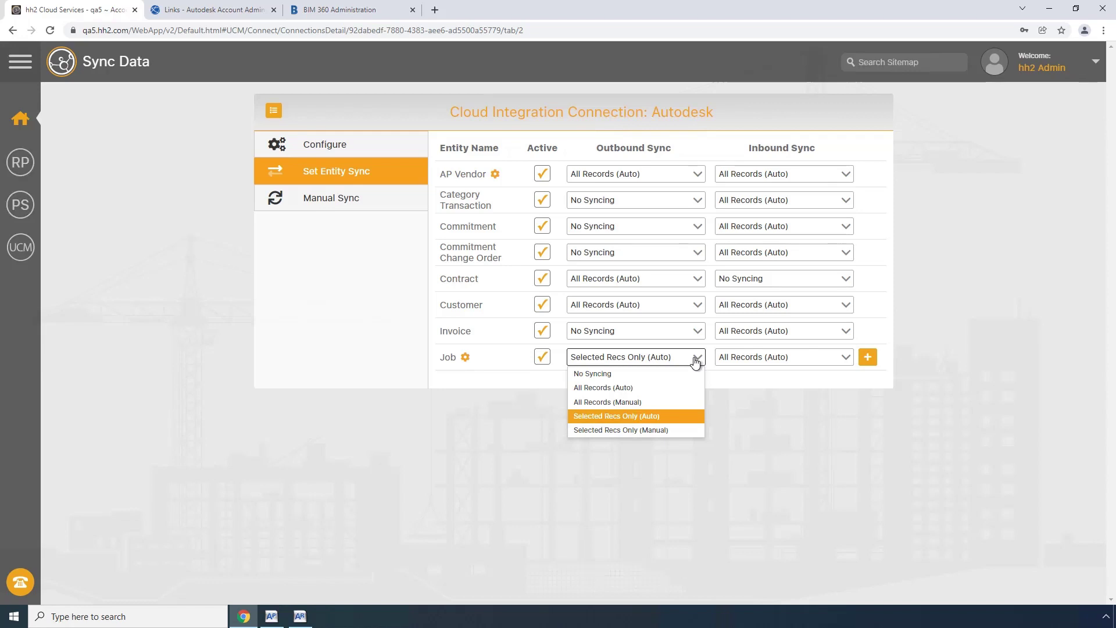
pyautogui.click(525, 379)
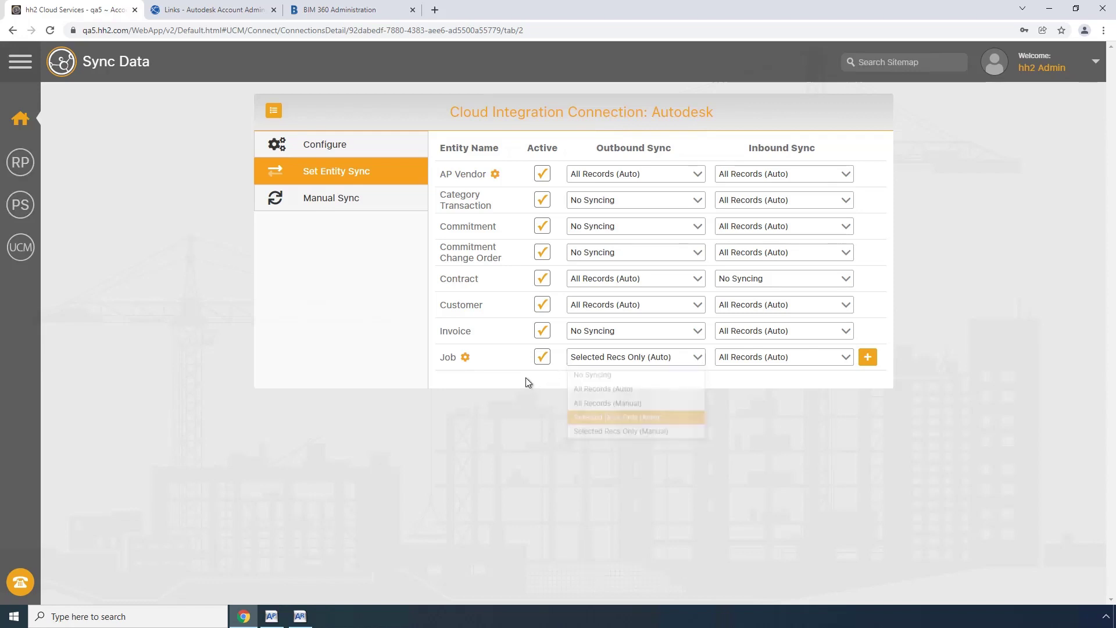
pyautogui.click(465, 357)
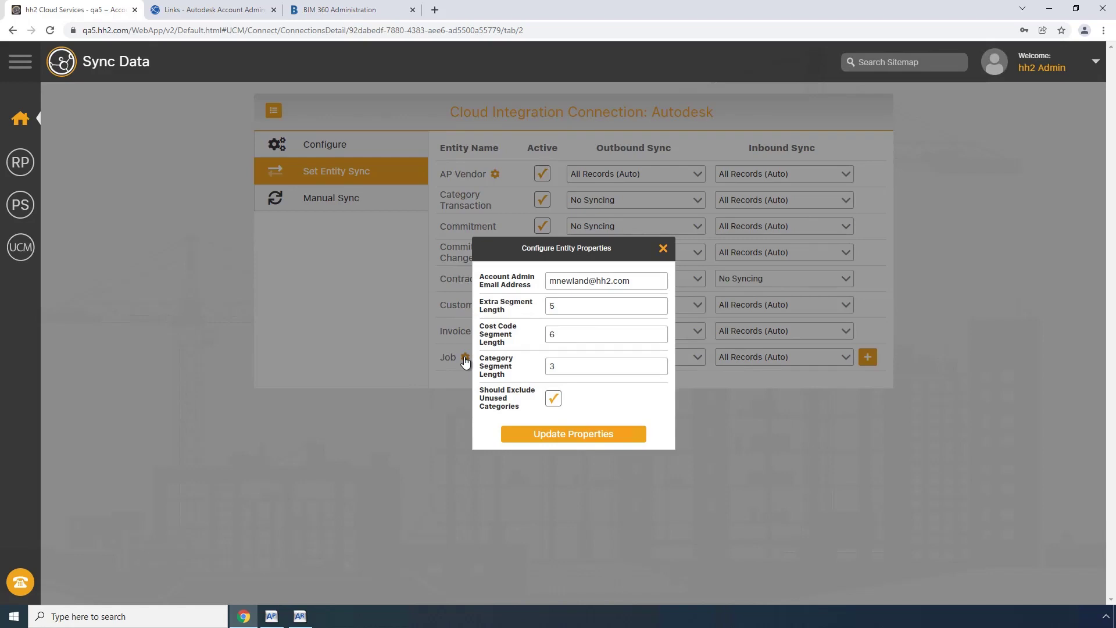
pyautogui.click(663, 249)
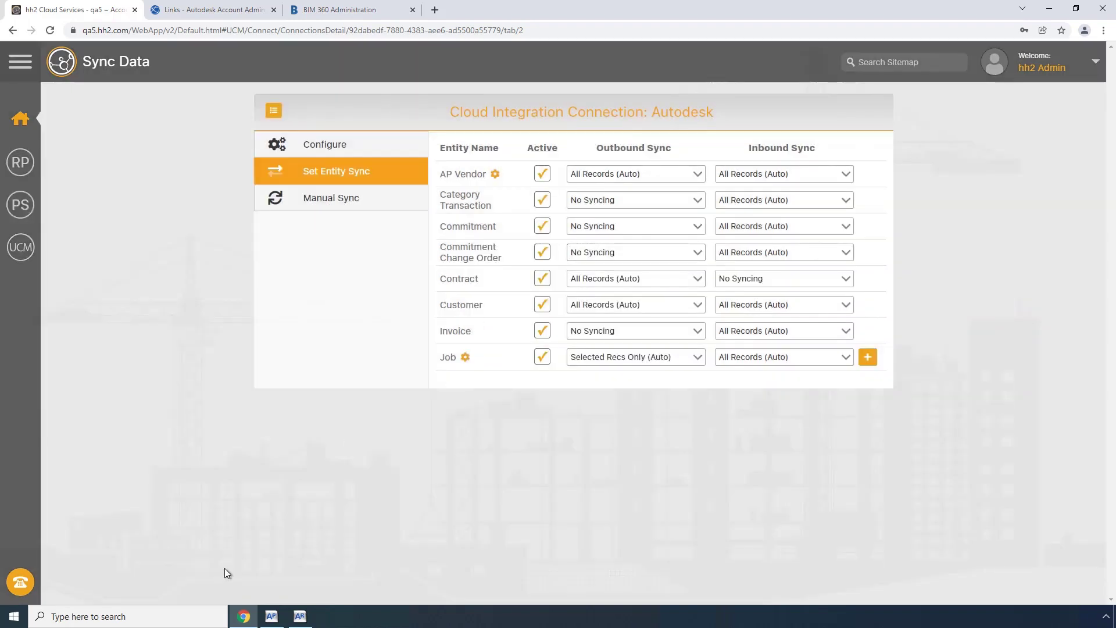
# Launch Sage 300 Job Cost from a Windows search for 'job cost'.
pyautogui.click(177, 616)
pyautogui.write('job cost')
pyautogui.press('Return')
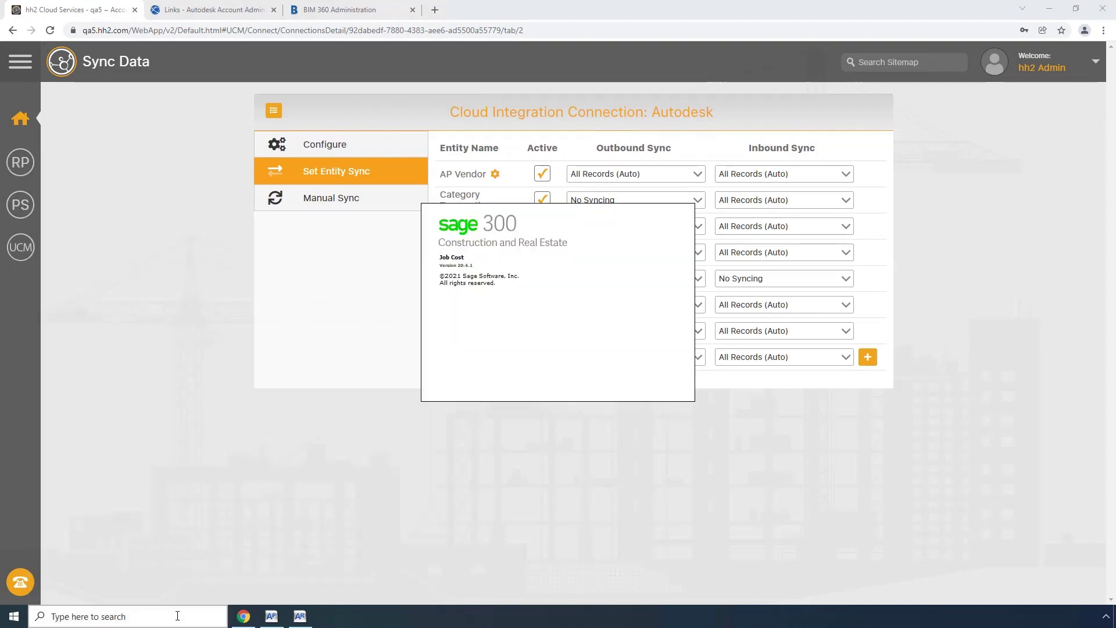
# Log on to Job Cost and confirm the Timberline Construction company.
pyautogui.press('Tab')
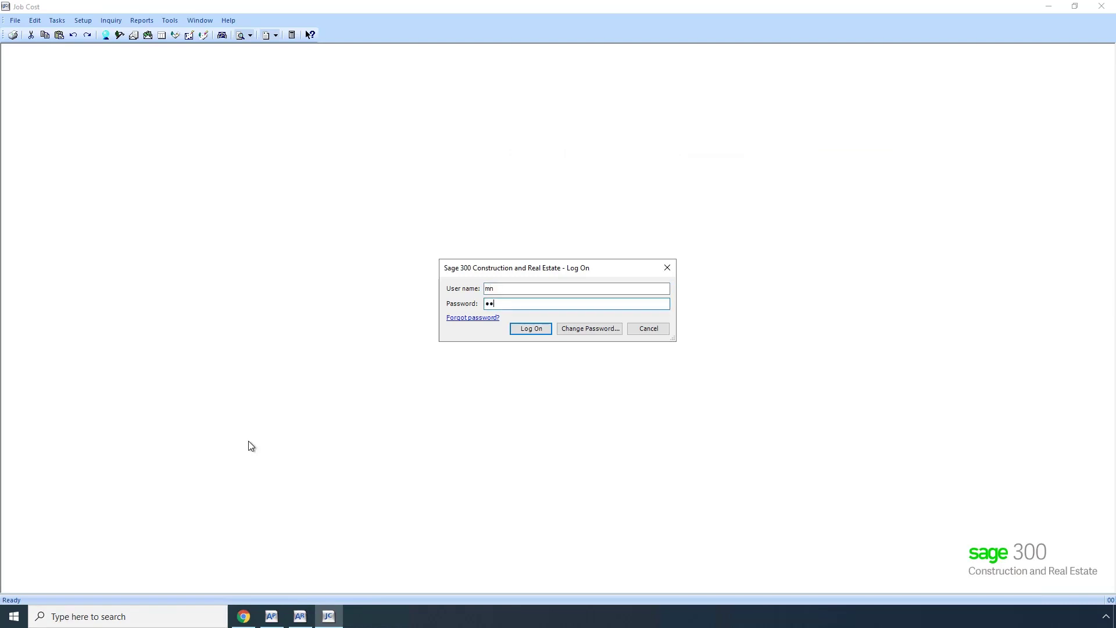
pyautogui.press('Return')
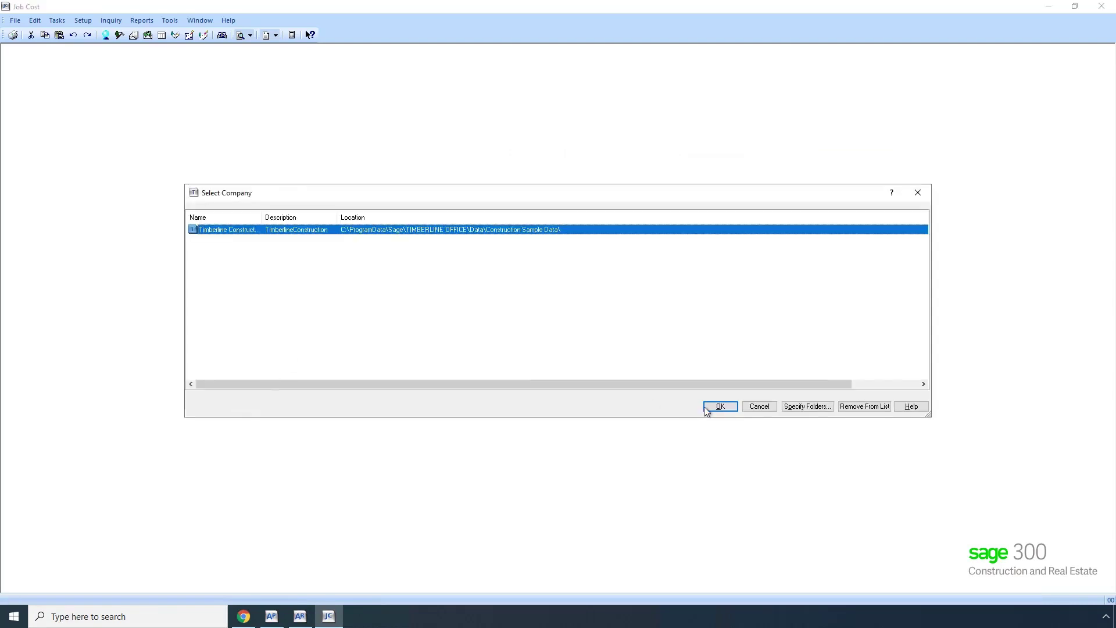
pyautogui.click(720, 406)
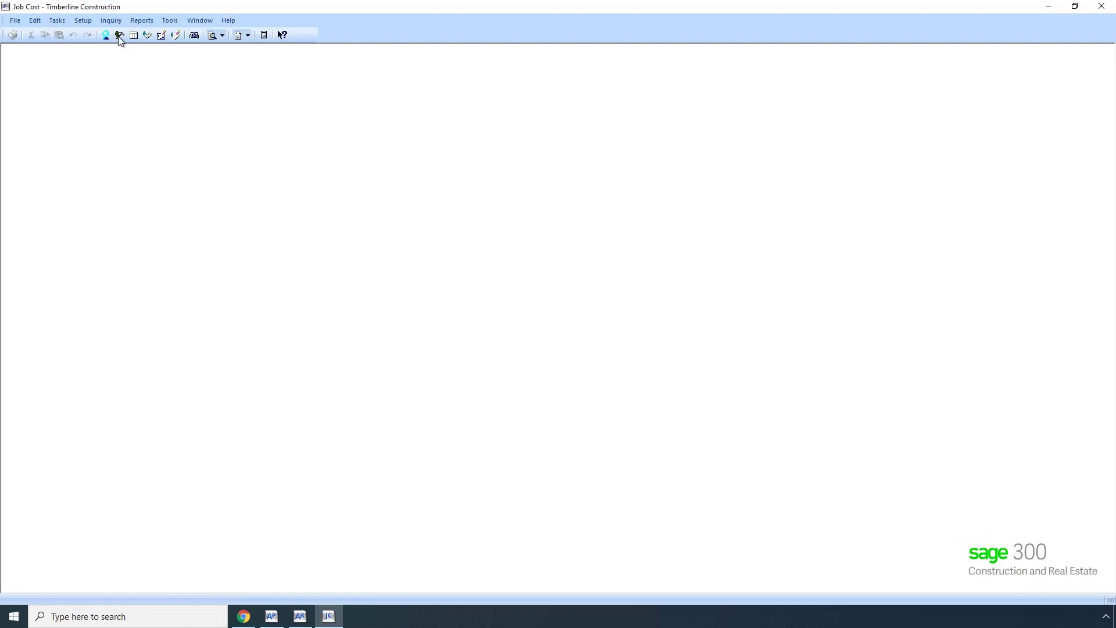
# Open the Inquiry > Cost Control > Estimate Summary inquiry, accepting the transaction file.
pyautogui.click(108, 21)
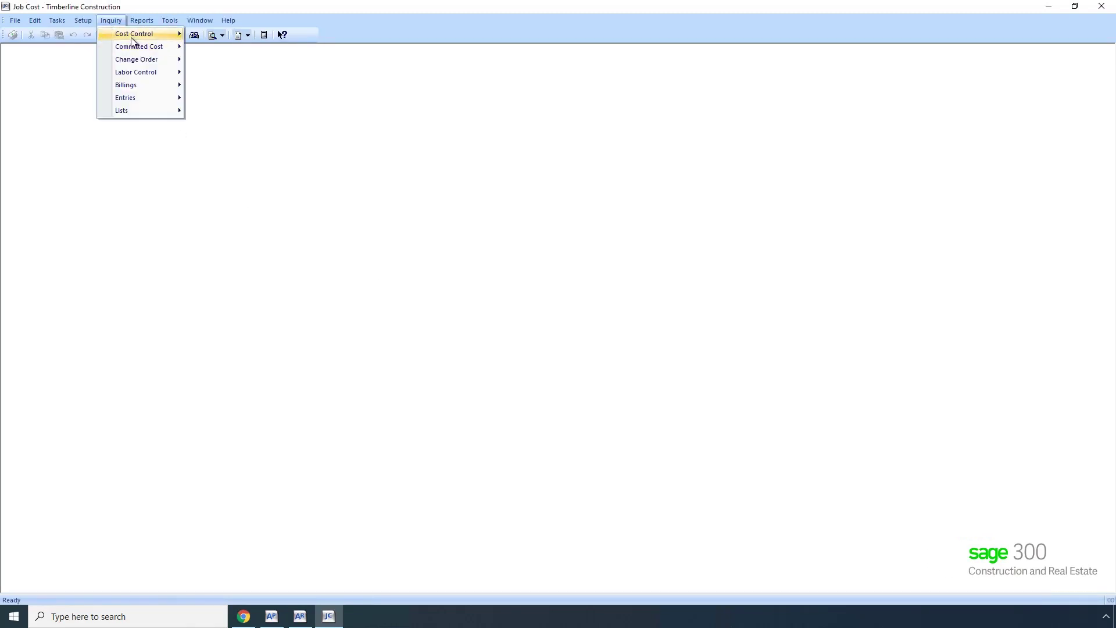
pyautogui.moveTo(130, 36)
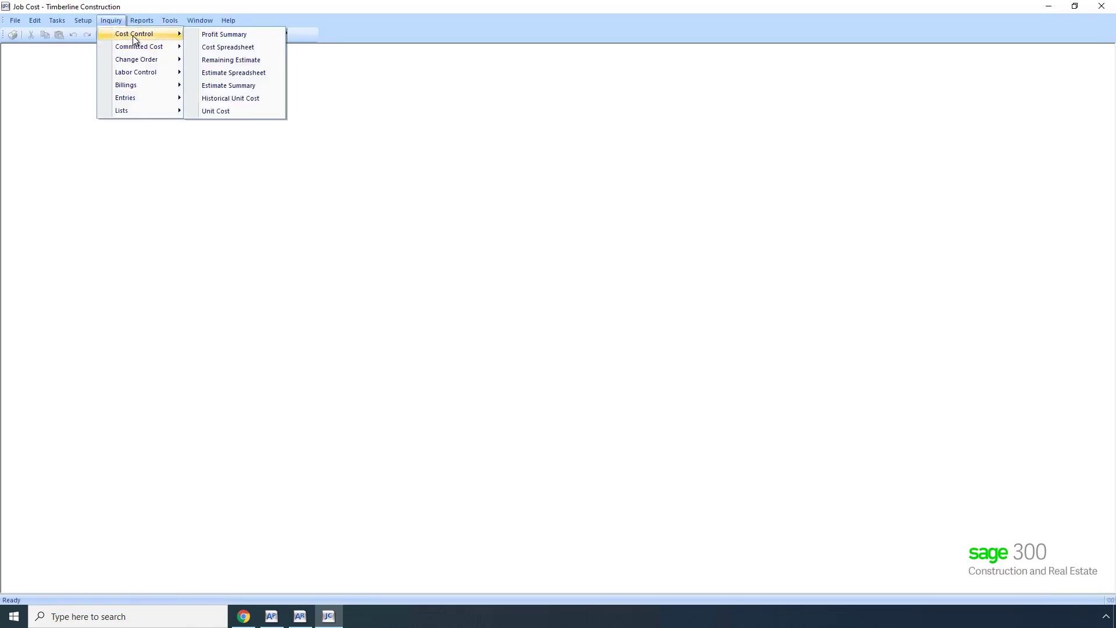
pyautogui.click(221, 86)
pyautogui.click(555, 354)
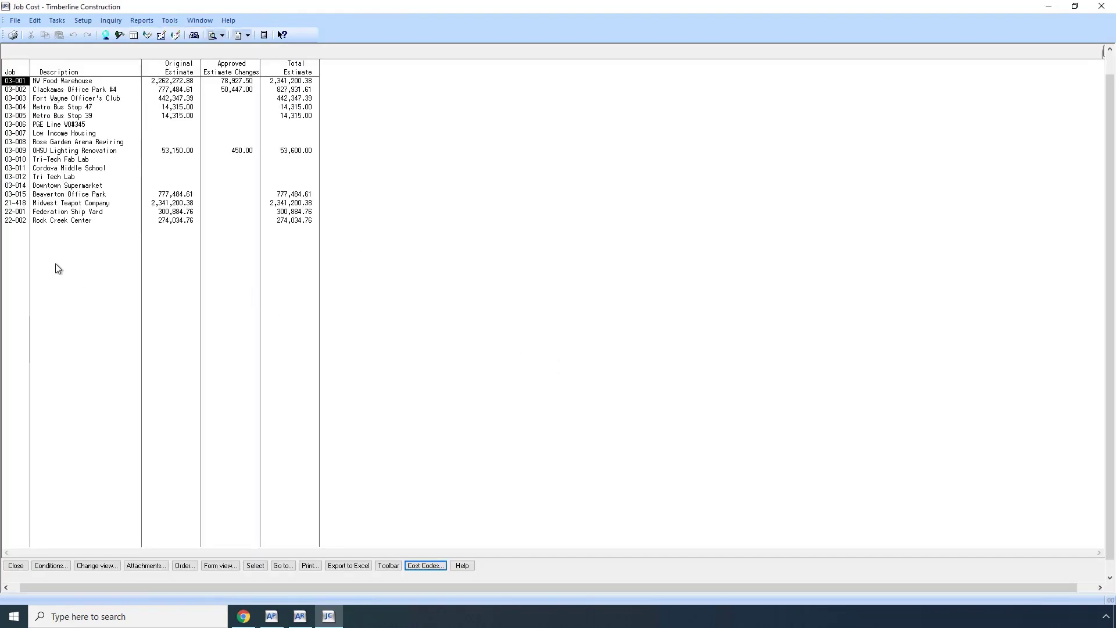
# Drill into Rock Creek Center's cost codes and the Permanent Forms transactions, then back out to hh2.
pyautogui.click(58, 222)
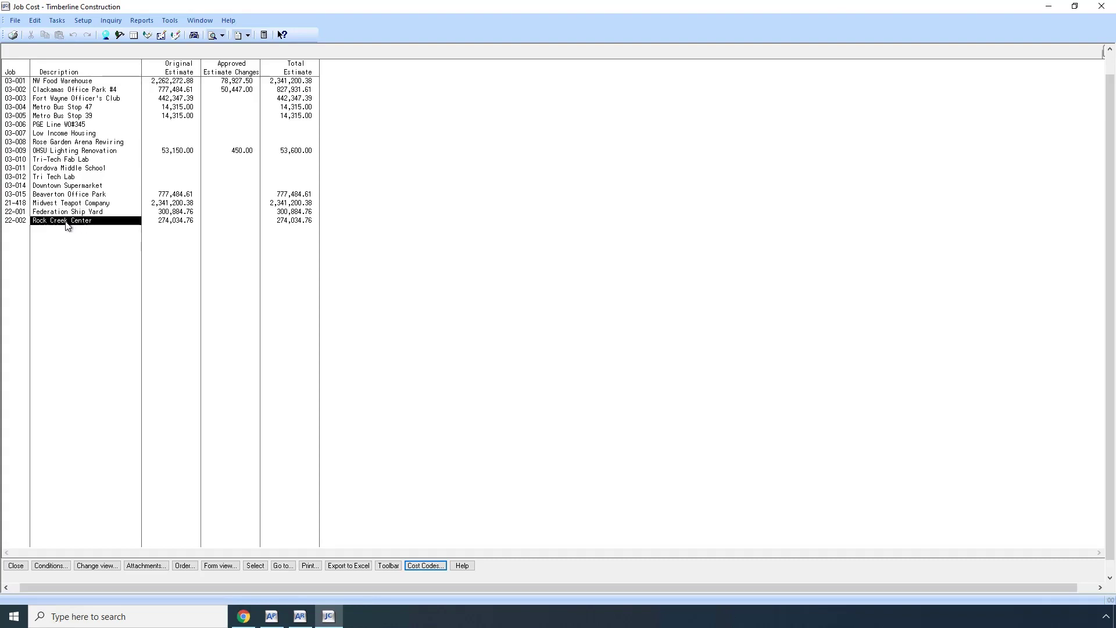
pyautogui.doubleClick(67, 226)
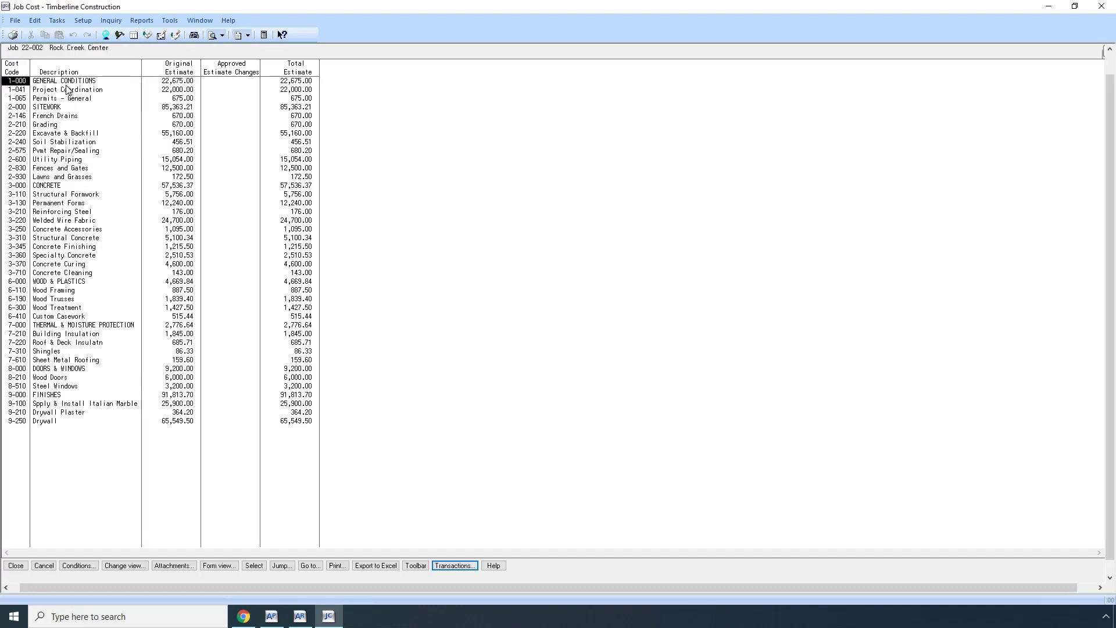
pyautogui.doubleClick(55, 204)
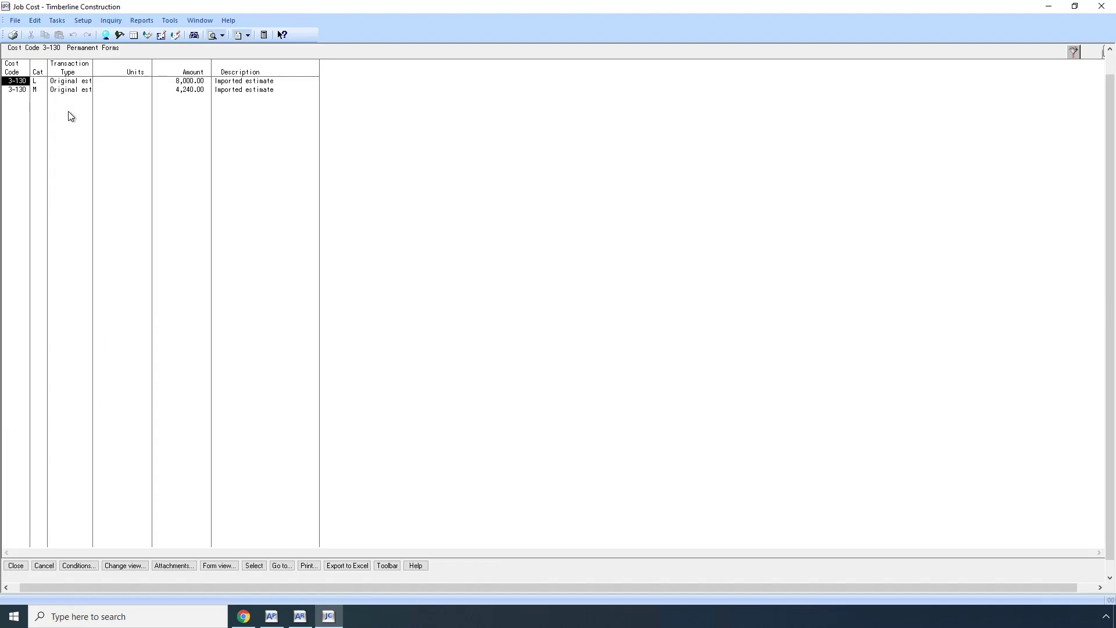
pyautogui.press('Escape')
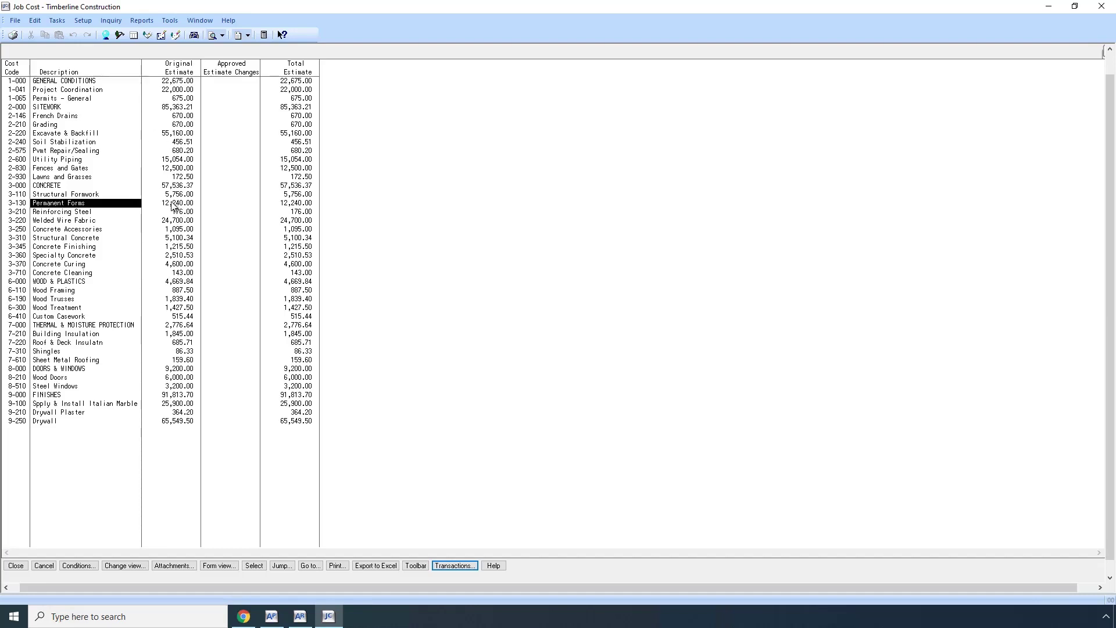
pyautogui.press('Escape')
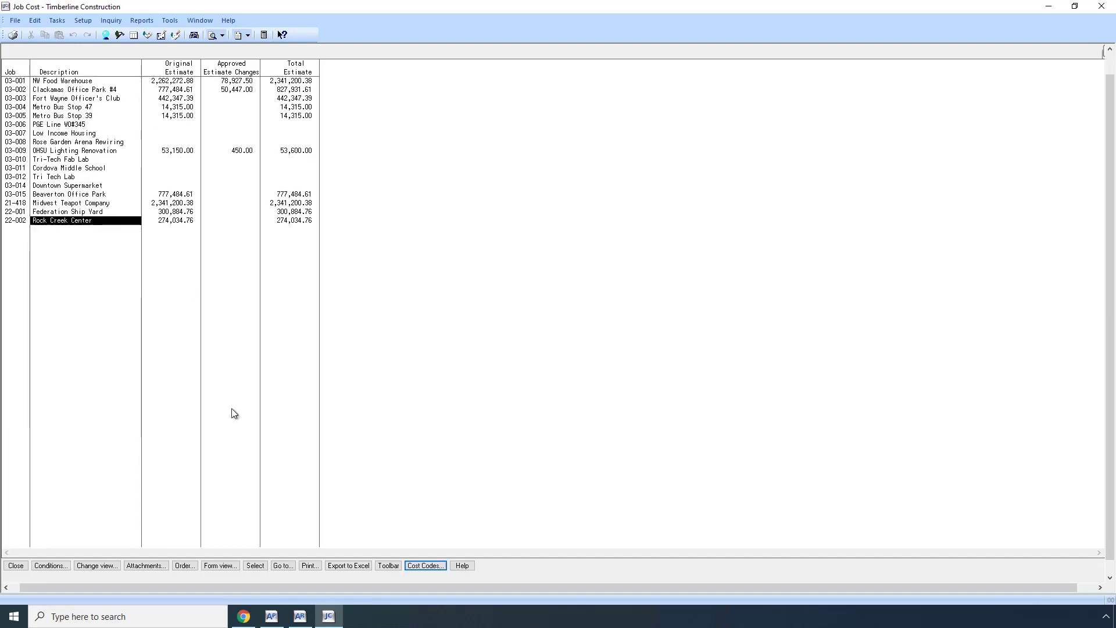
pyautogui.click(244, 618)
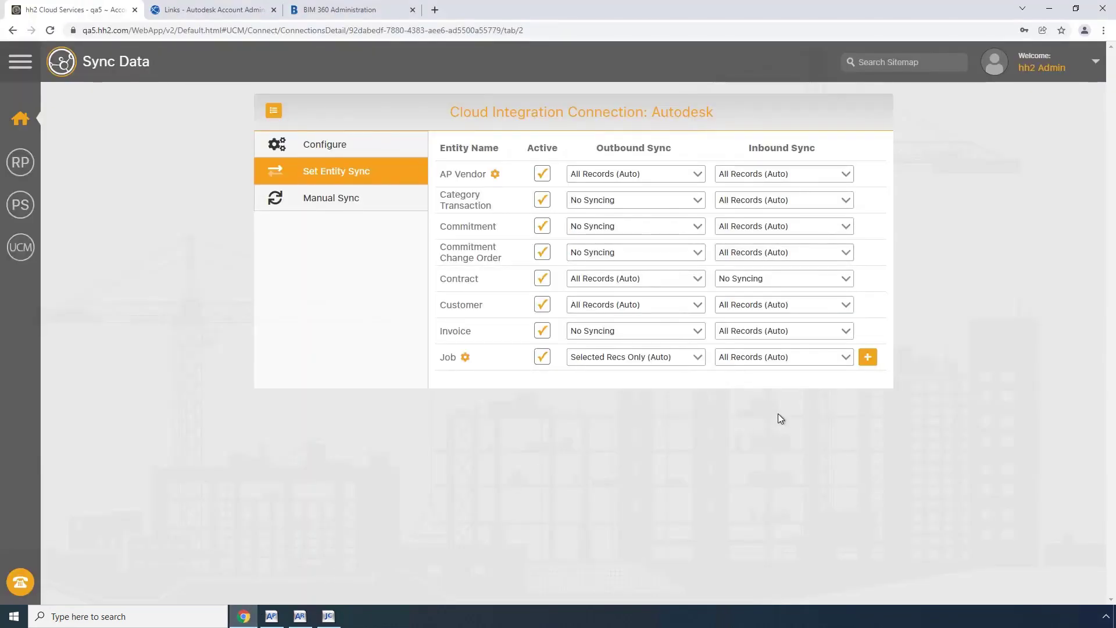
# Search jobs for '22-', select #22-002 Rock Creek Center for outbound sync, and confirm one selected.
pyautogui.click(868, 361)
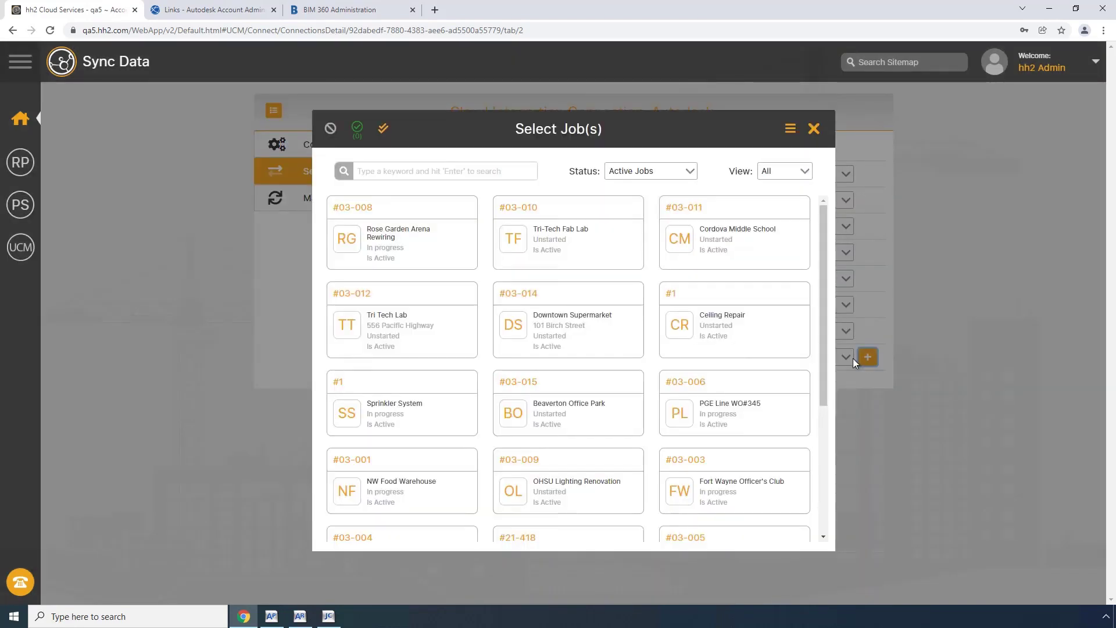
pyautogui.click(404, 170)
pyautogui.write('22-')
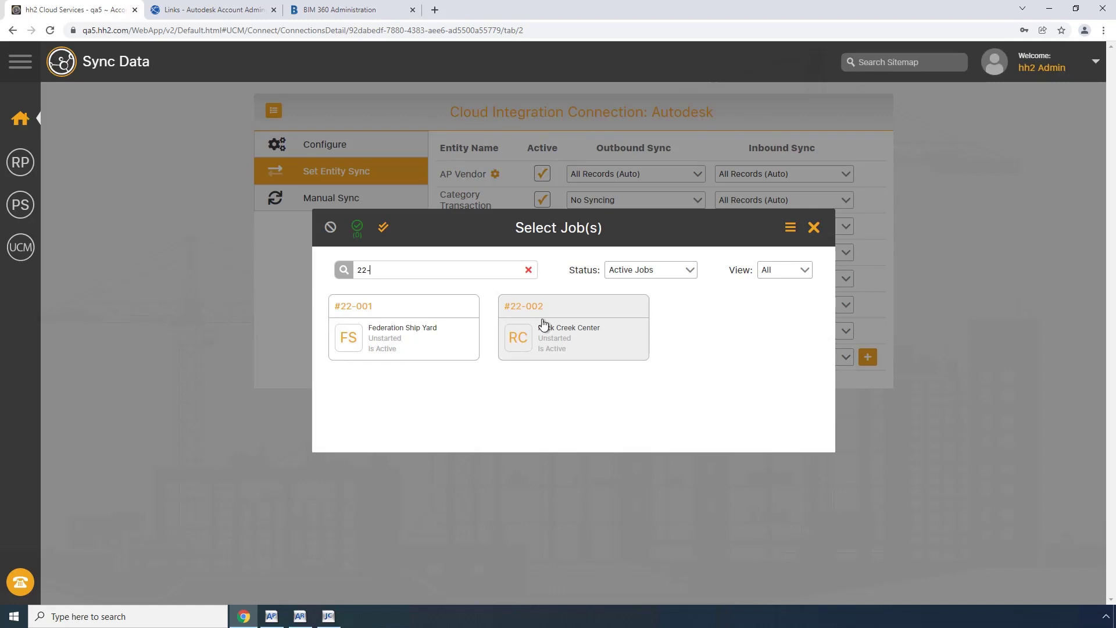
pyautogui.click(539, 315)
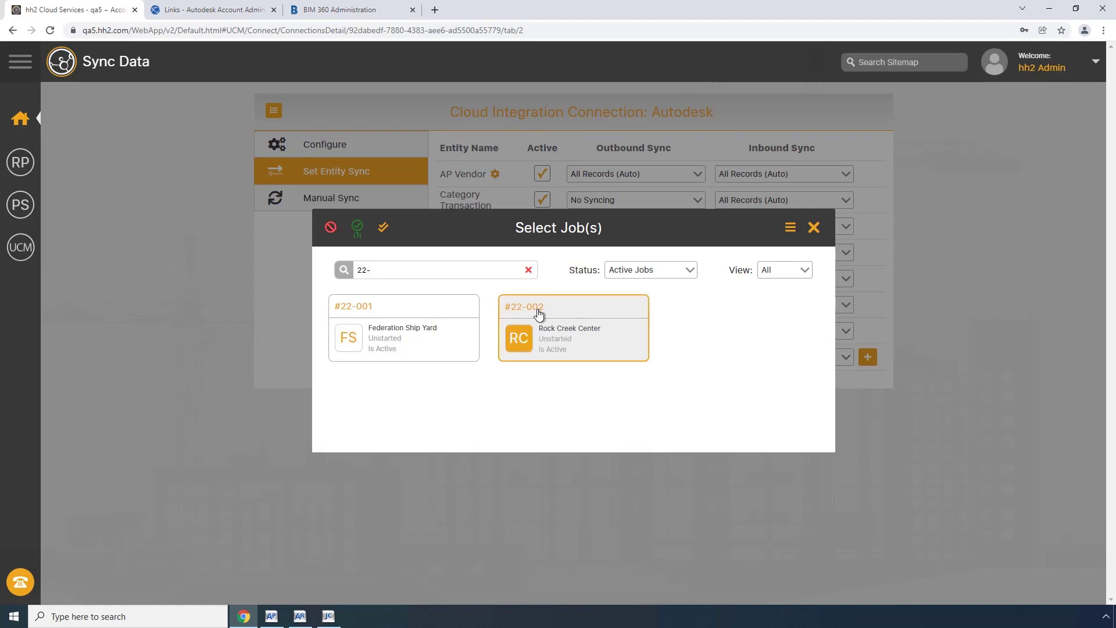
pyautogui.click(357, 229)
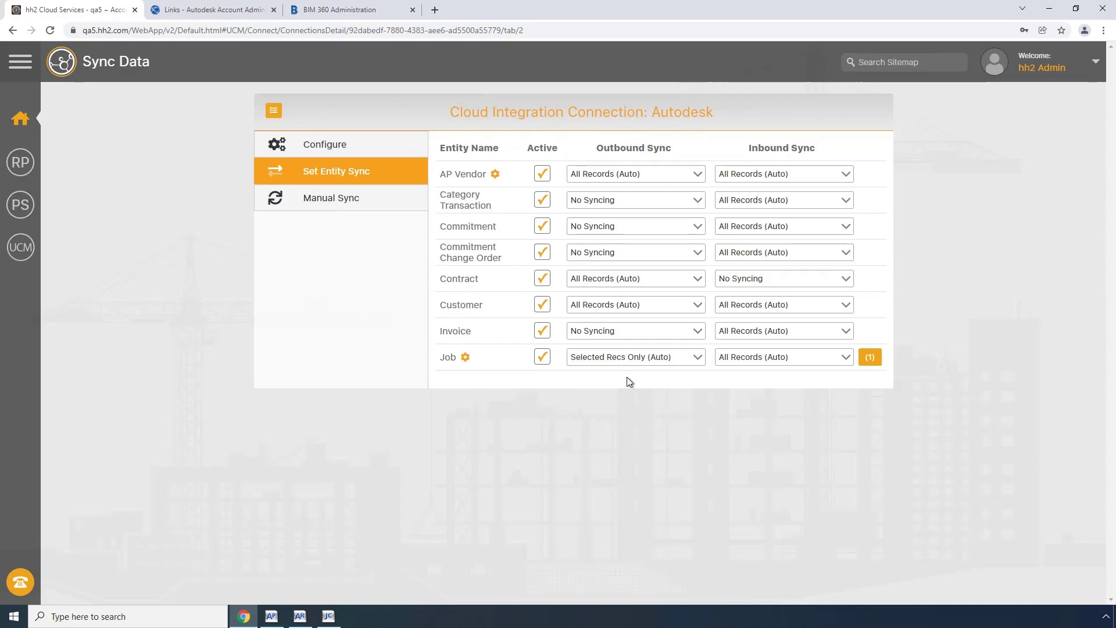
pyautogui.click(870, 365)
# In Account Admin, open the Projects list and start a blank Create project form.
pyautogui.click(223, 10)
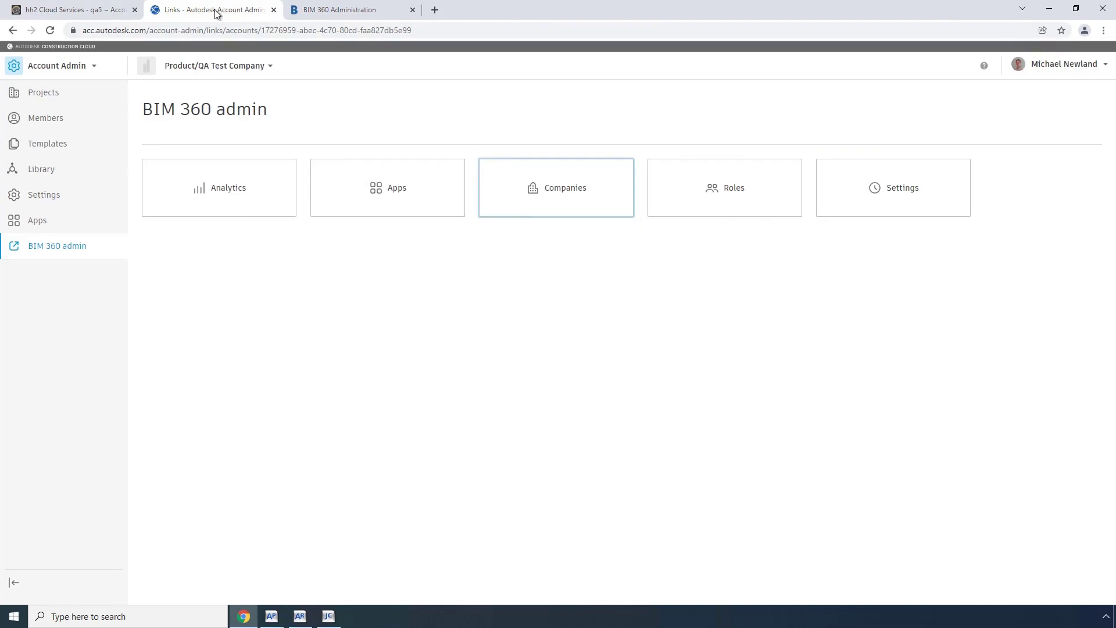
pyautogui.click(49, 100)
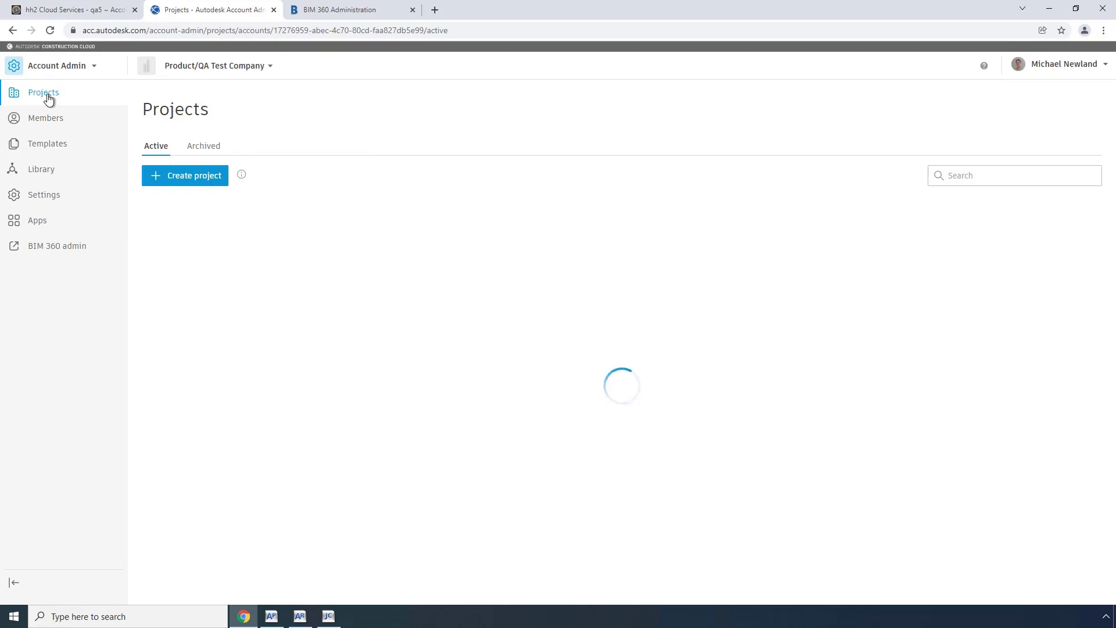
pyautogui.click(189, 179)
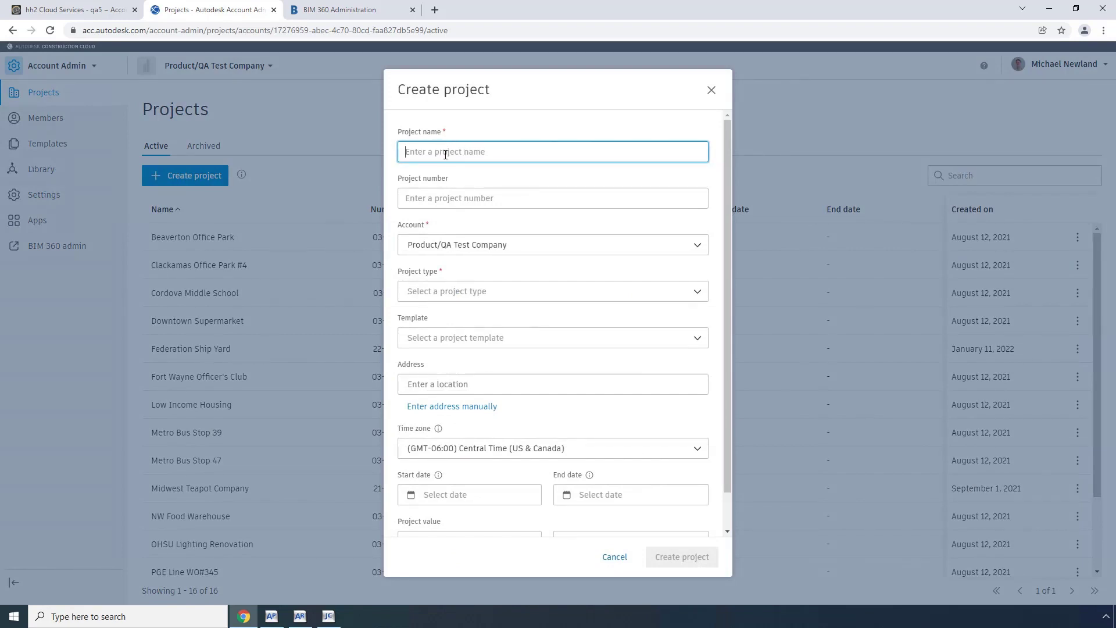
pyautogui.click(330, 618)
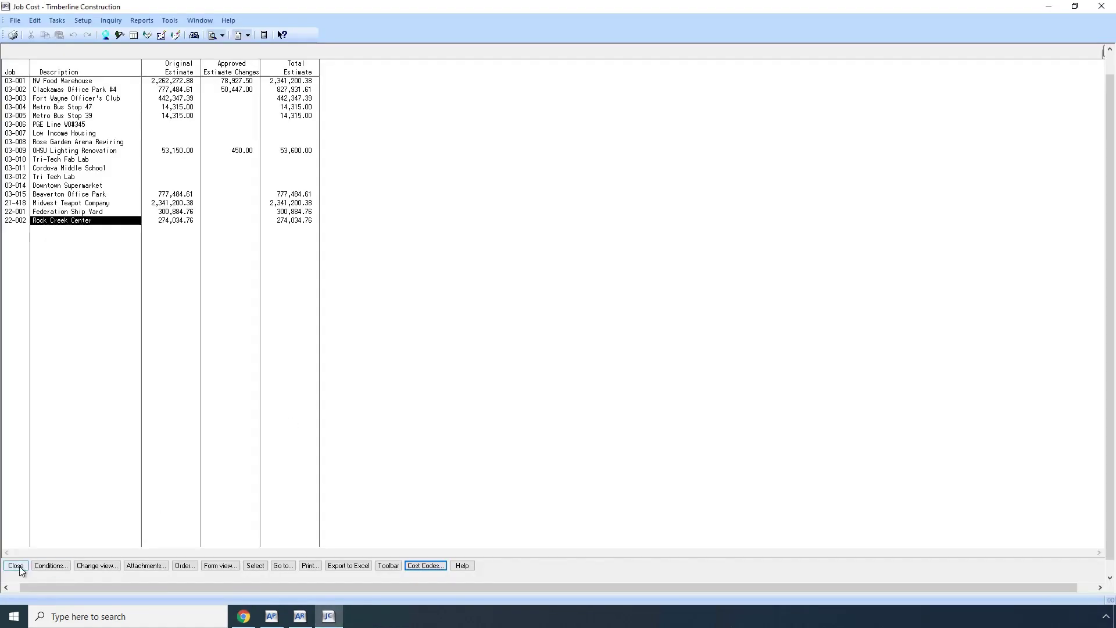
# Close the estimate summary and load job 22-002 Rock Creek Center in Job Setup.
pyautogui.click(16, 566)
pyautogui.click(85, 22)
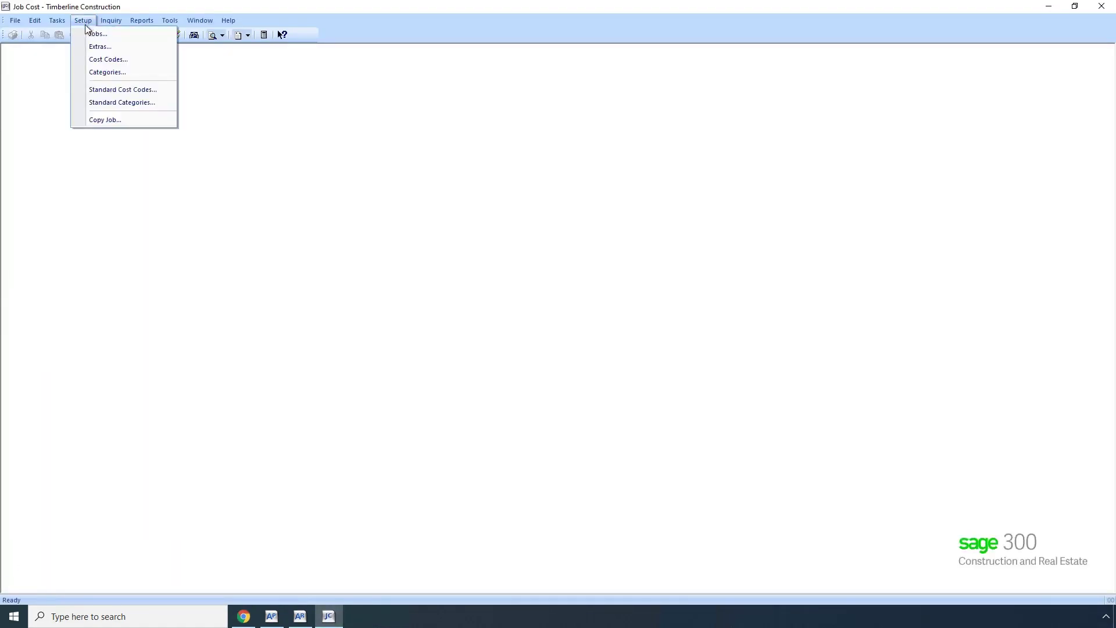
pyautogui.click(89, 34)
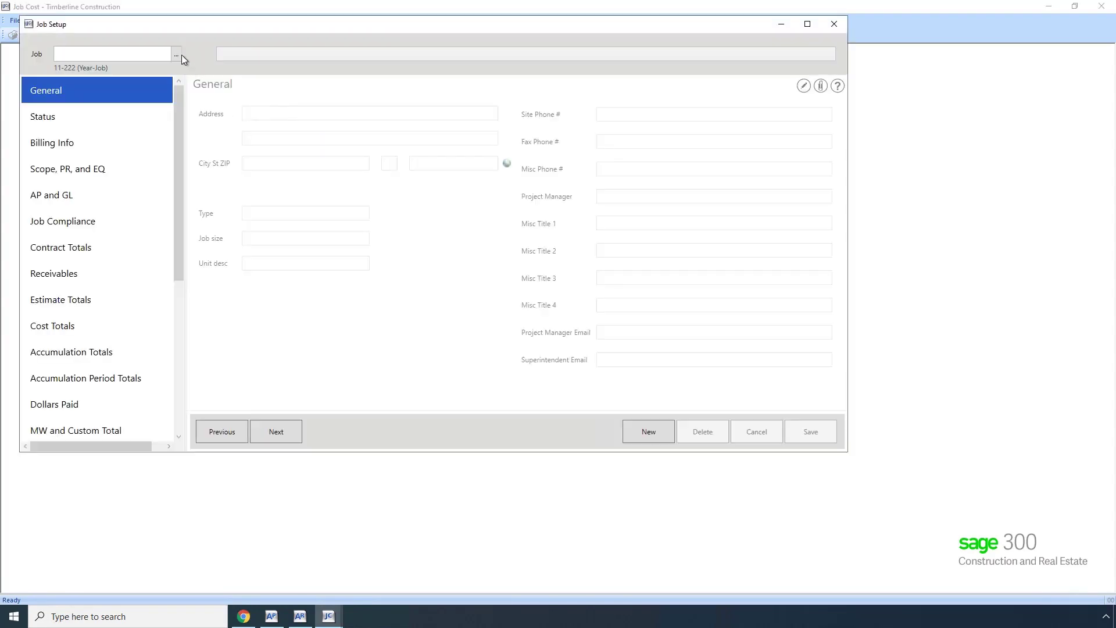
pyautogui.click(176, 55)
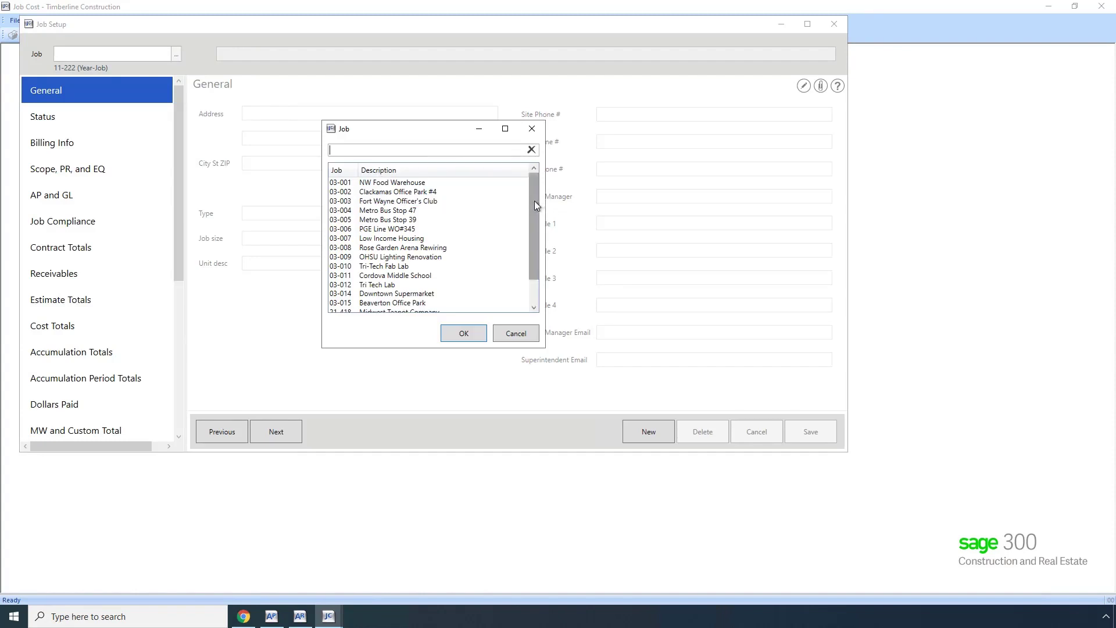
pyautogui.moveTo(535, 201); pyautogui.dragTo(536, 267)
pyautogui.doubleClick(406, 303)
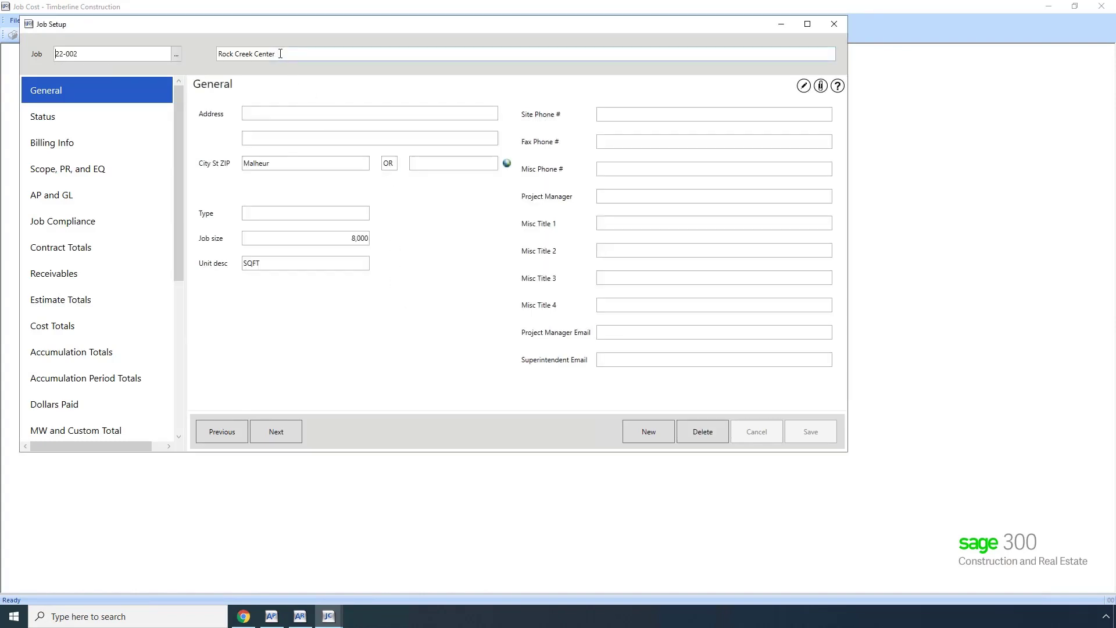
# Copy the job description 'Rock Creek Center' for the Autodesk project form.
pyautogui.moveTo(258, 54); pyautogui.dragTo(223, 54)
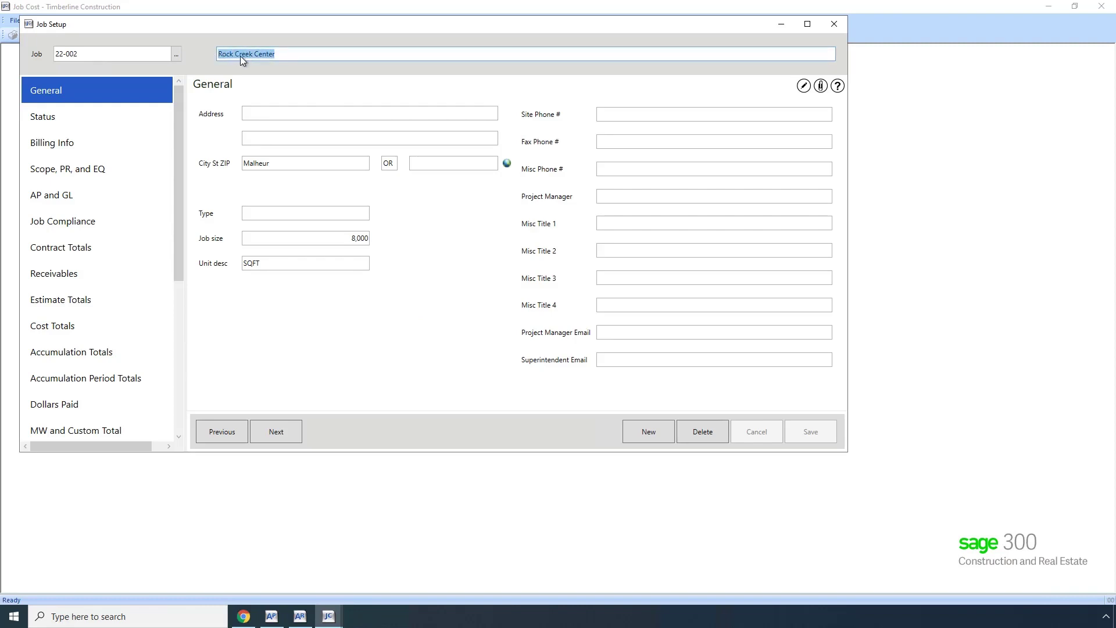
pyautogui.rightClick(241, 54)
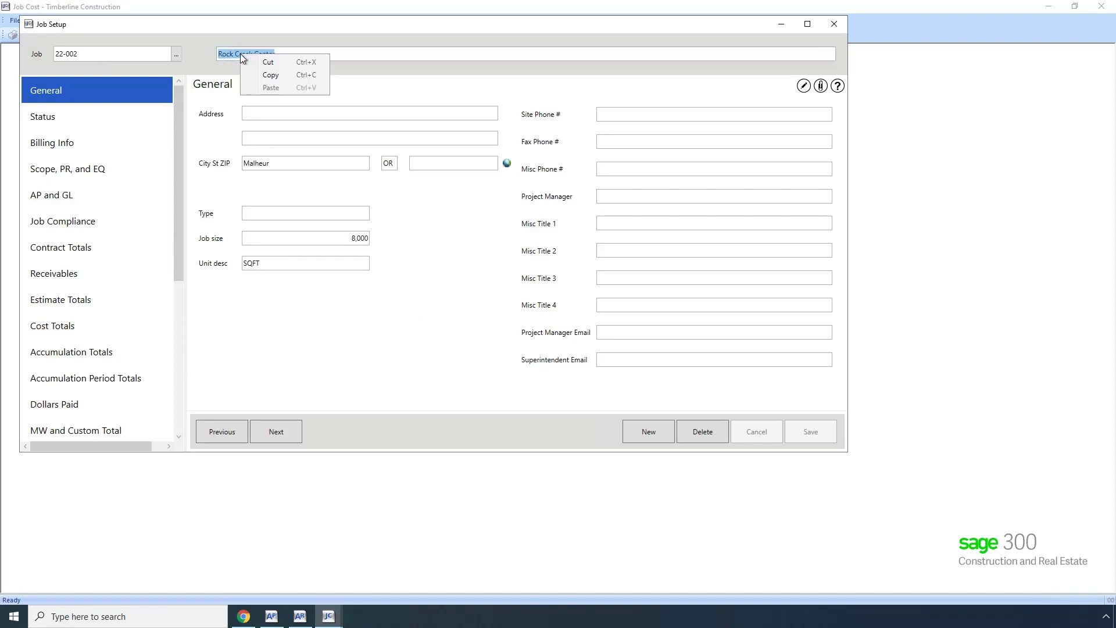
pyautogui.click(267, 74)
pyautogui.click(243, 616)
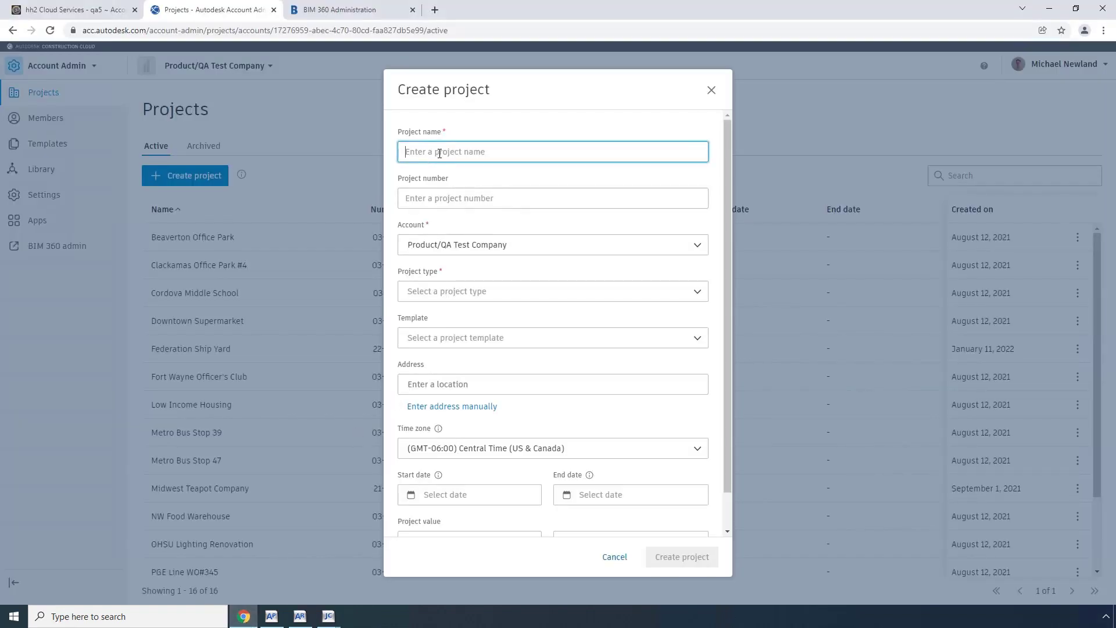
# Paste Rock Creek Center as the project name and enter project number 22-002.
pyautogui.hotkey('ctrl', 'v')
pyautogui.write('22-00')
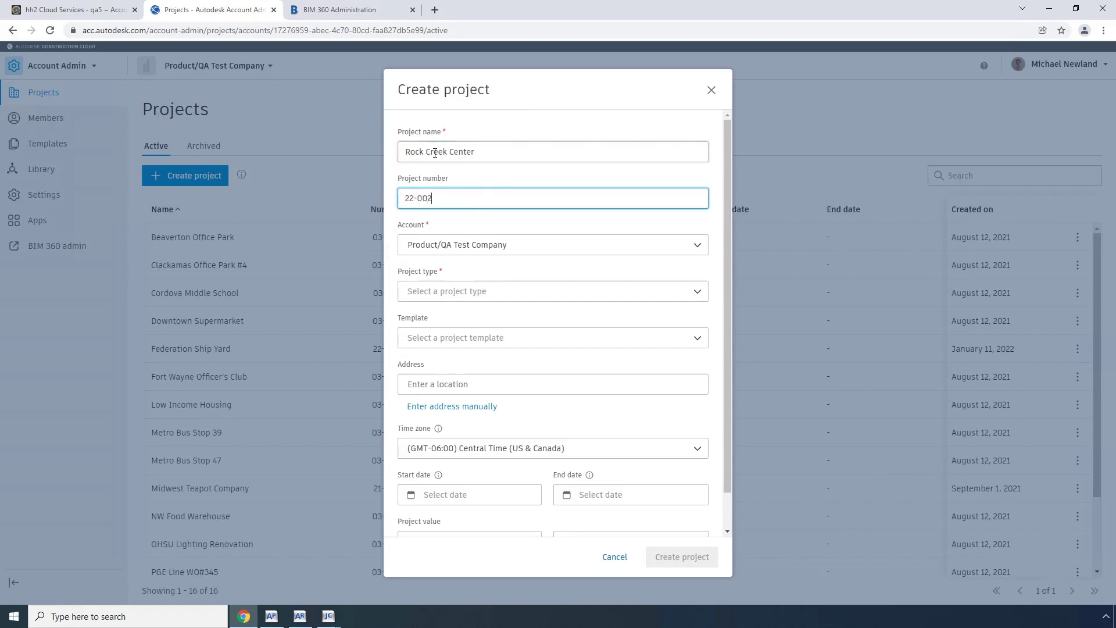
pyautogui.press('Tab')
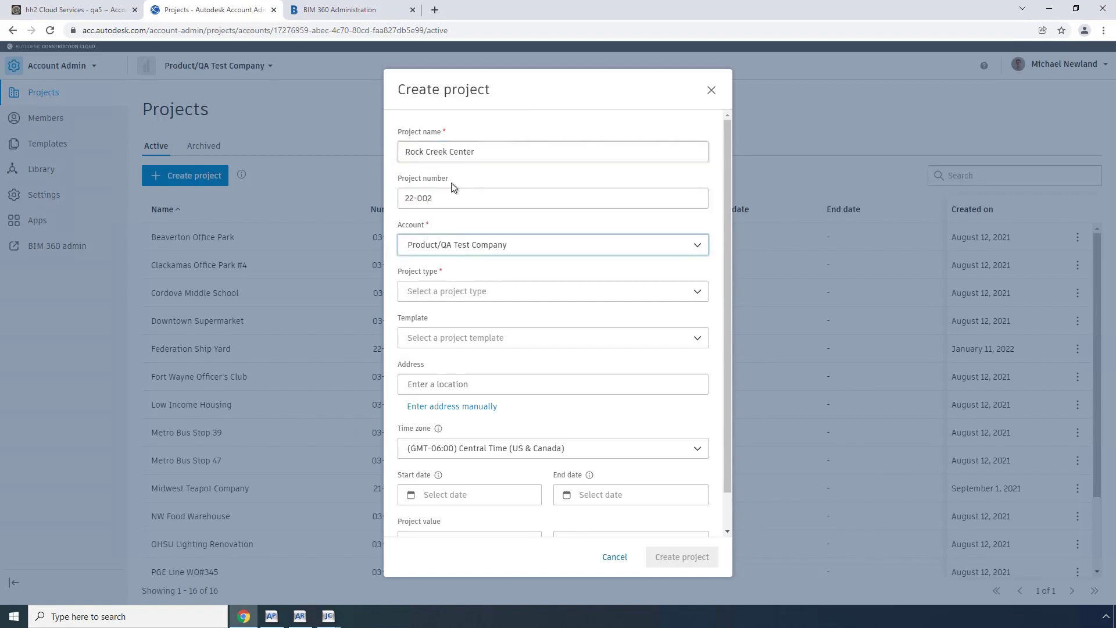
# Choose New Construction as the project type and create the project.
pyautogui.click(487, 291)
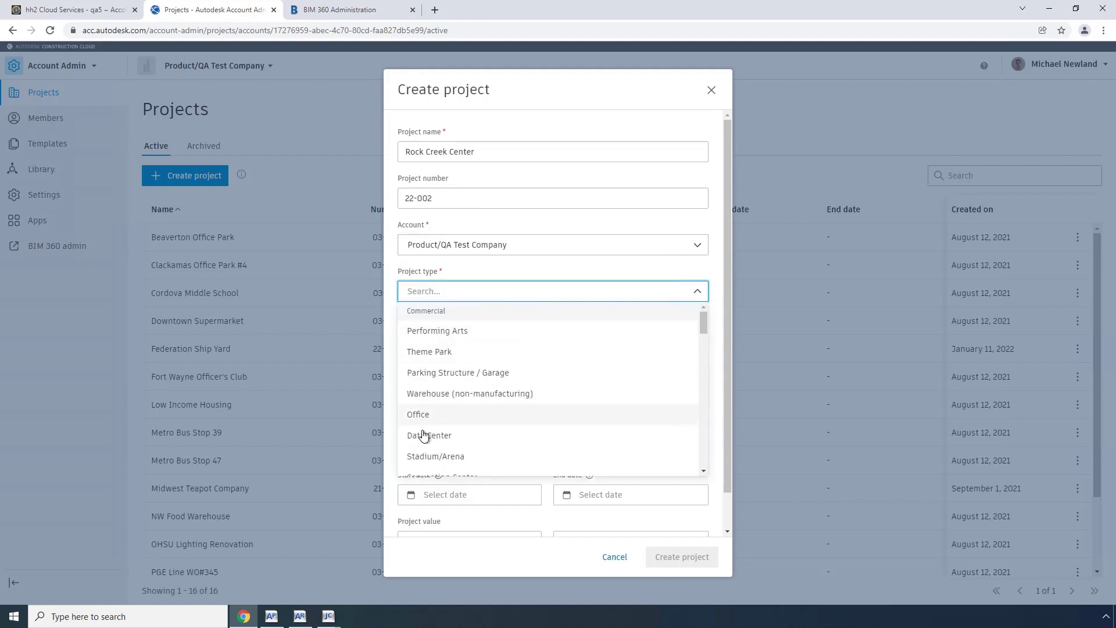
pyautogui.scroll(-5, 473, 436)
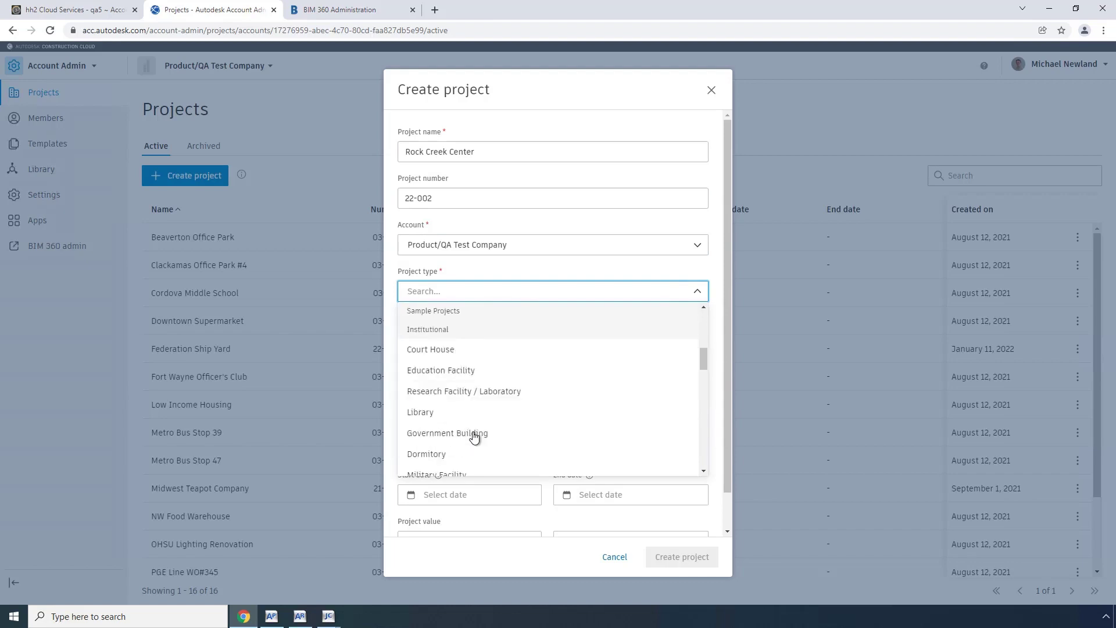
pyautogui.scroll(-2, 474, 437)
pyautogui.scroll(-1, 474, 437)
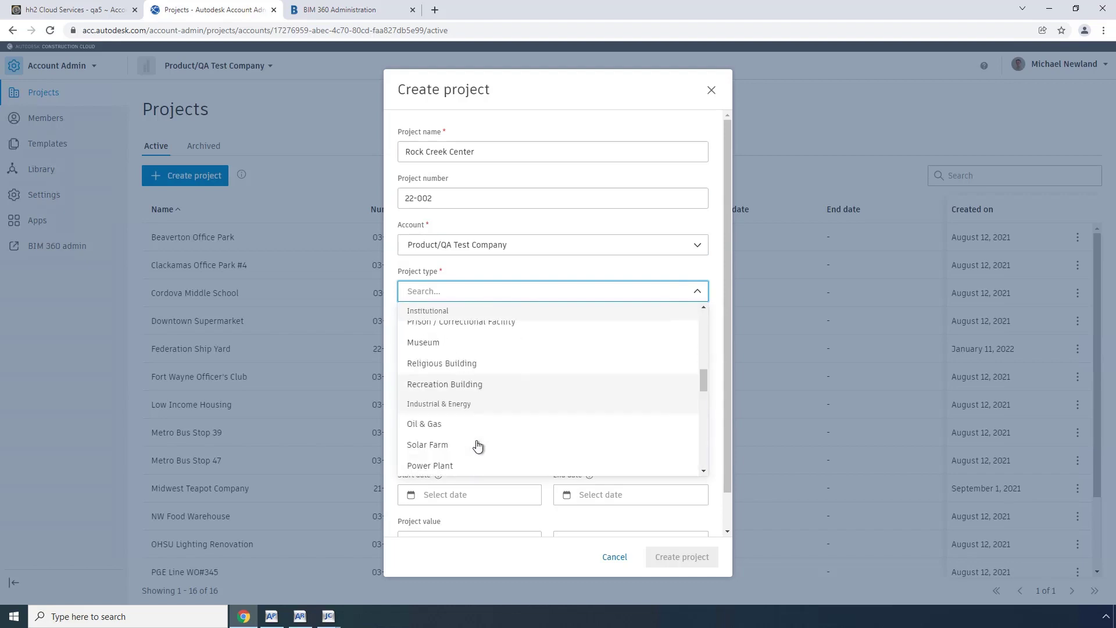
pyautogui.scroll(-6, 477, 445)
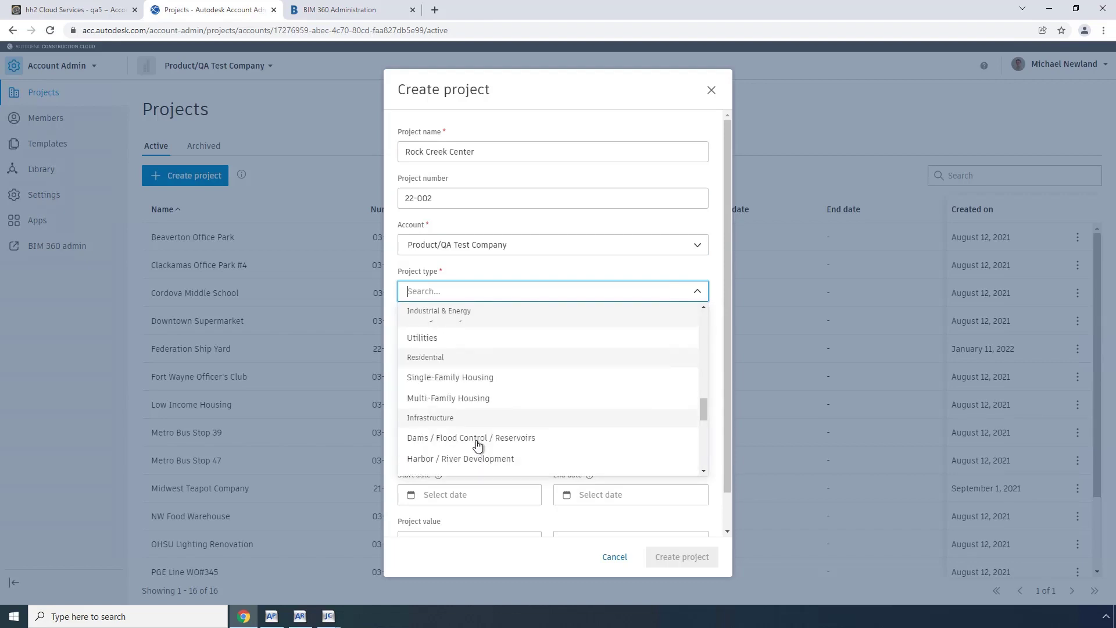
pyautogui.scroll(-1, 477, 445)
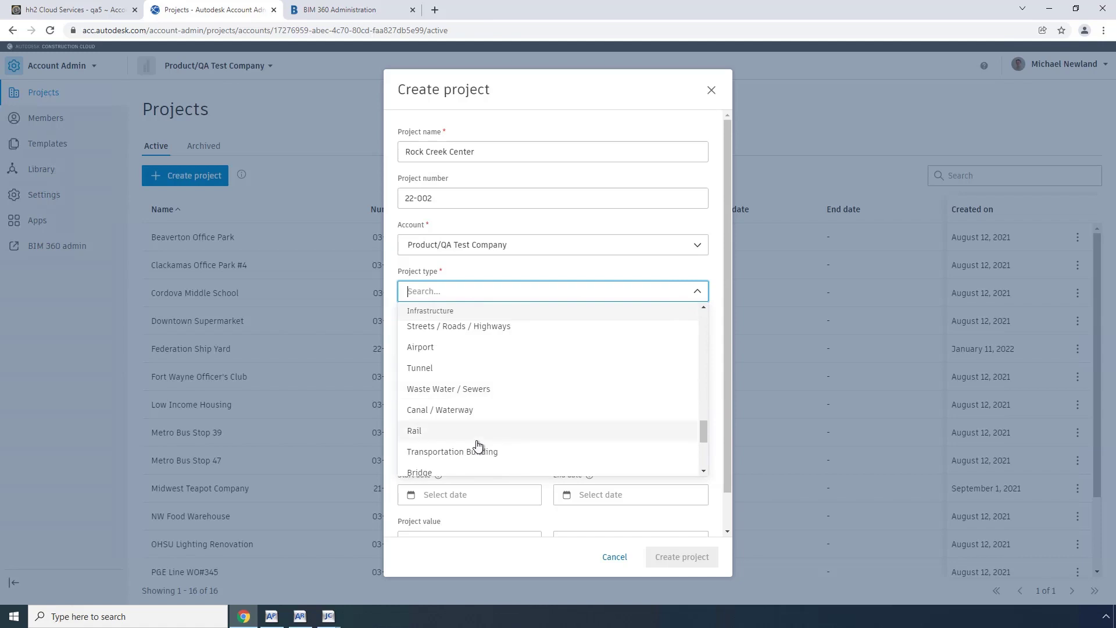
pyautogui.scroll(-3, 477, 445)
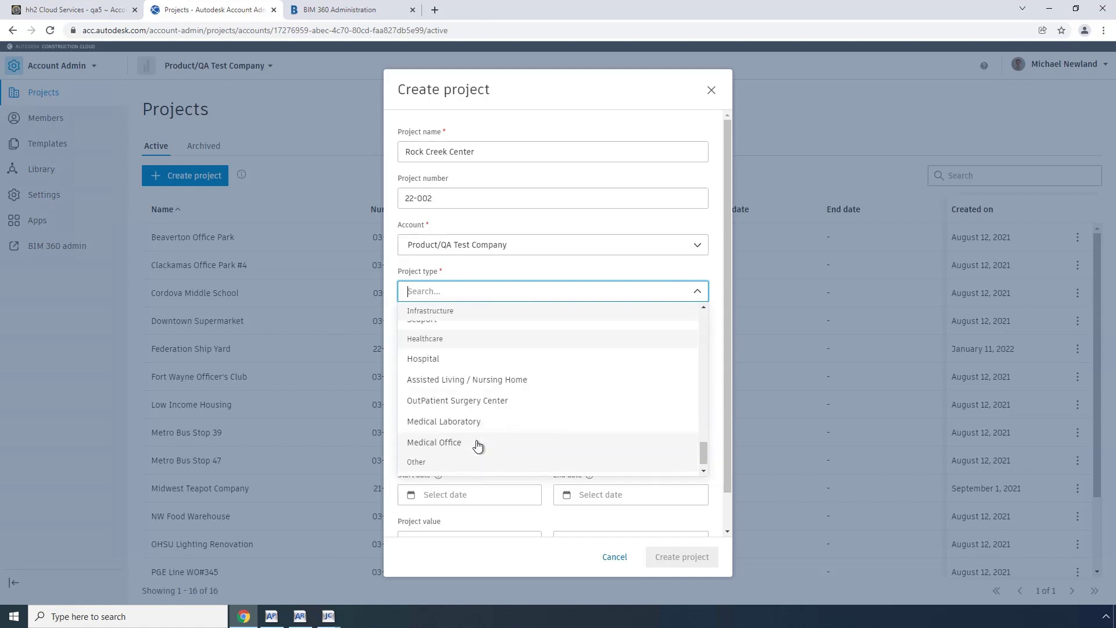
pyautogui.scroll(-1, 476, 445)
pyautogui.click(466, 463)
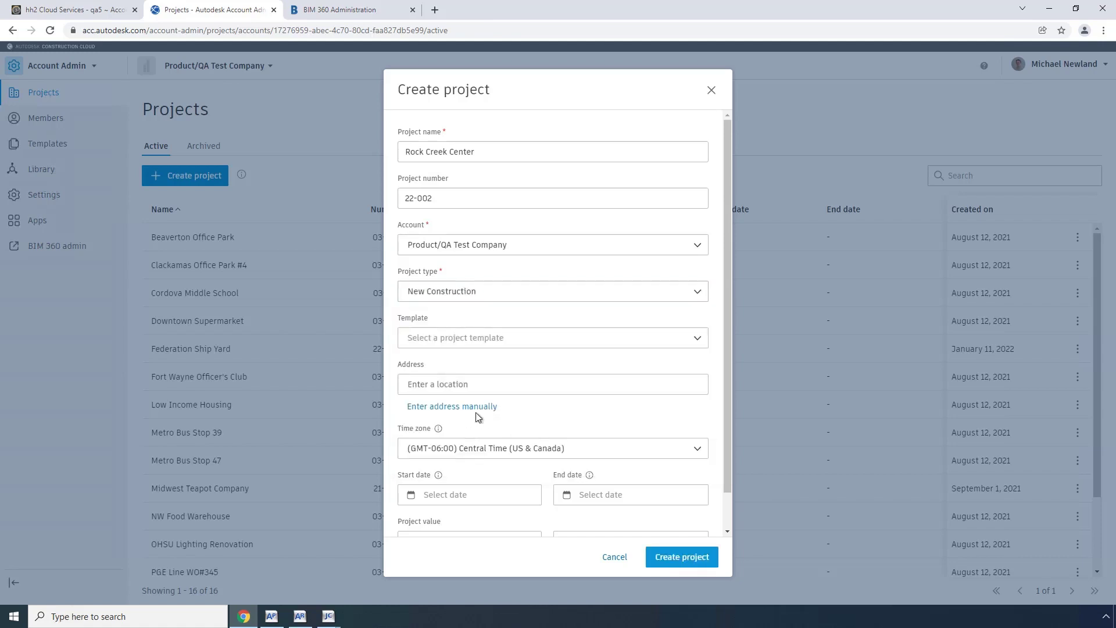
pyautogui.click(681, 558)
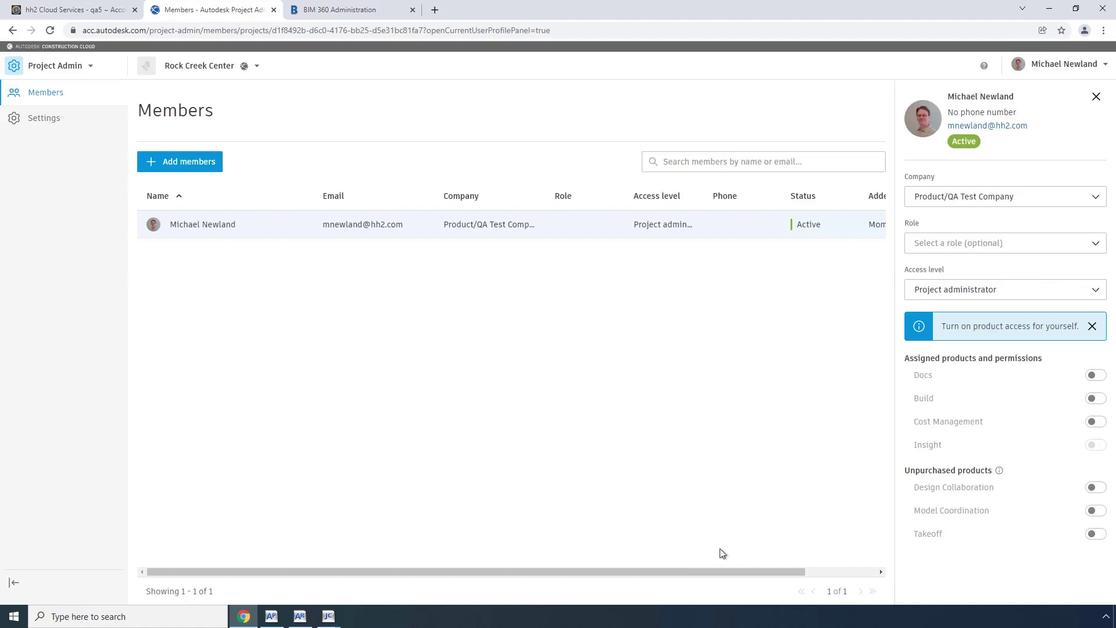
# Turn on Docs, Build and Cost Management access for the project administrator.
pyautogui.click(1095, 375)
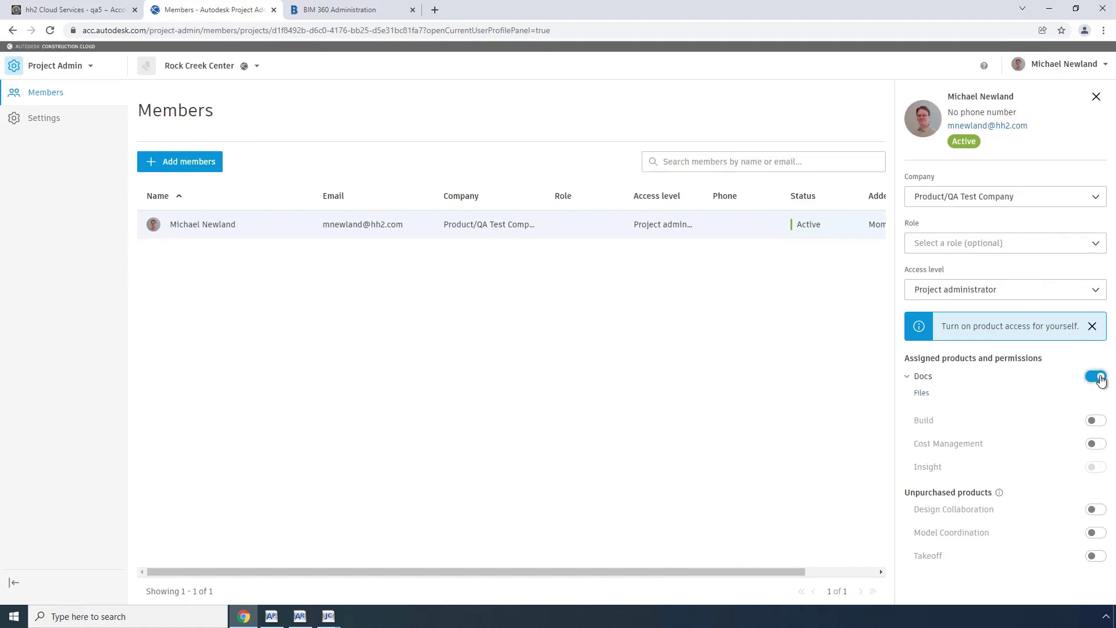
pyautogui.click(1095, 422)
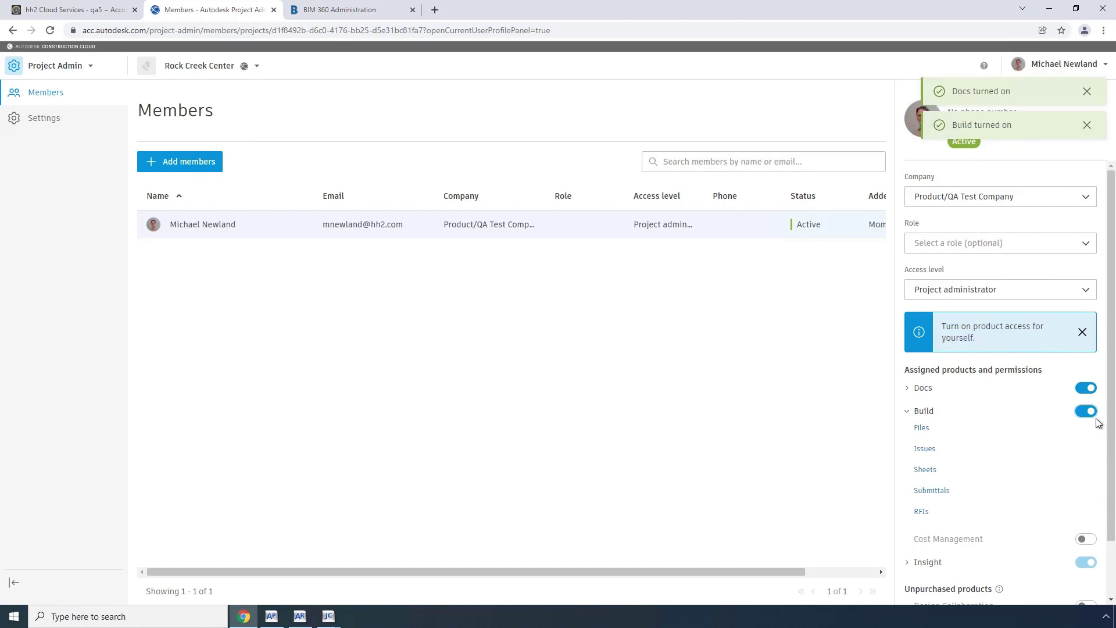
pyautogui.scroll(-1, 1093, 447)
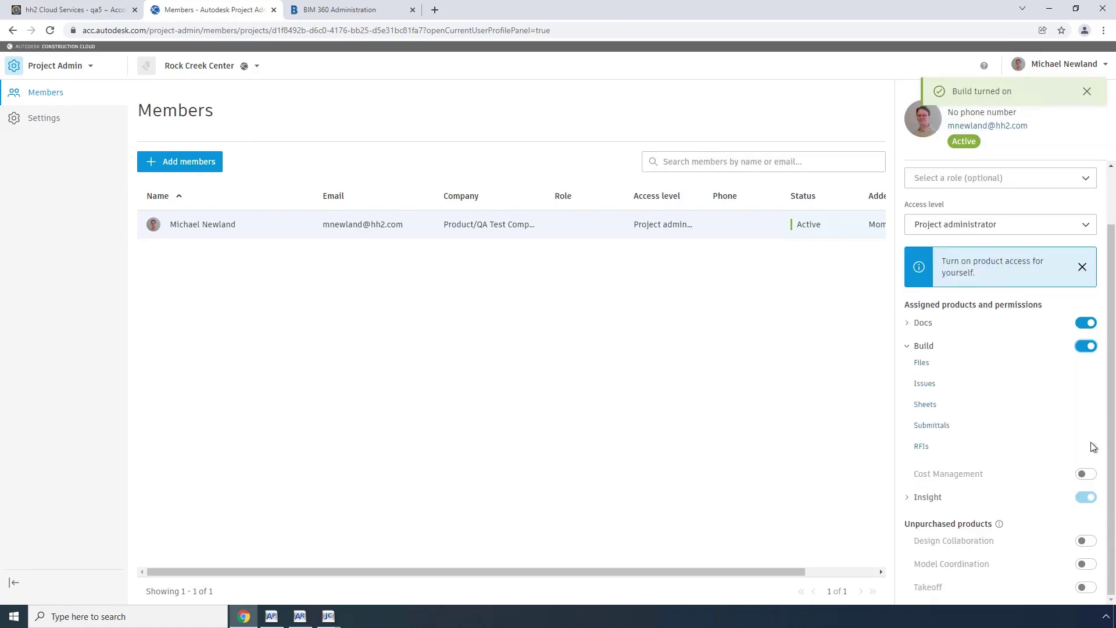
pyautogui.click(1085, 475)
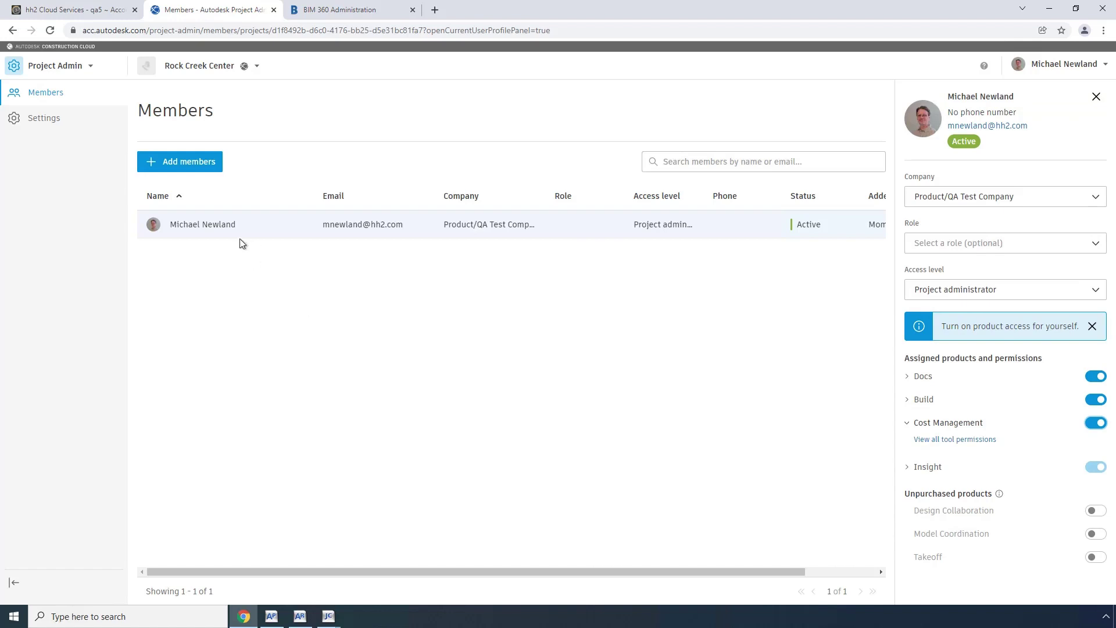
pyautogui.click(80, 13)
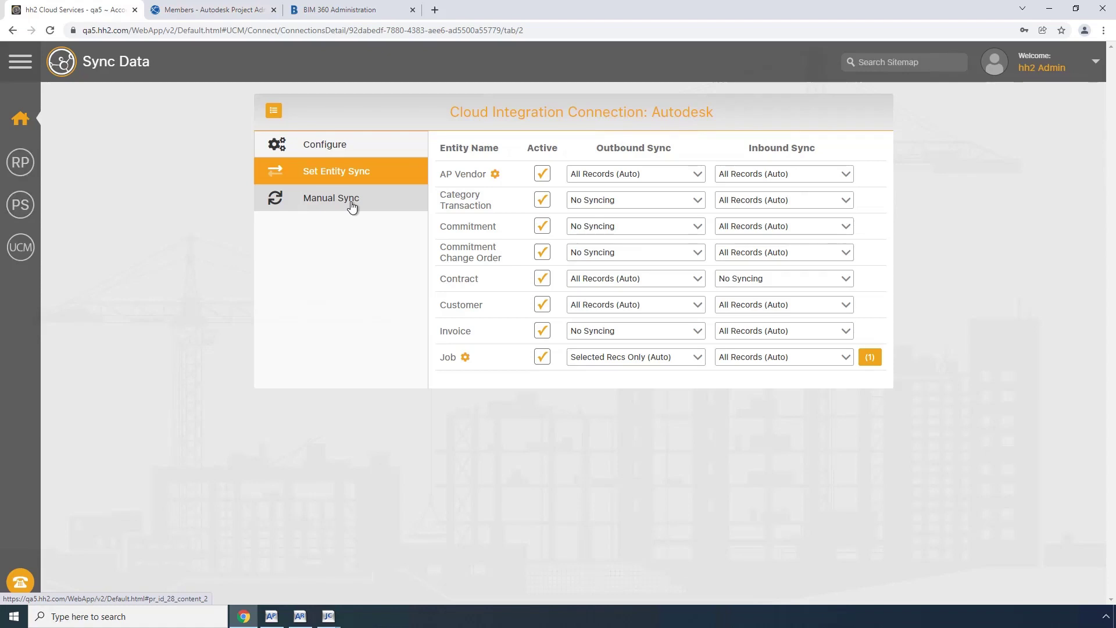
# Run a manual Sync Entity on the Job row to push Job records to Autodesk.
pyautogui.click(351, 206)
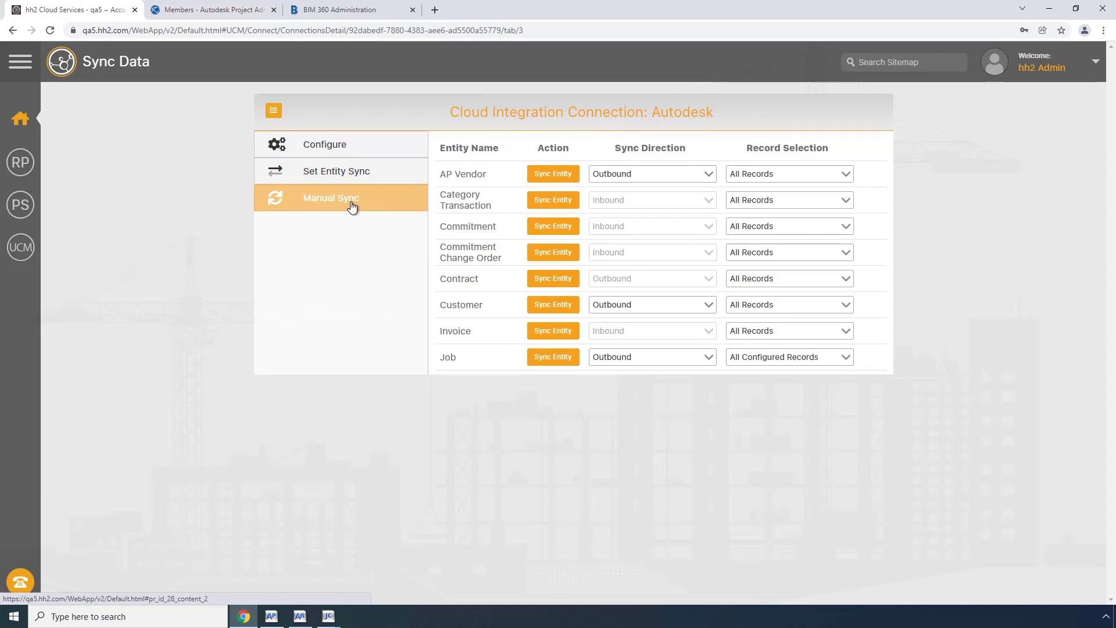
pyautogui.click(549, 362)
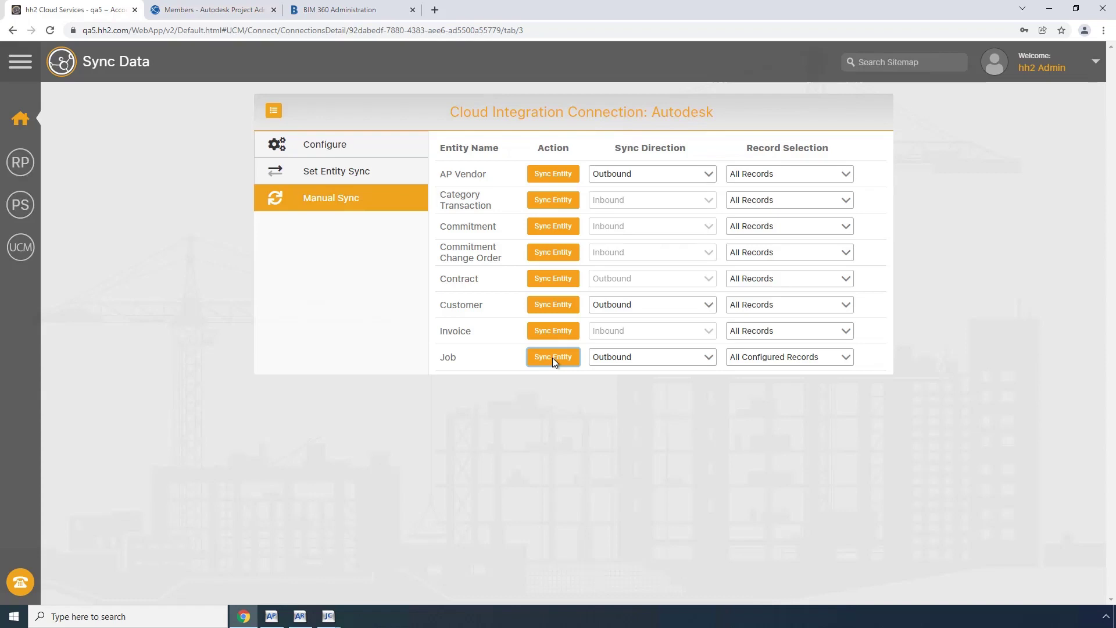
pyautogui.click(223, 9)
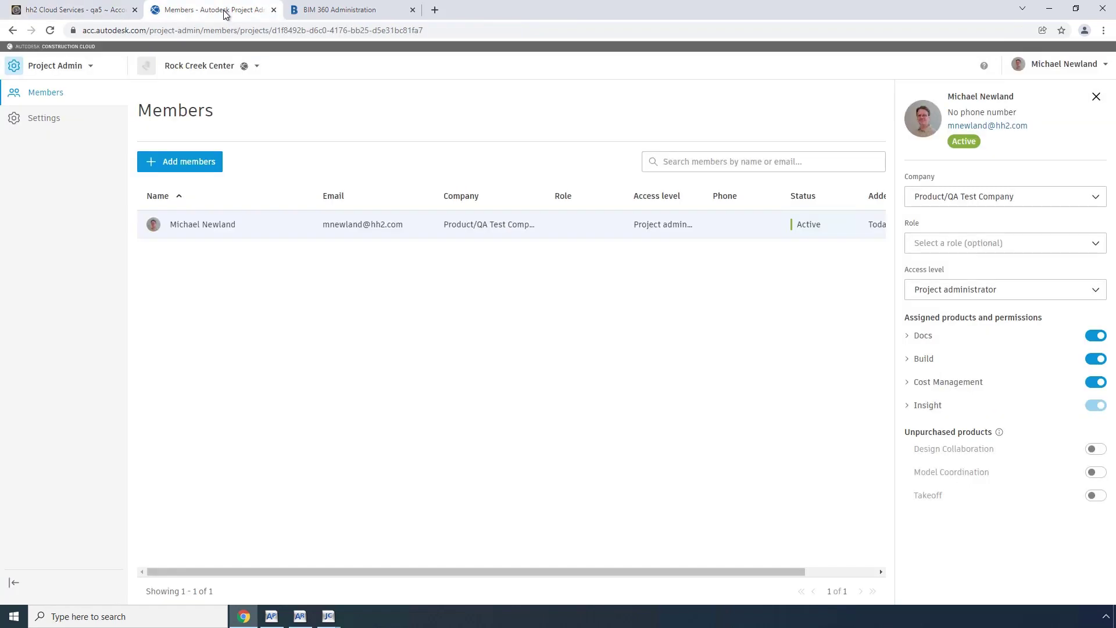
# Open Rock Creek Center's Cost Management budget and examine the first budget code.
pyautogui.click(94, 69)
pyautogui.click(64, 142)
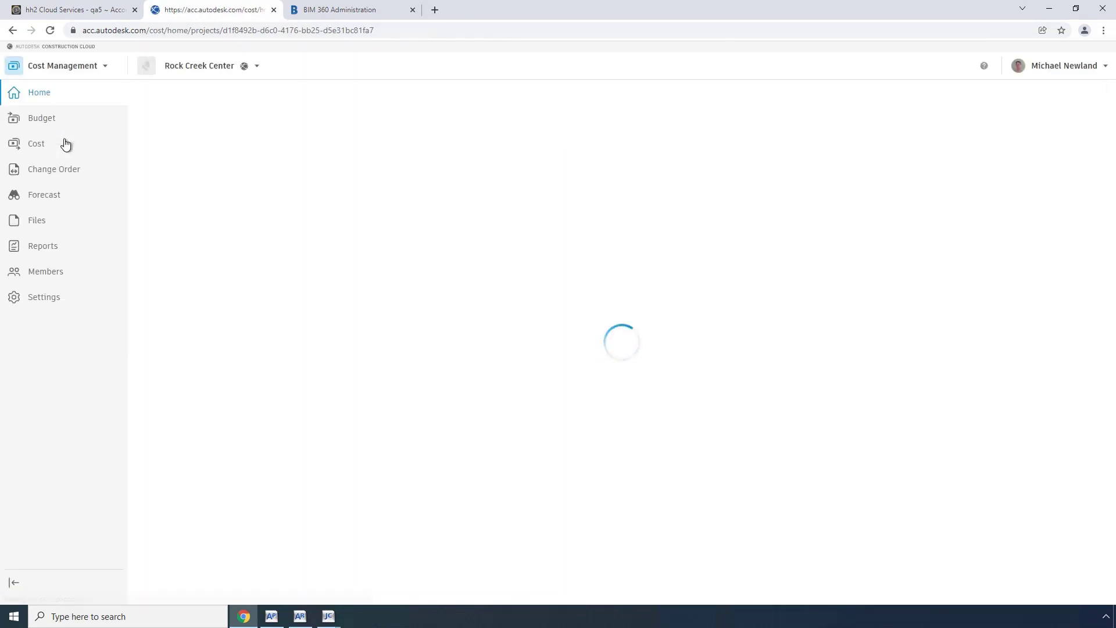
pyautogui.click(41, 120)
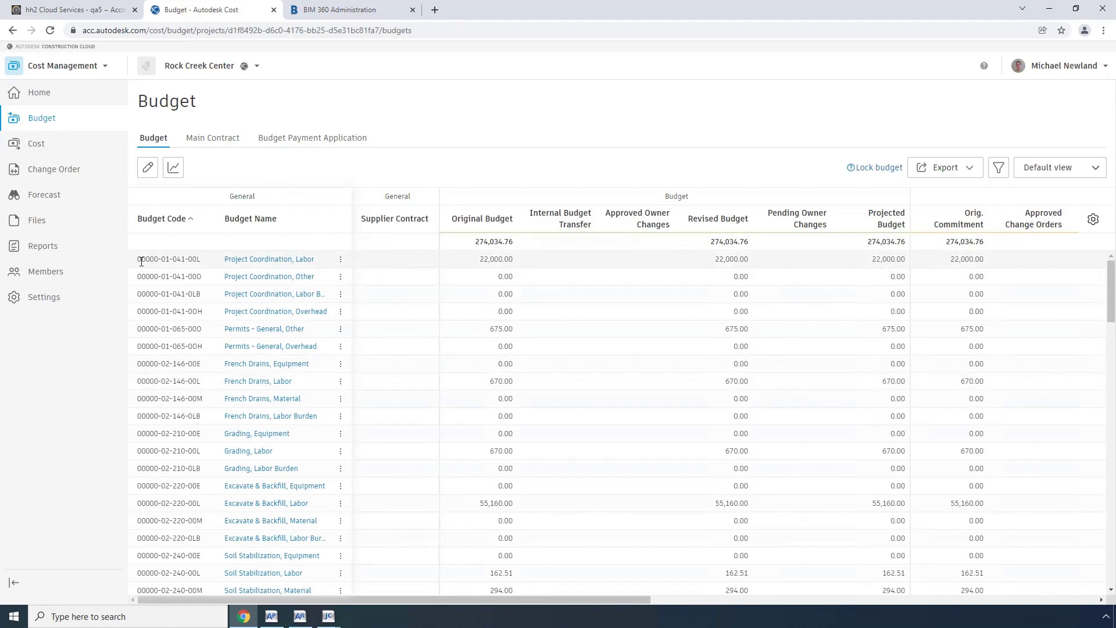
pyautogui.moveTo(139, 260); pyautogui.dragTo(201, 259)
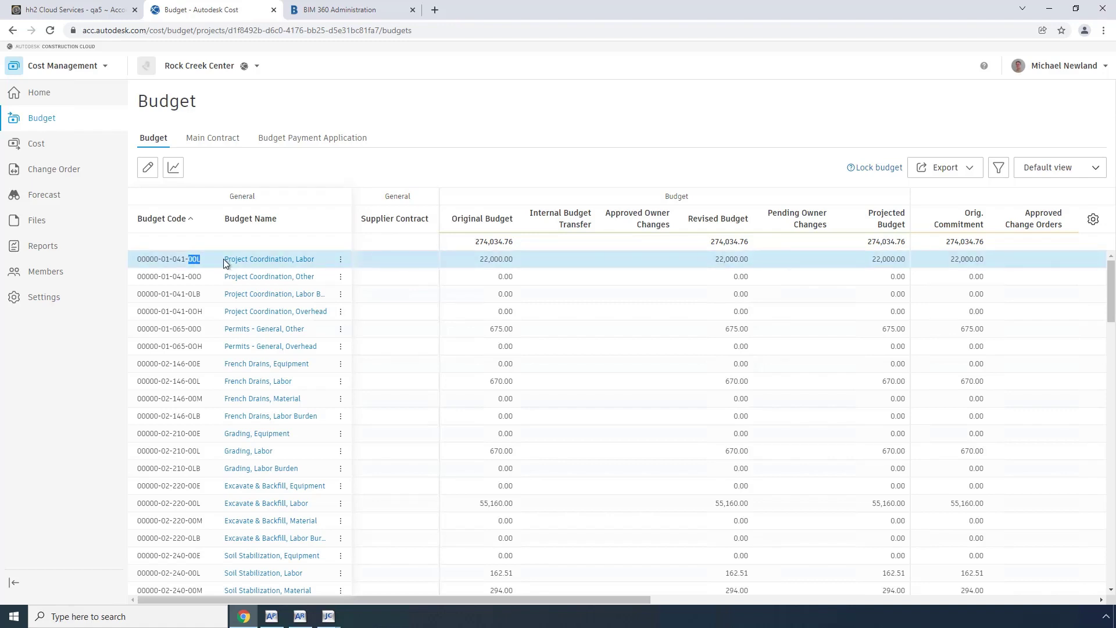
# Expand the budget code segments under Cost Management's Budget settings.
pyautogui.click(44, 301)
pyautogui.click(207, 143)
pyautogui.click(203, 189)
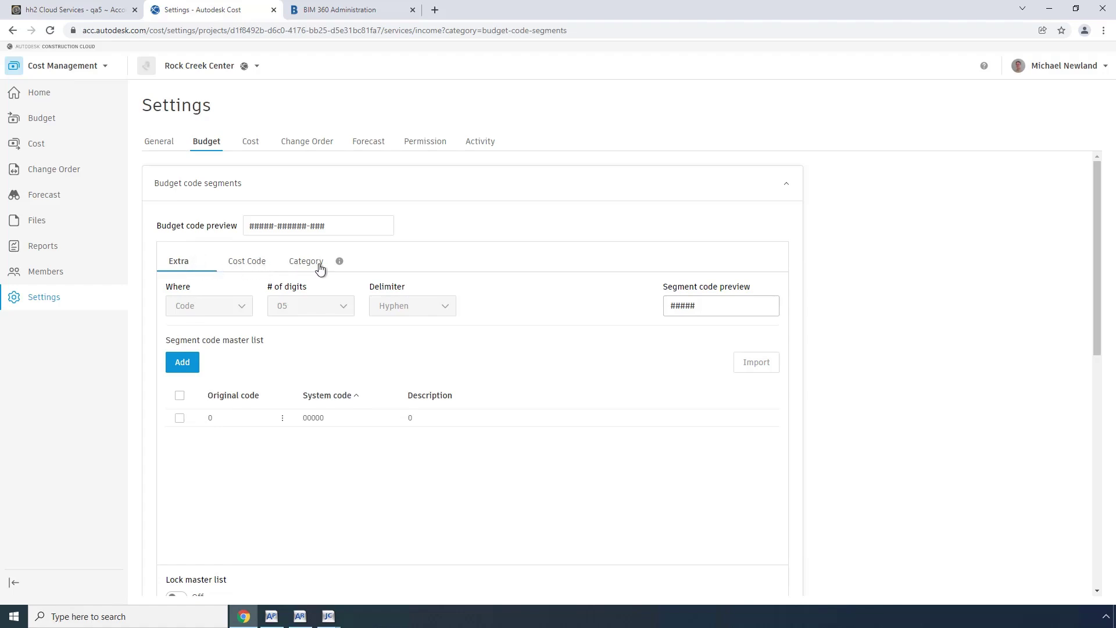
# Check the Cost Code, Category and Extra segment codes, then go back to the Budget list.
pyautogui.click(246, 265)
pyautogui.click(301, 263)
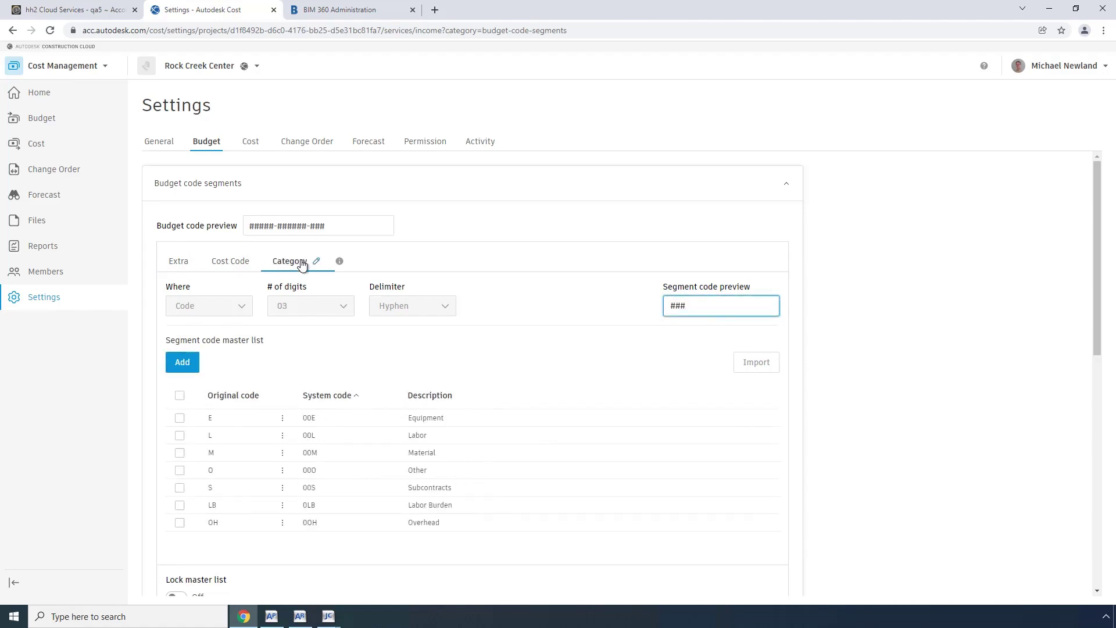
pyautogui.click(187, 268)
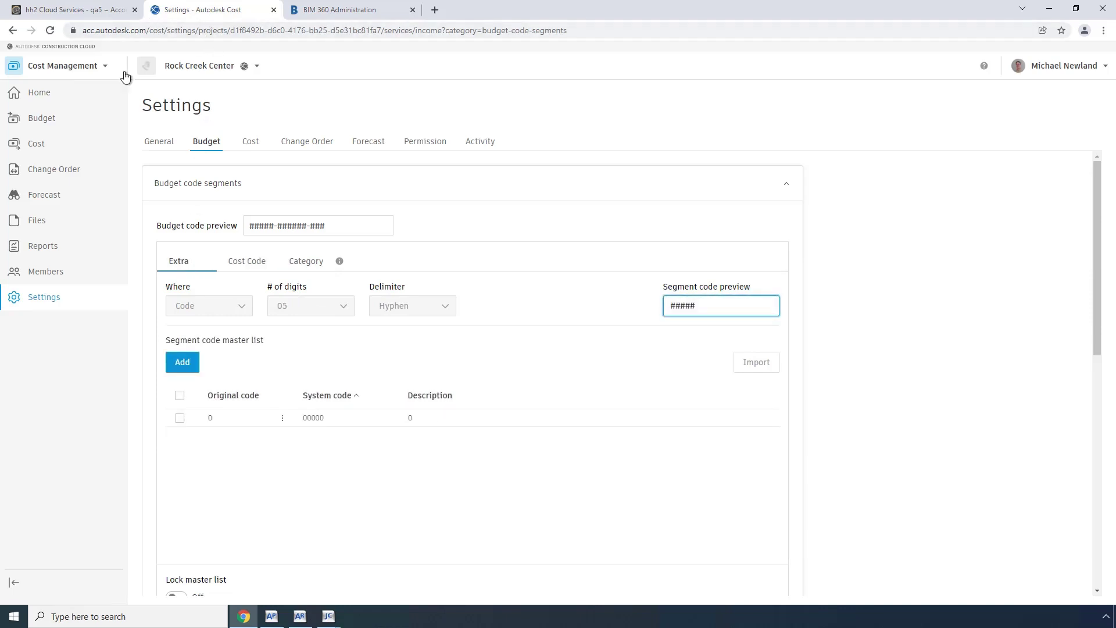
pyautogui.click(39, 119)
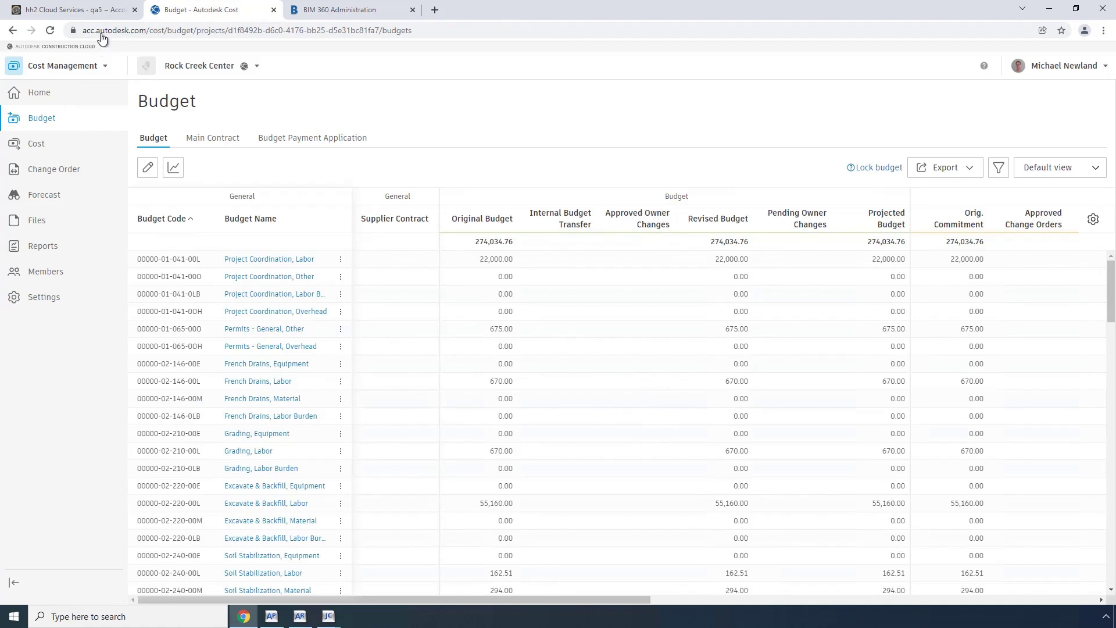
# Review the Outbound/Inbound sync direction for each entity of hh2's Autodesk connection.
pyautogui.click(88, 11)
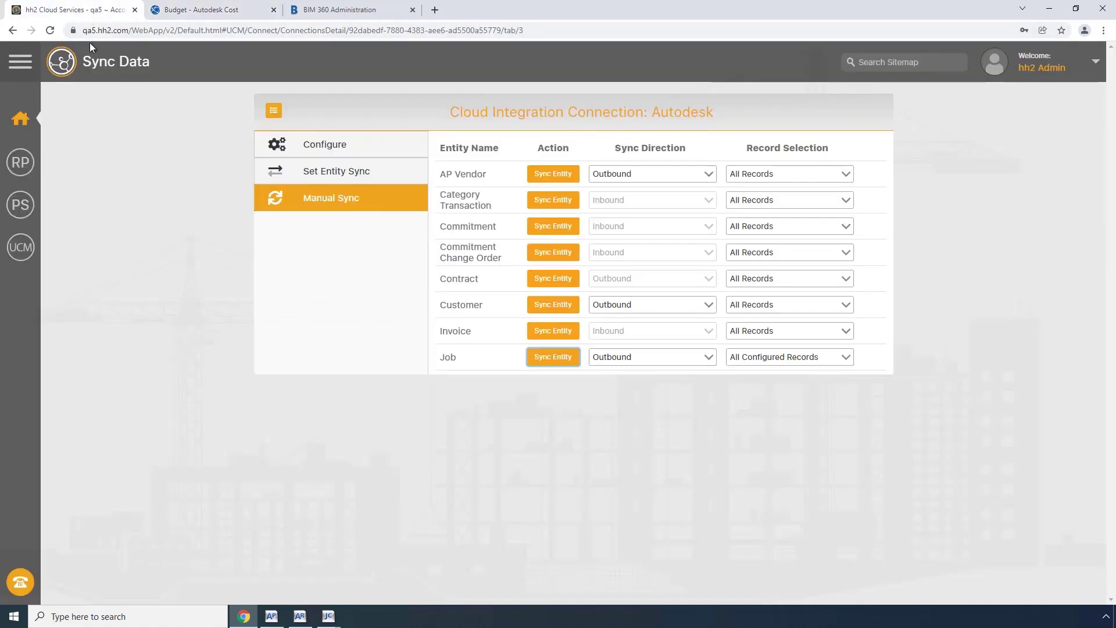
pyautogui.click(324, 179)
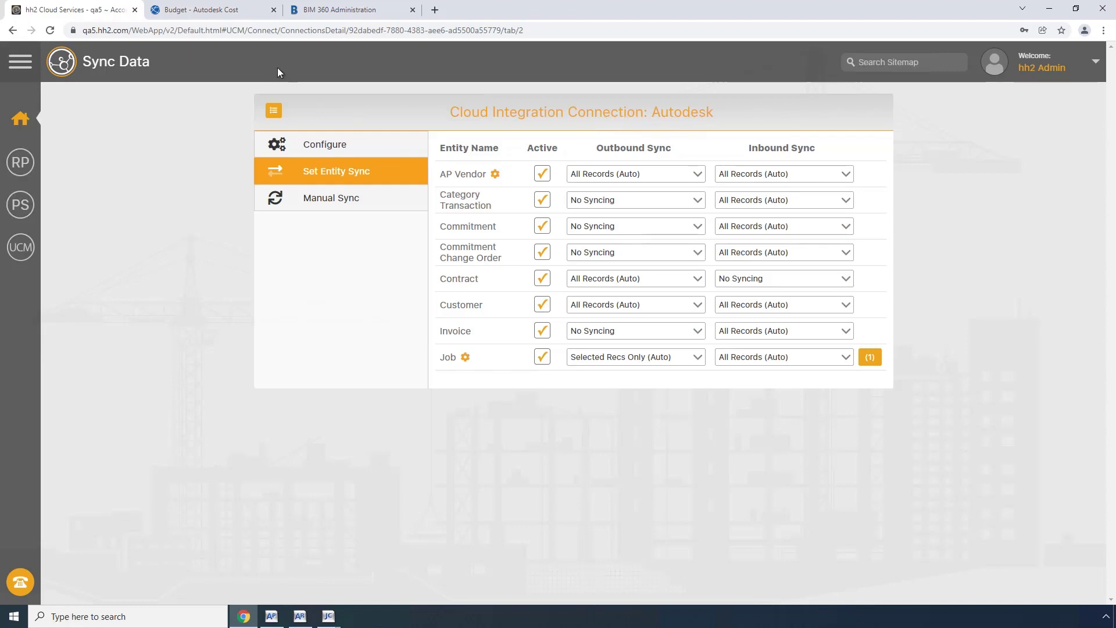
pyautogui.click(197, 10)
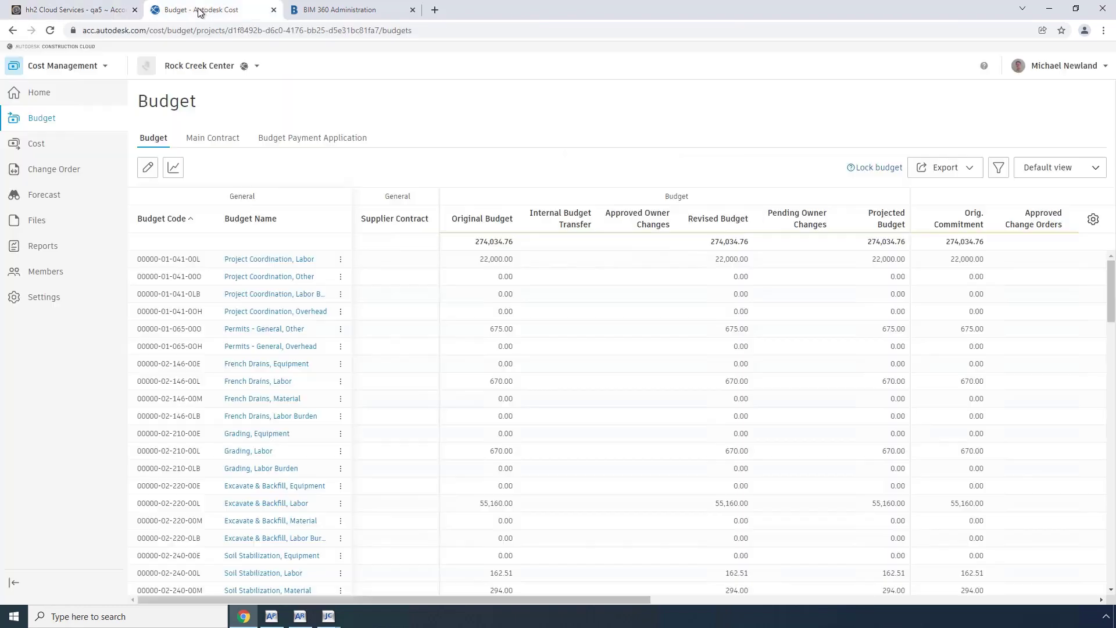
# In the editable budget, select the Steel Windows, Subcontracts line for allocation to a contract.
pyautogui.click(148, 169)
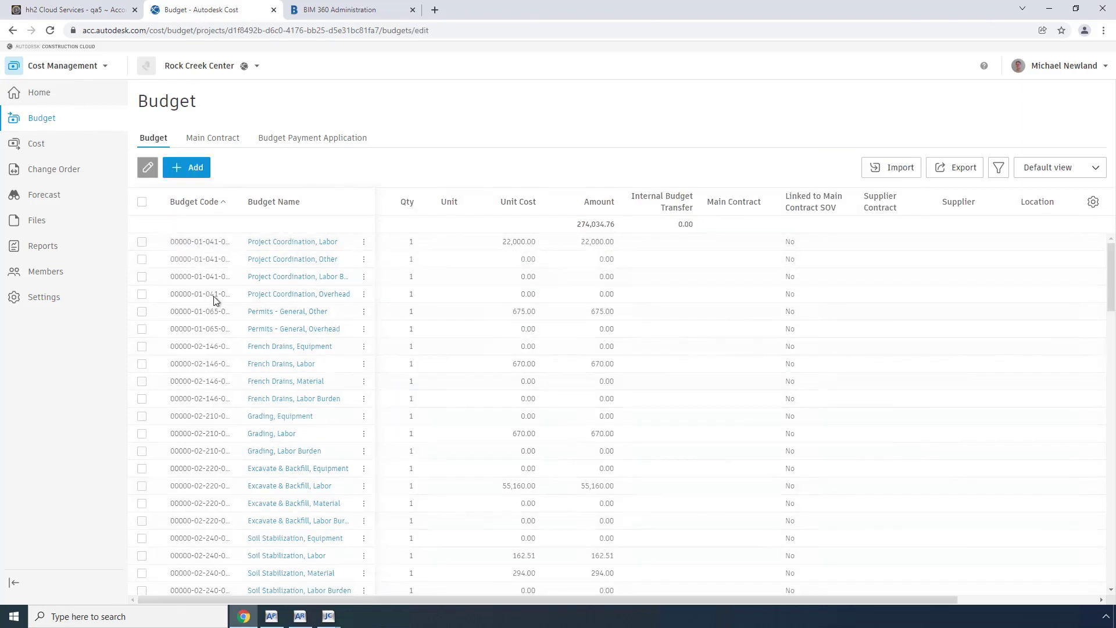
pyautogui.scroll(-12, 251, 391)
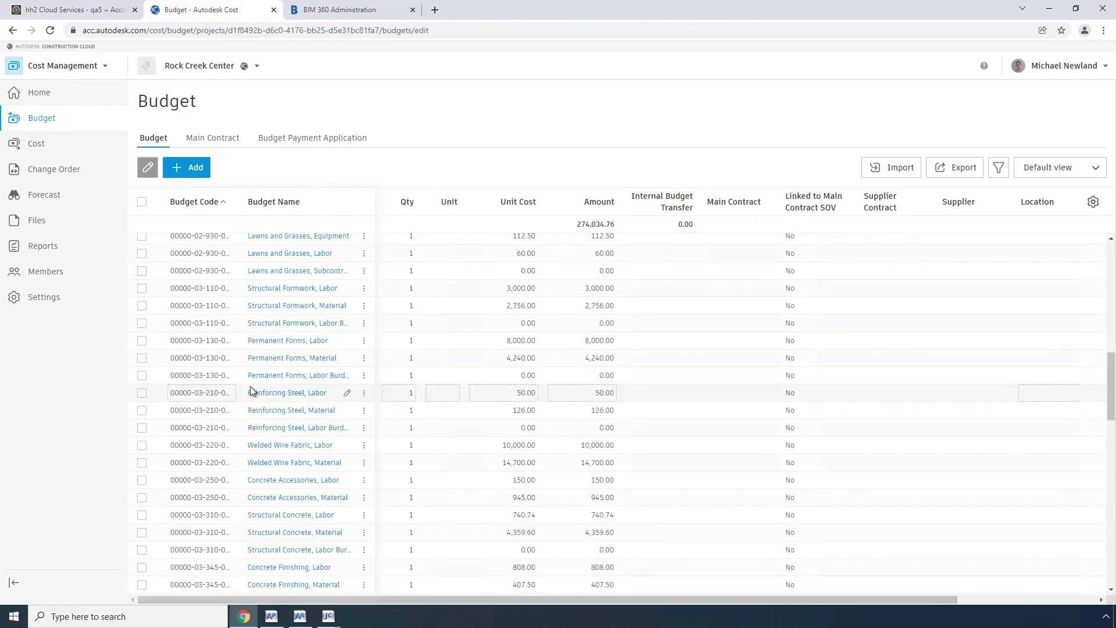
pyautogui.scroll(-6, 251, 396)
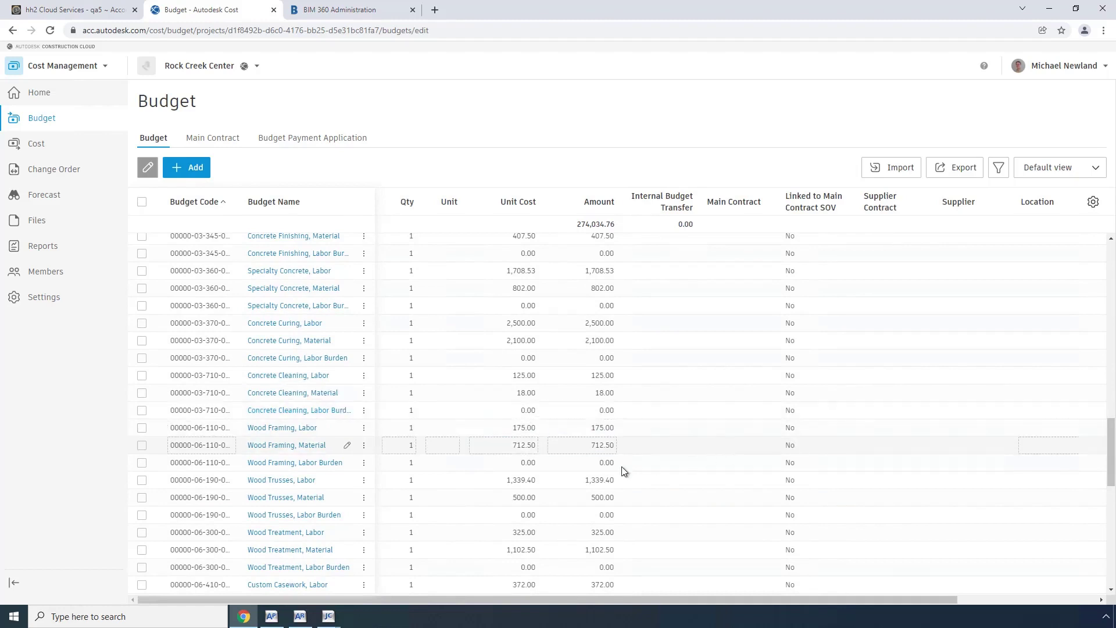
pyautogui.scroll(-7, 620, 471)
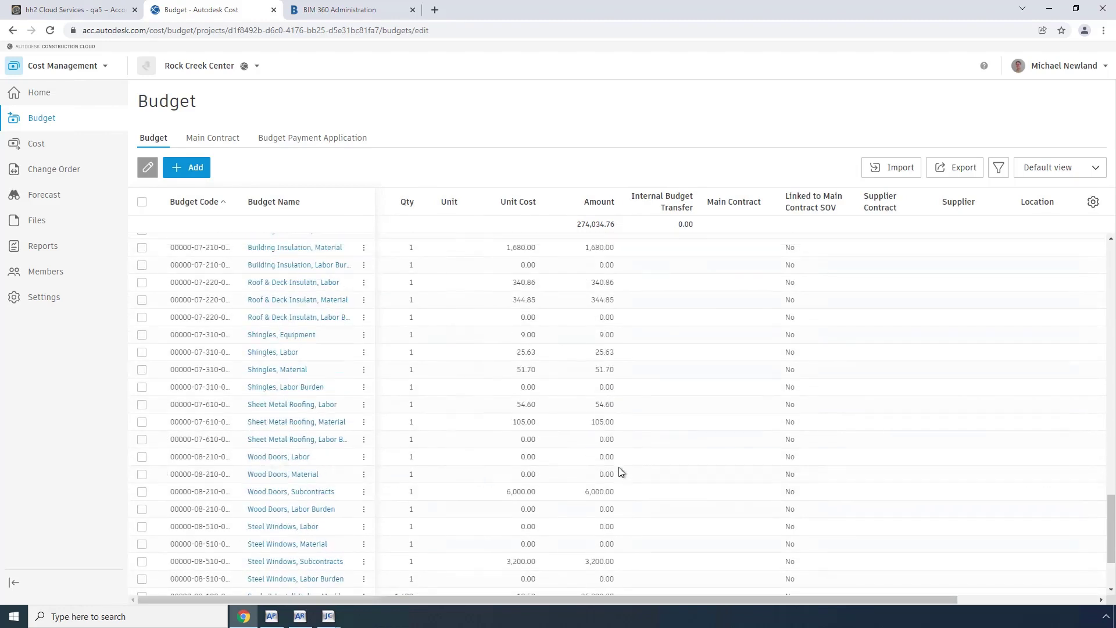
pyautogui.click(142, 561)
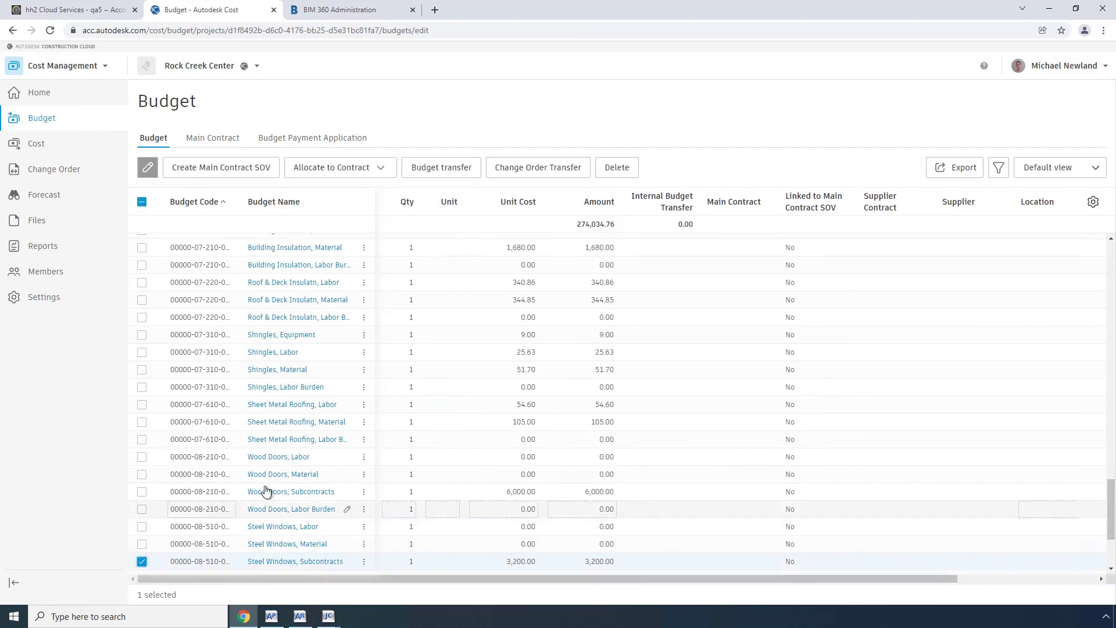
pyautogui.click(372, 167)
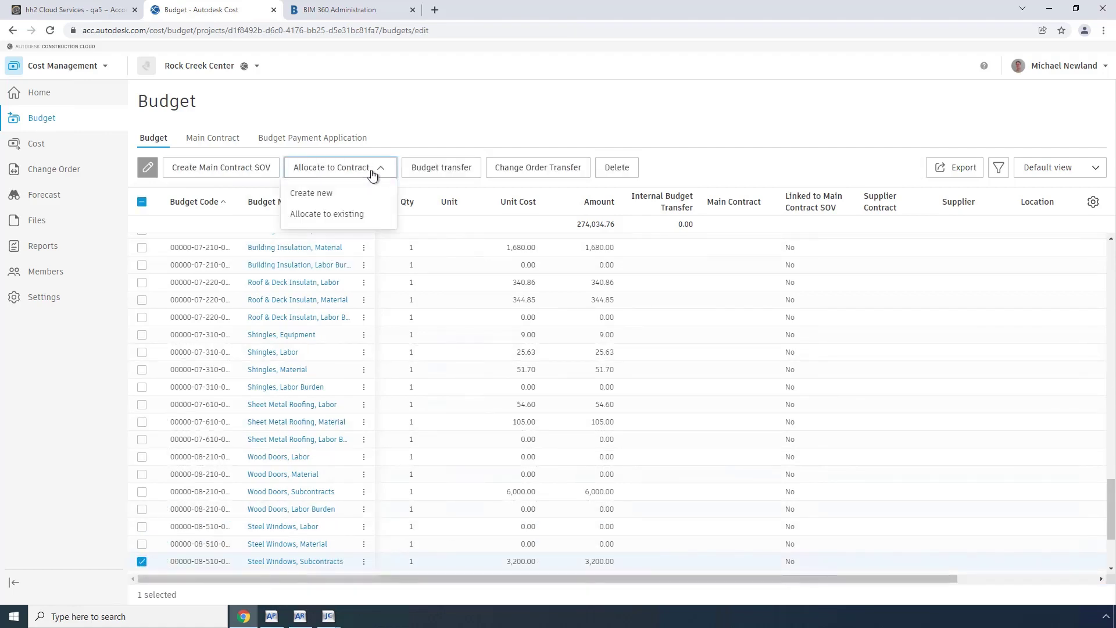
# Create draft contract 22002-001 'Steel Windows' from all selected budgets.
pyautogui.click(311, 198)
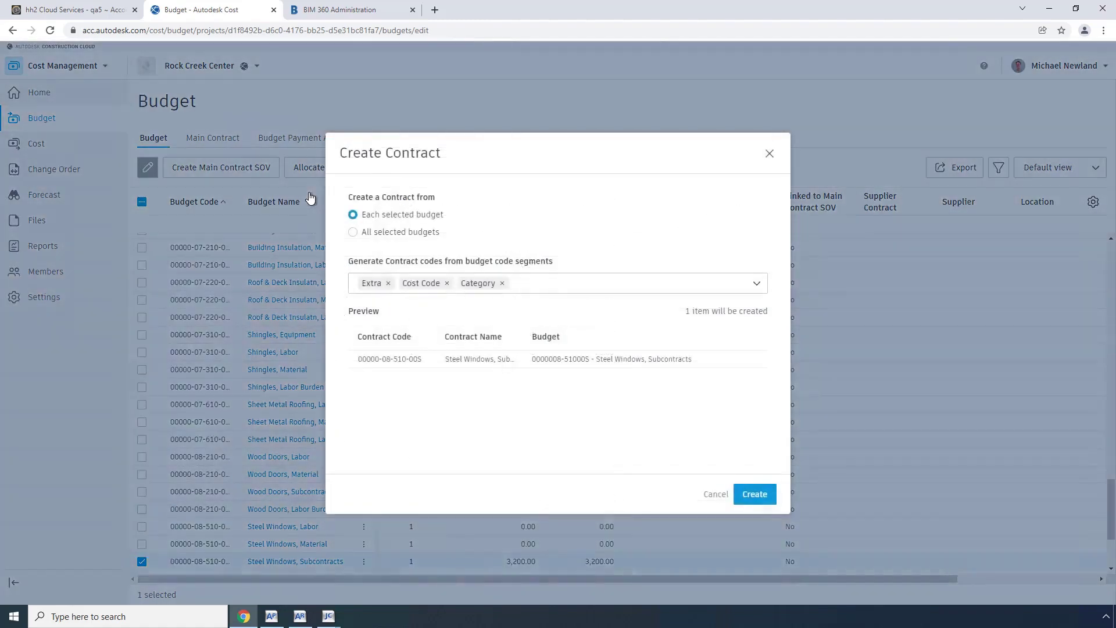
pyautogui.click(353, 232)
pyautogui.click(373, 336)
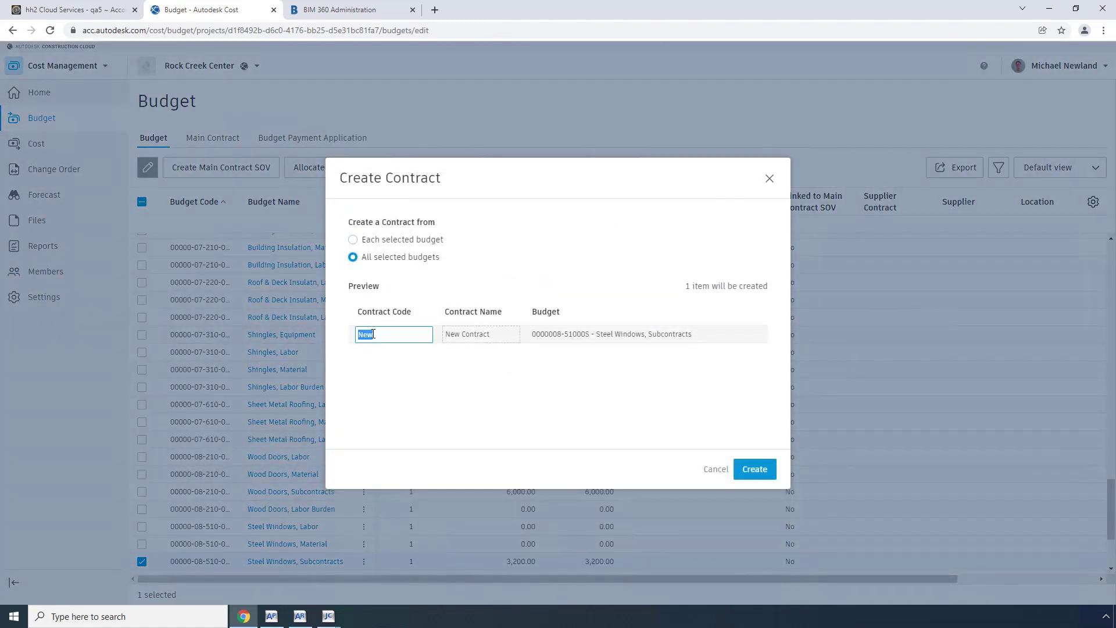
pyautogui.write('22002-001')
pyautogui.press('Tab')
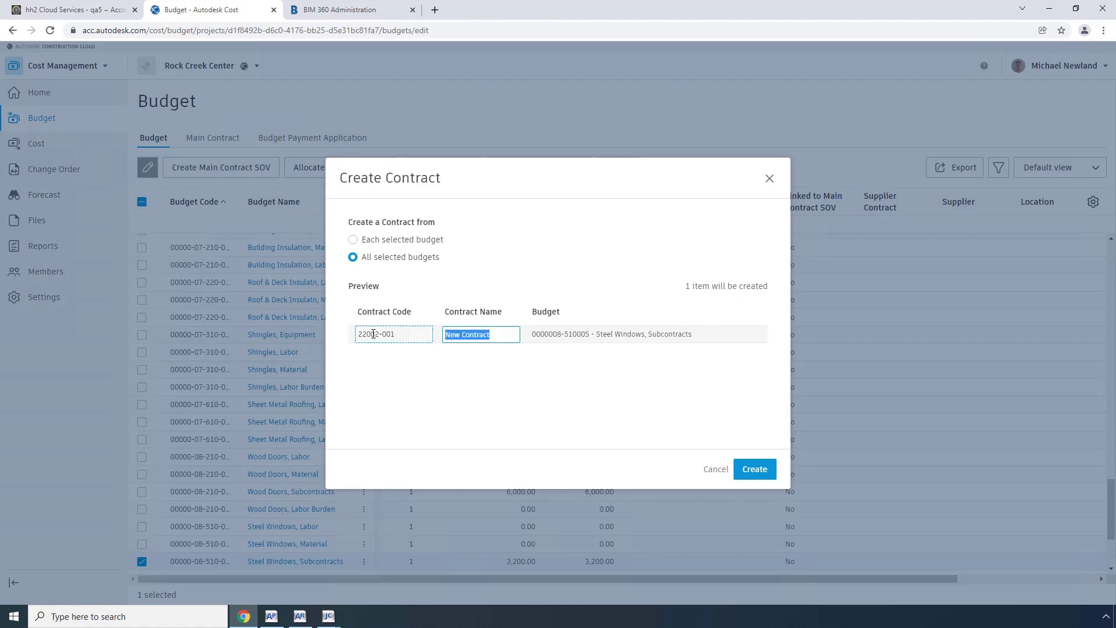
pyautogui.write('Steel Windows')
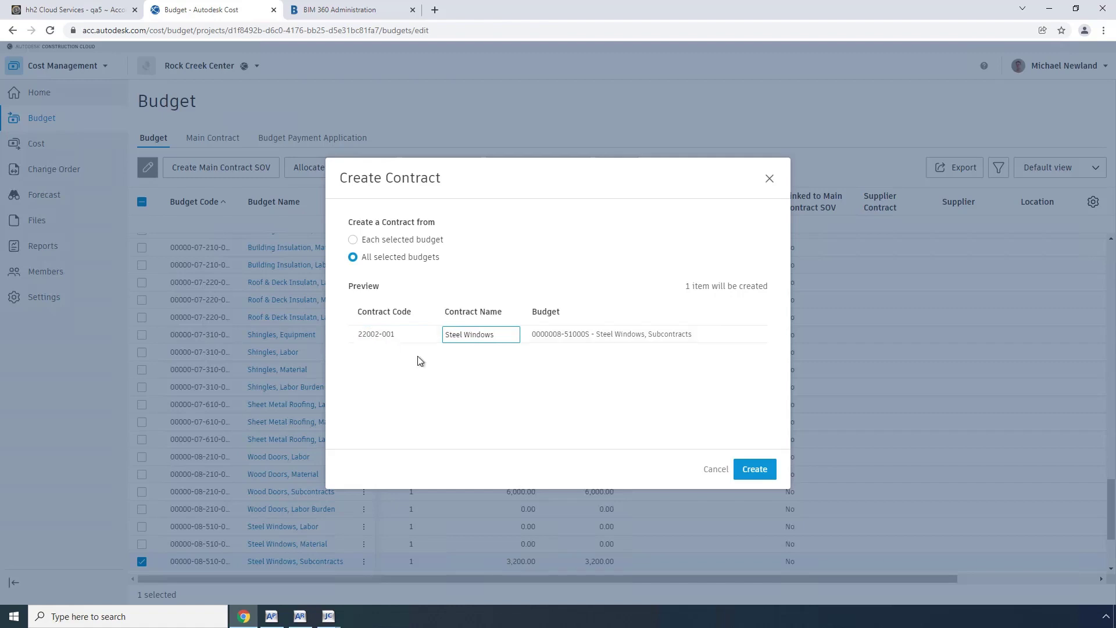
pyautogui.click(750, 473)
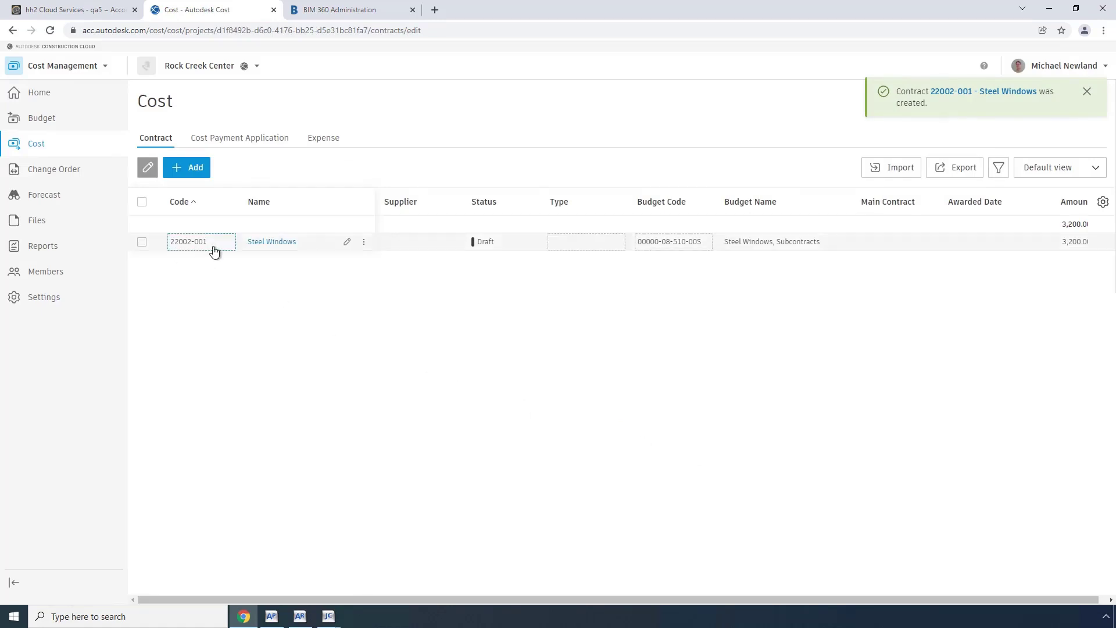
# Set contract 22002-001's type to Subcontract with B1 Builders as the supplier.
pyautogui.click(274, 244)
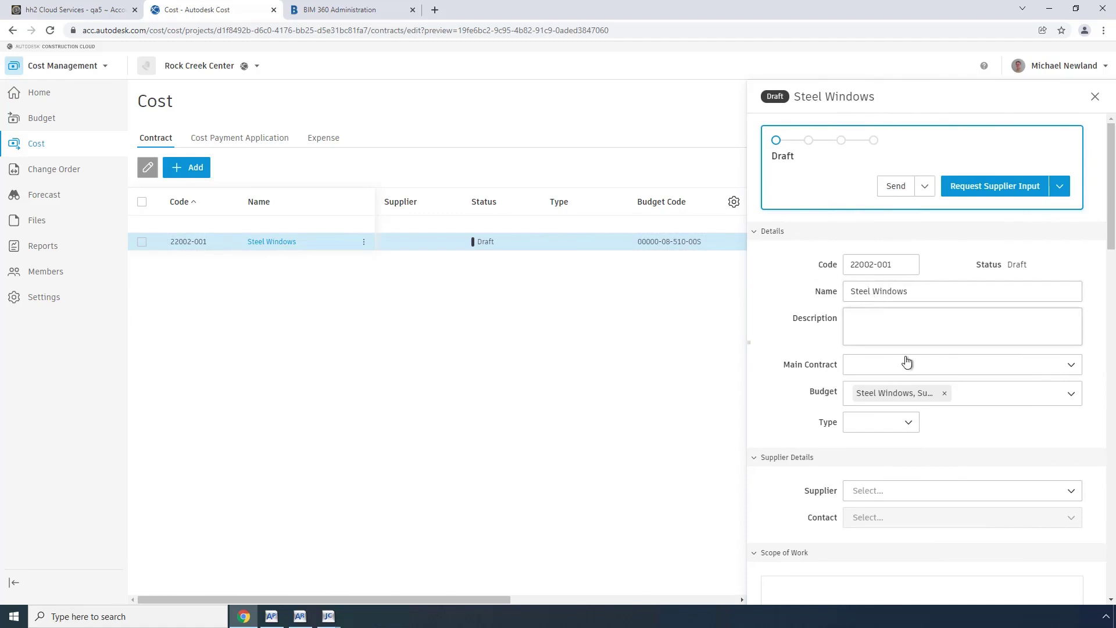
pyautogui.click(908, 424)
pyautogui.click(874, 511)
pyautogui.click(1071, 495)
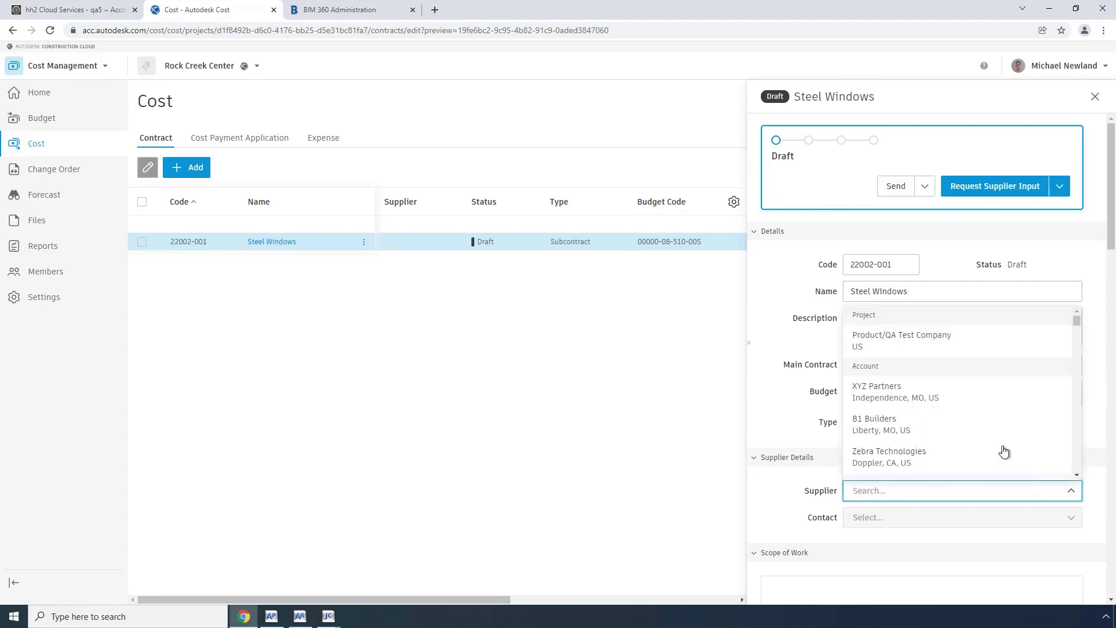
pyautogui.click(907, 429)
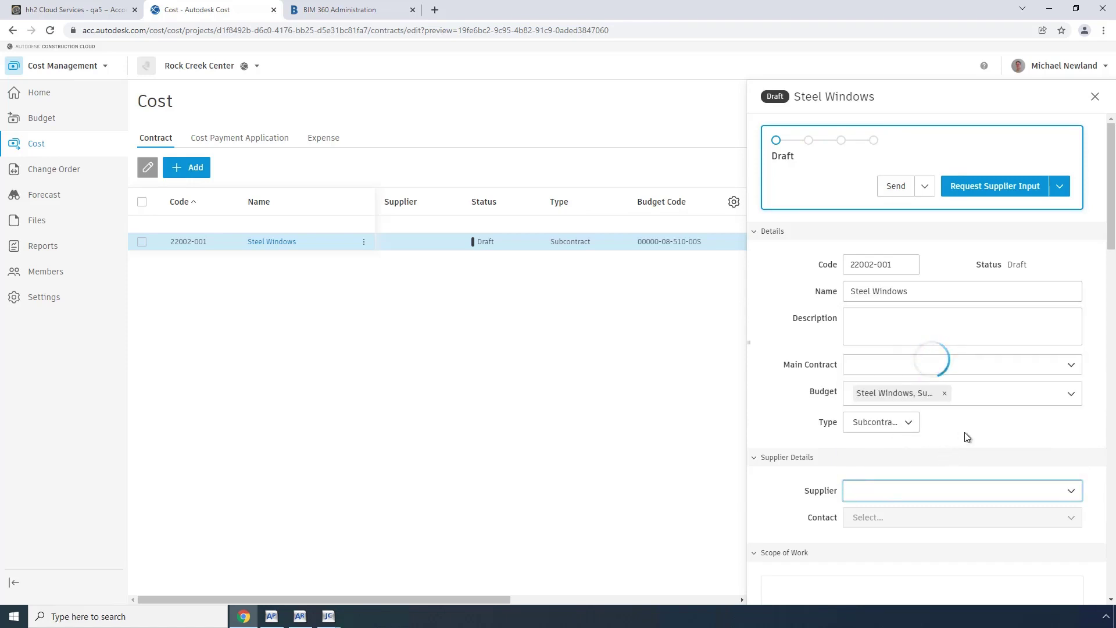
pyautogui.click(1068, 518)
# Save a new B1 Builders contact with first name, last name and e-mail, and assign them to the contract.
pyautogui.click(873, 562)
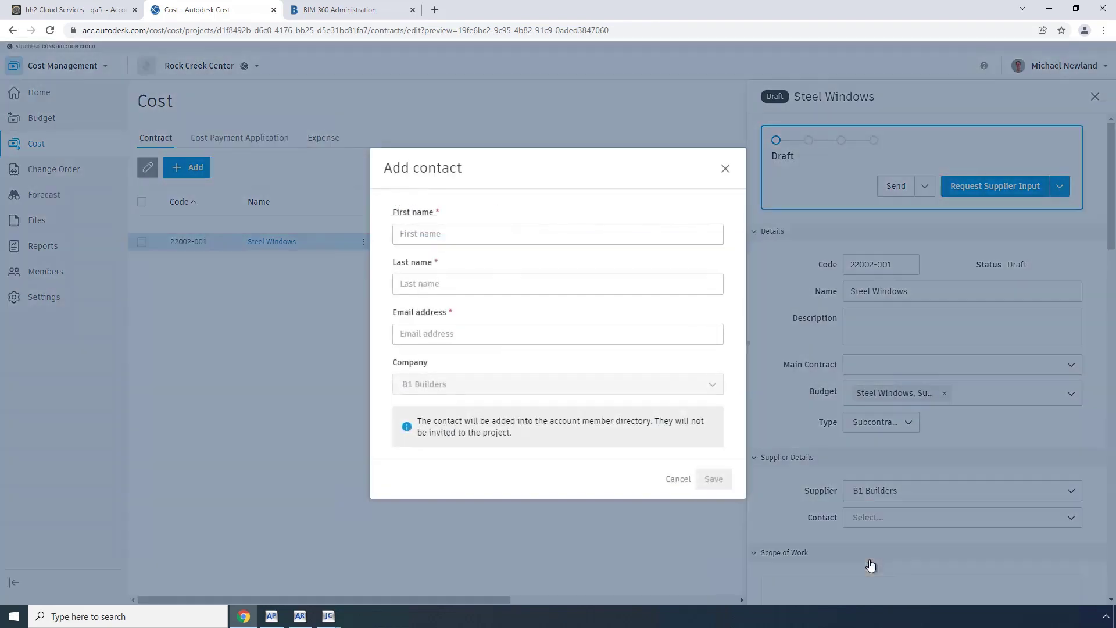
pyautogui.click(446, 233)
pyautogui.write('John')
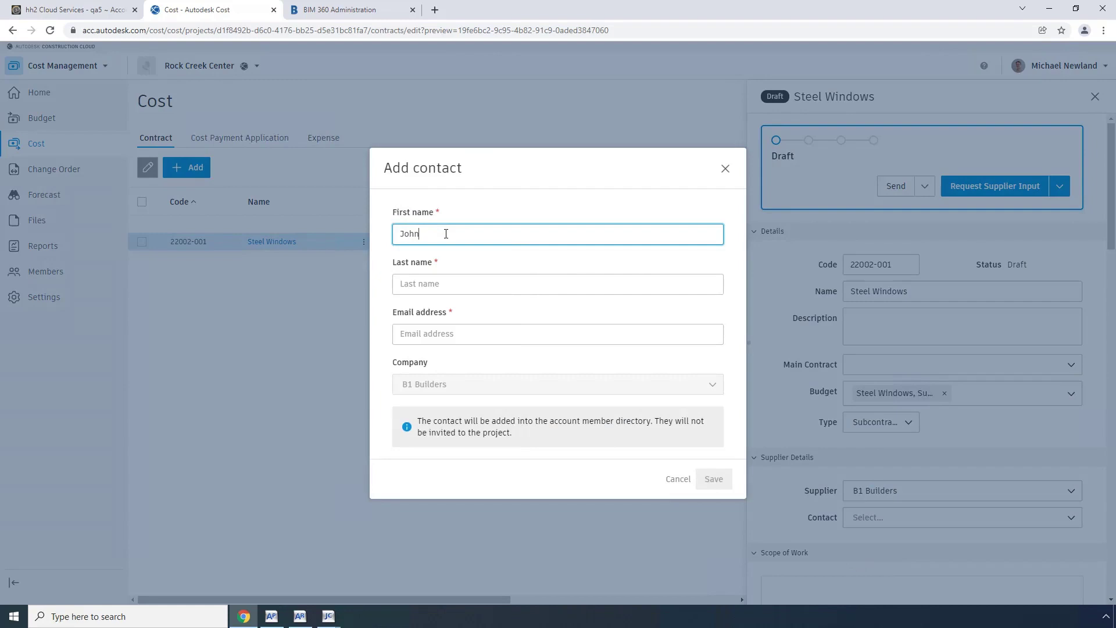
pyautogui.press('Tab')
pyautogui.write('Smith')
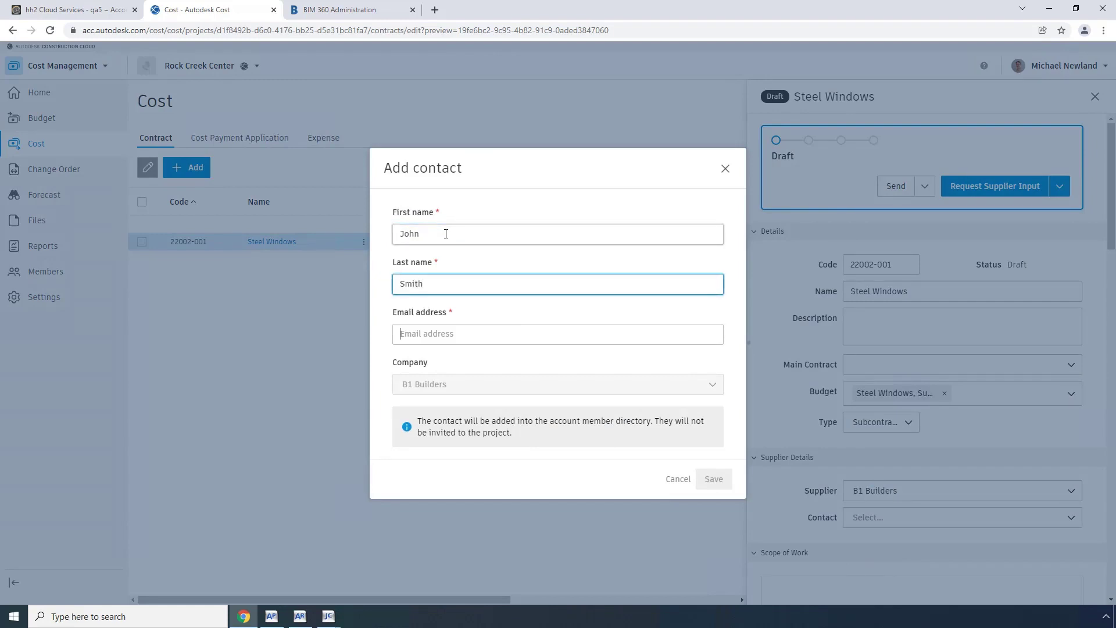
pyautogui.press('Tab')
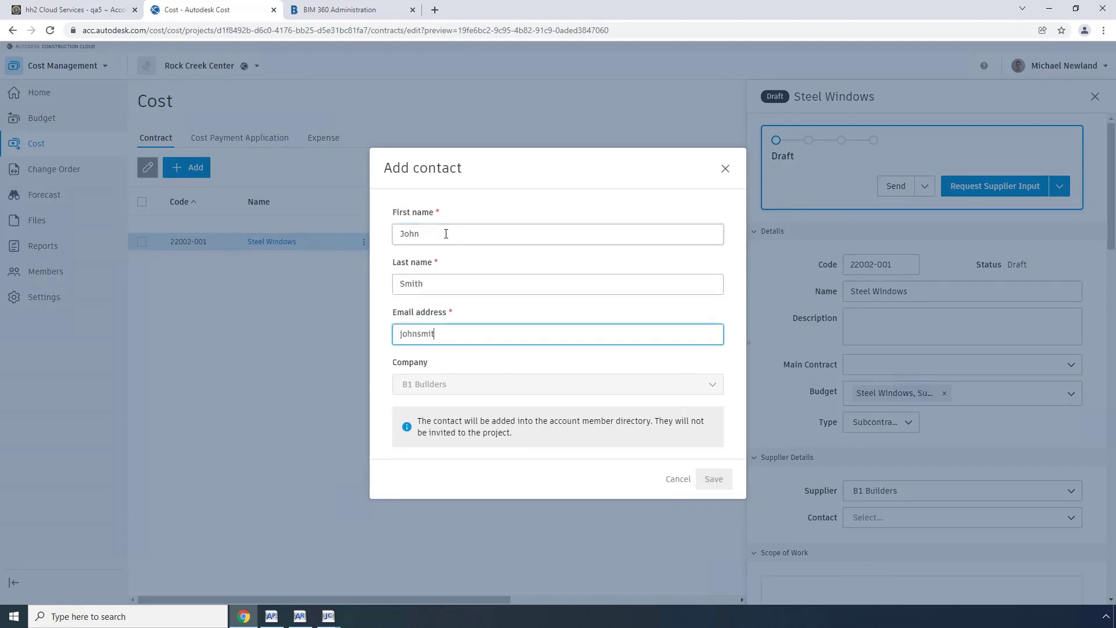
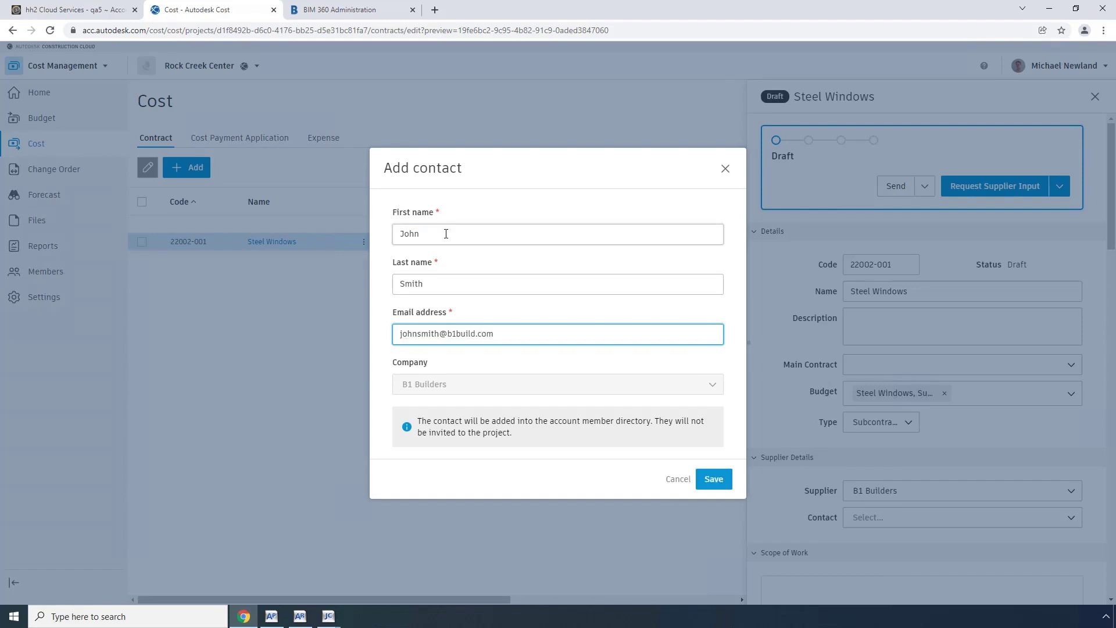
pyautogui.click(718, 489)
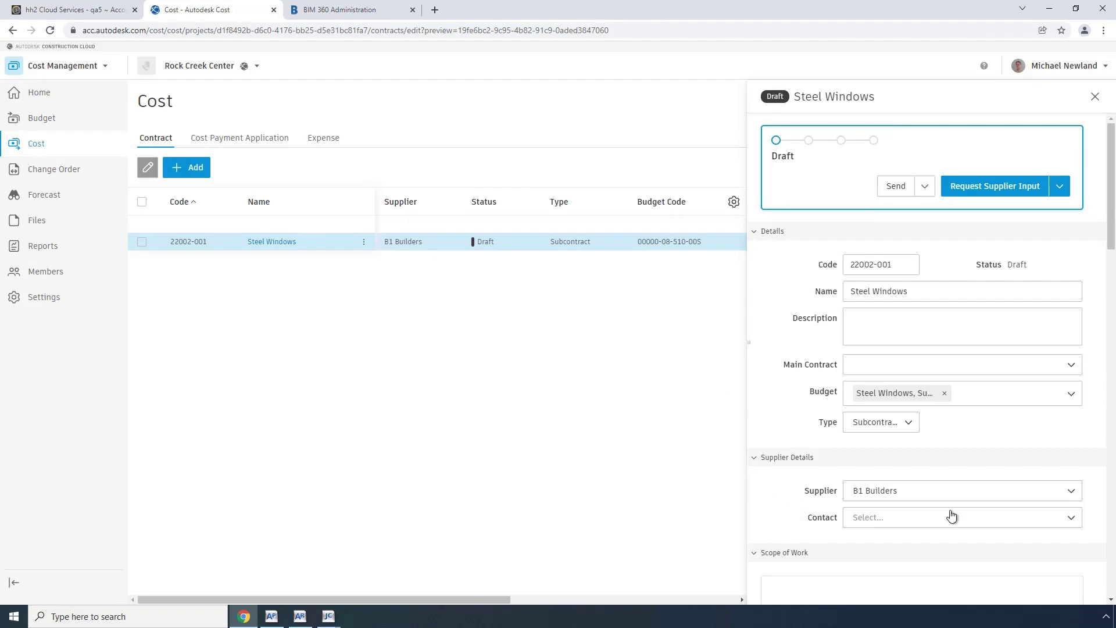
pyautogui.click(1071, 523)
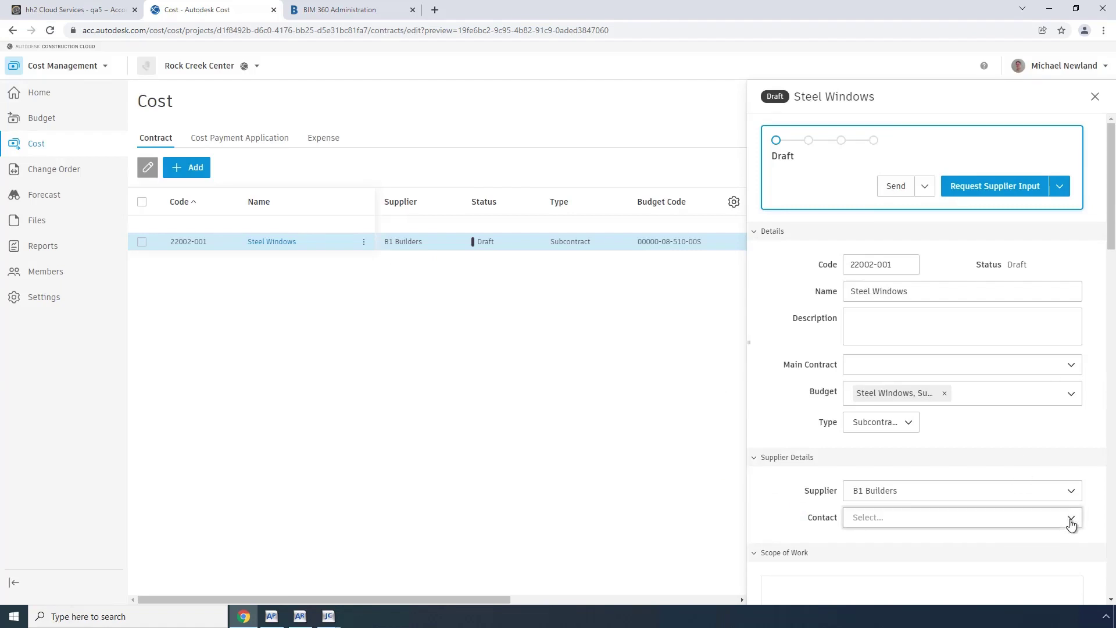
pyautogui.click(912, 469)
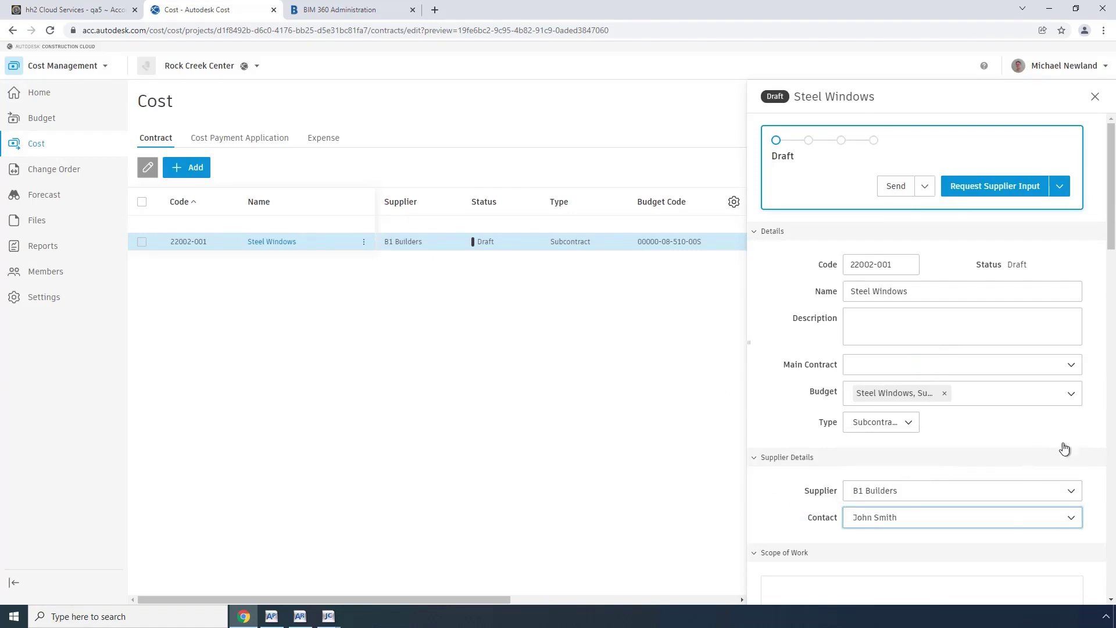
pyautogui.moveTo(1111, 241); pyautogui.dragTo(1107, 342)
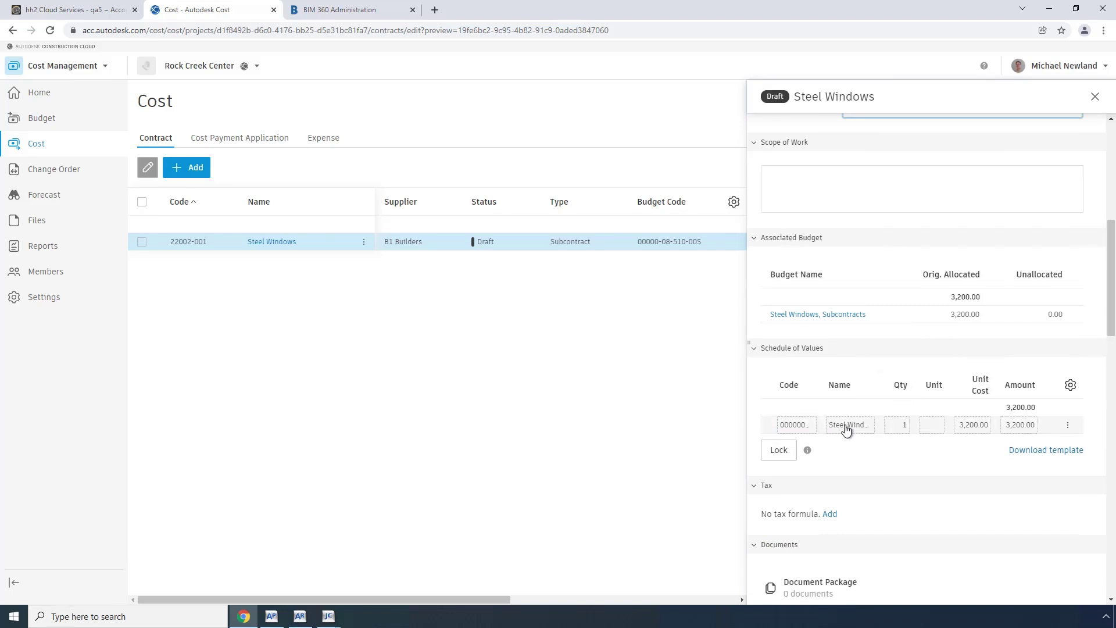
pyautogui.click(898, 424)
pyautogui.click(830, 428)
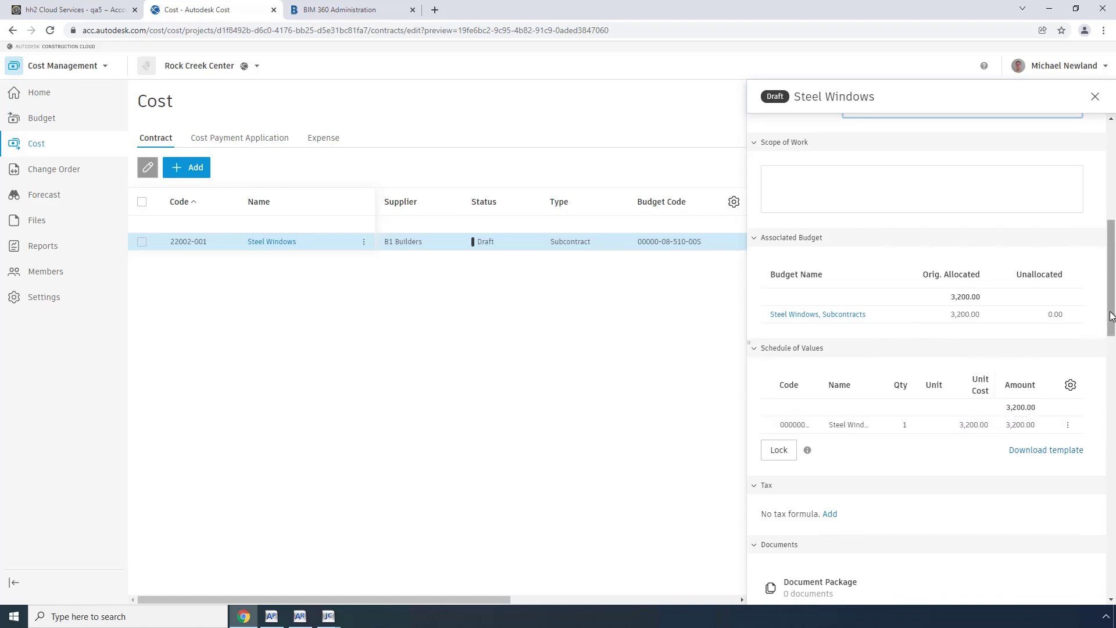
pyautogui.moveTo(1110, 313); pyautogui.dragTo(1114, 203)
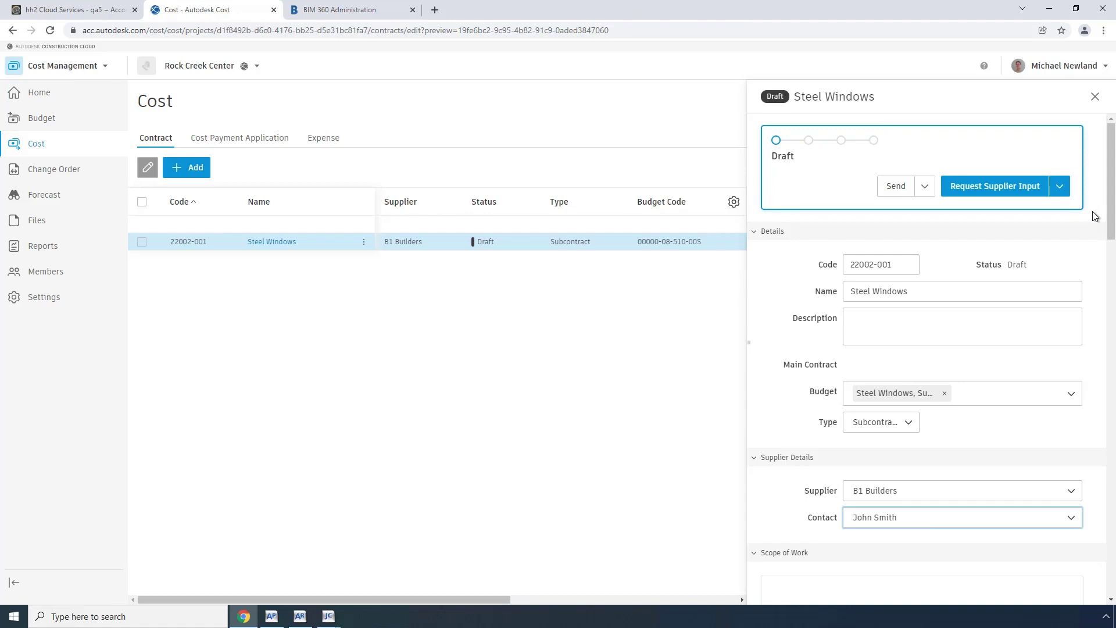
# Send Steel Windows contract 22002-001 and mark it Executed.
pyautogui.click(924, 187)
pyautogui.click(907, 216)
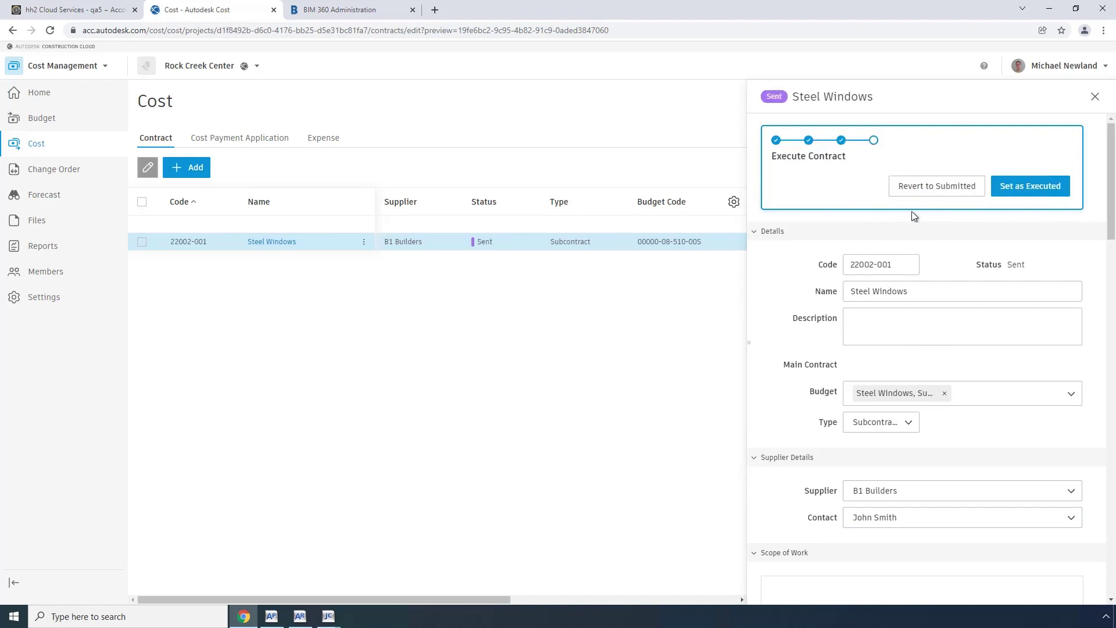
pyautogui.click(1030, 187)
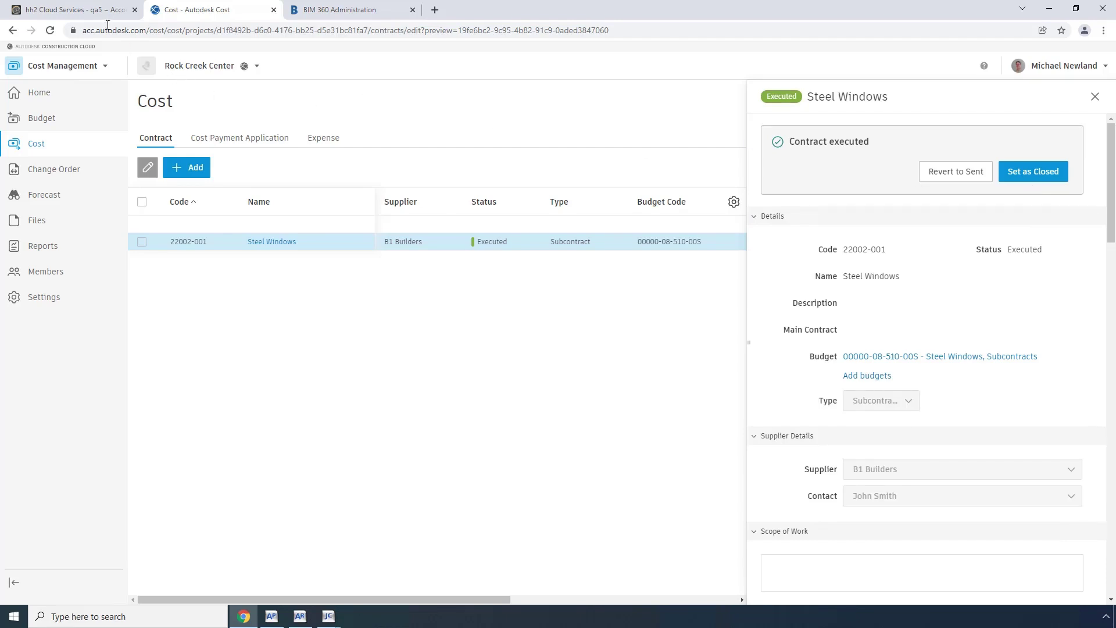
pyautogui.click(96, 10)
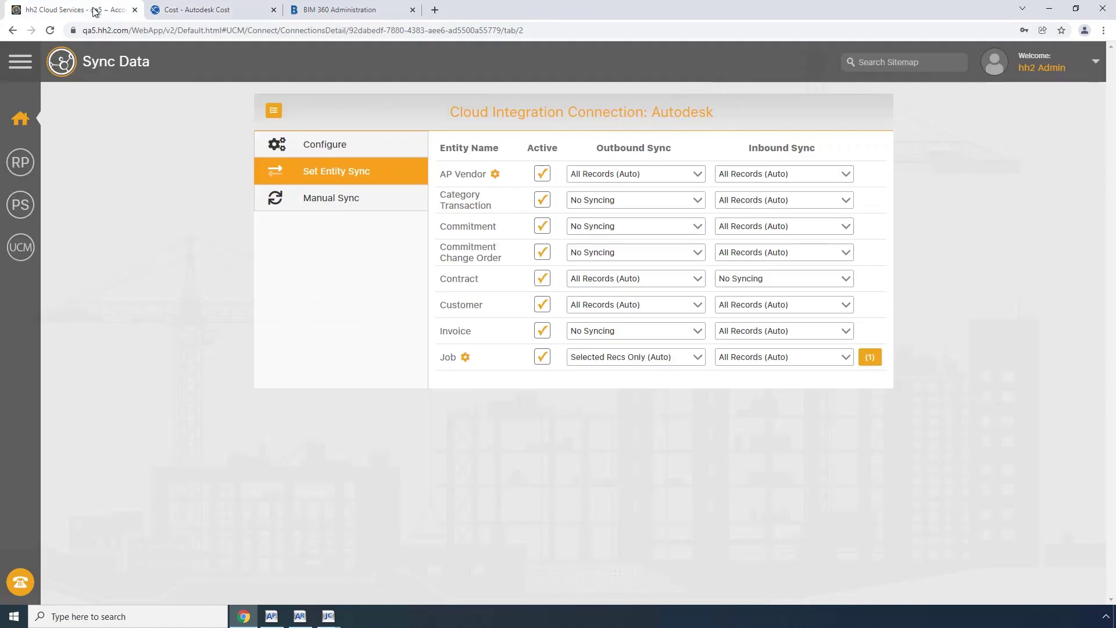
# Keep the Autodesk connection's polling frequency at 1 Hour and view the Manual Sync entity list.
pyautogui.click(329, 150)
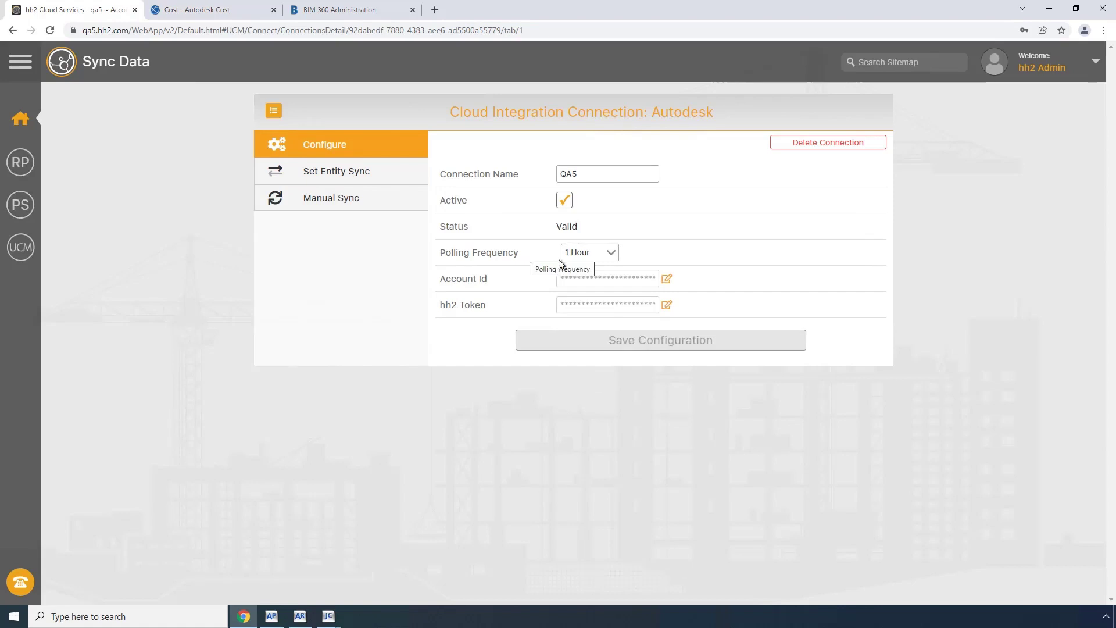
pyautogui.click(611, 254)
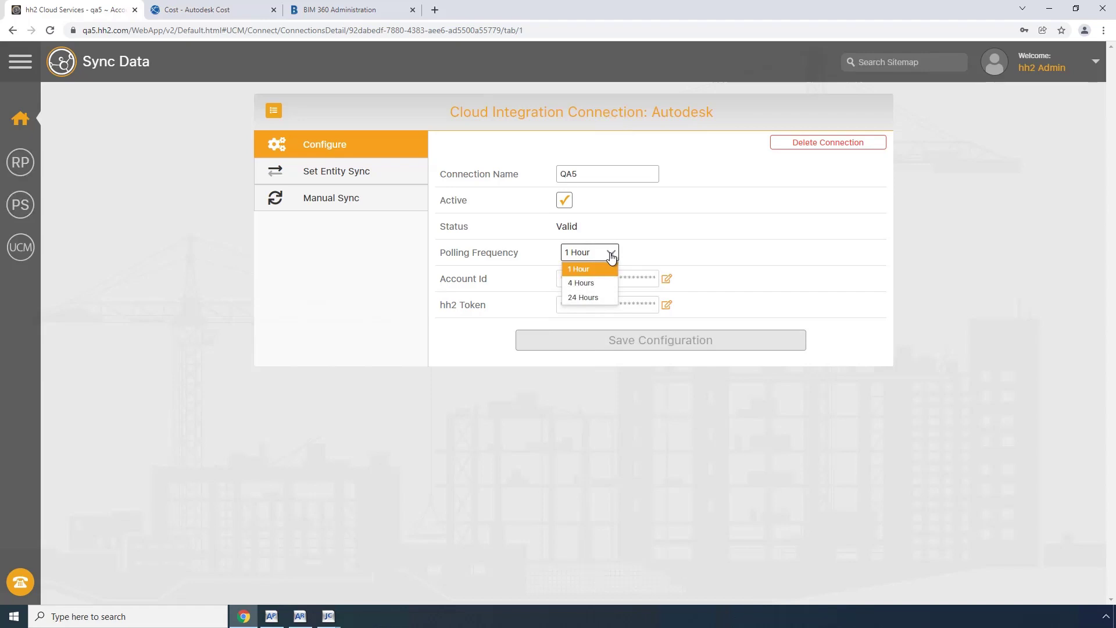
pyautogui.click(612, 256)
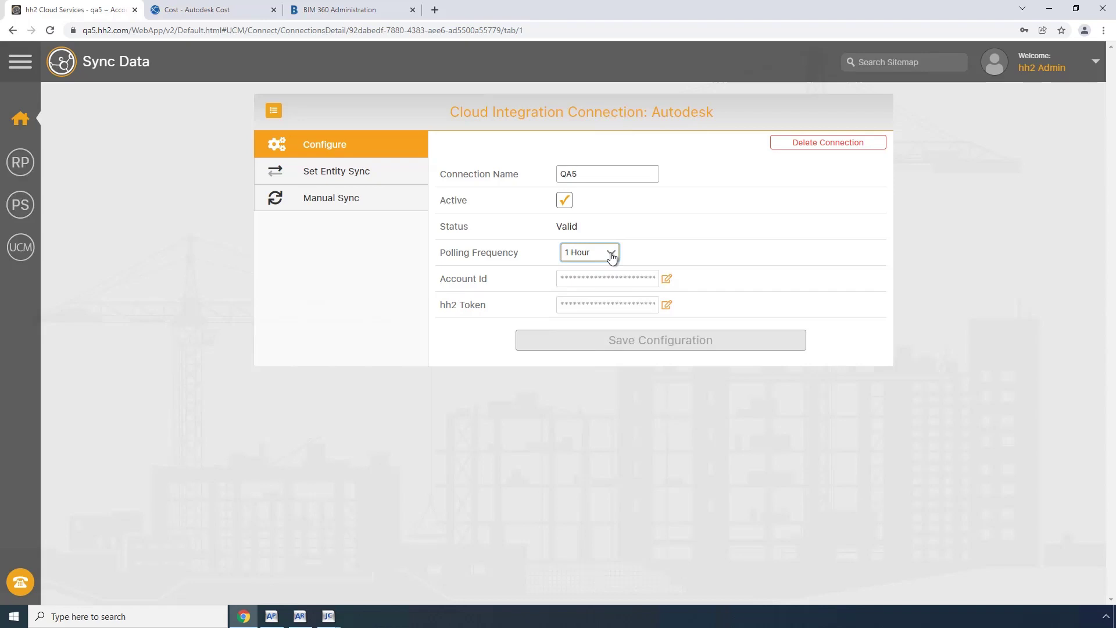
pyautogui.click(340, 200)
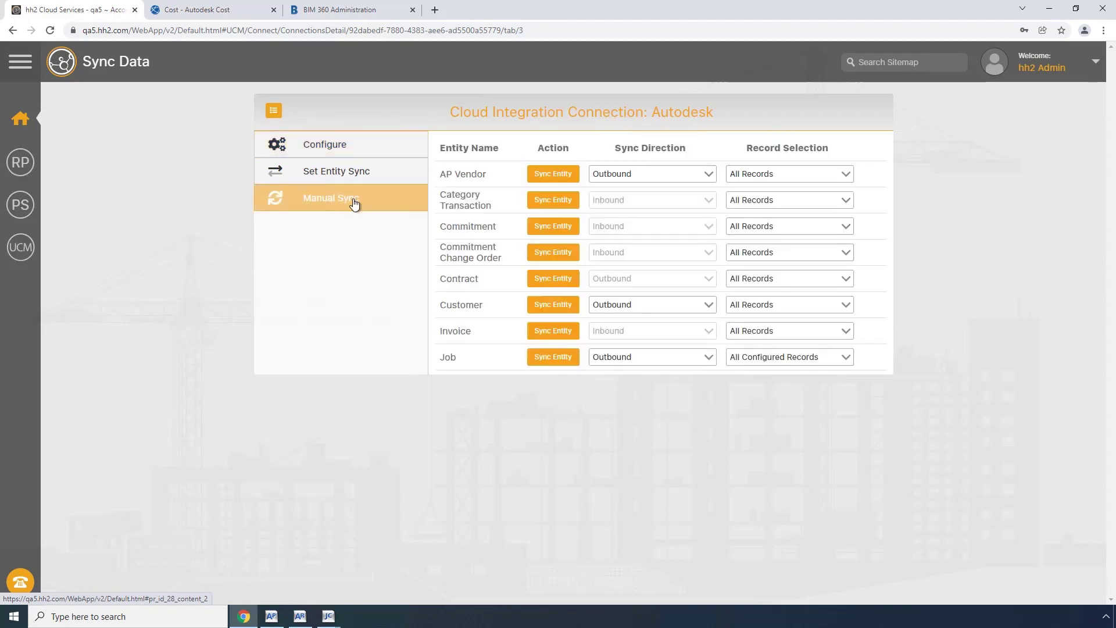
# Run a manual inbound sync of Commitment records, then bring up Sage 300 Job Cost.
pyautogui.click(555, 229)
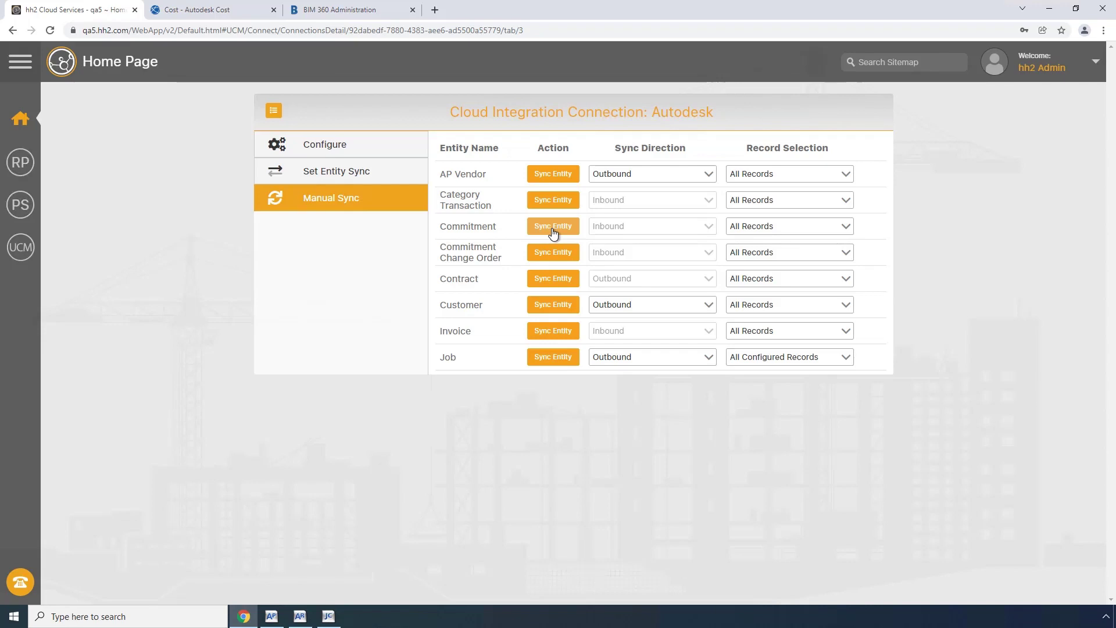
pyautogui.click(328, 618)
# Check commitment 22002-001 Steel Windows shows a 3,200.00 subcontract line, then cancel it unsaved.
pyautogui.click(102, 21)
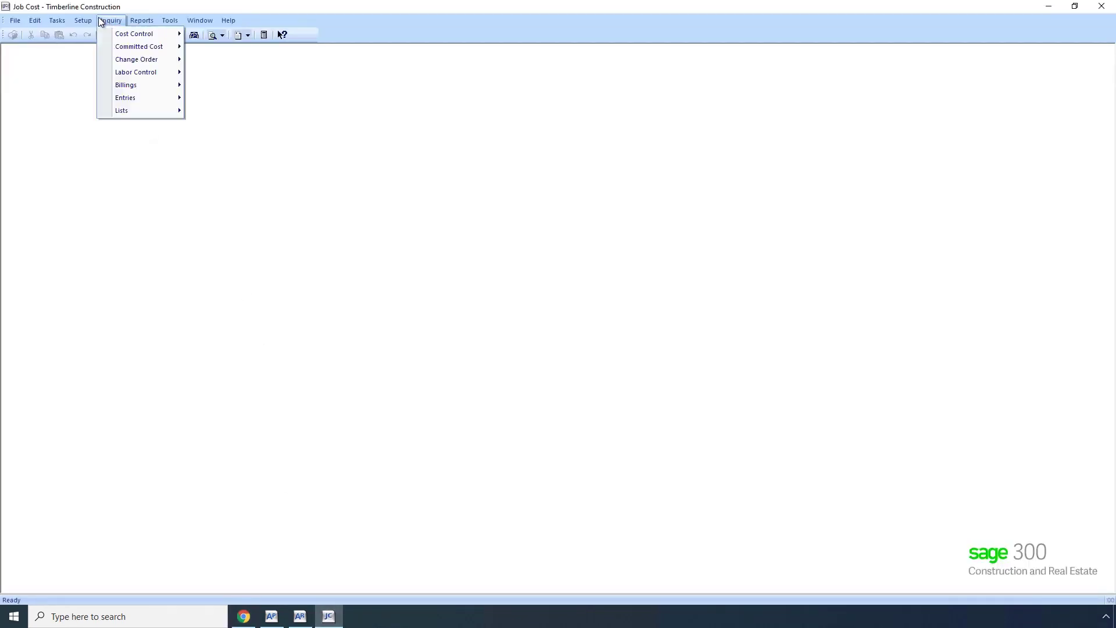
pyautogui.click(57, 21)
pyautogui.click(80, 108)
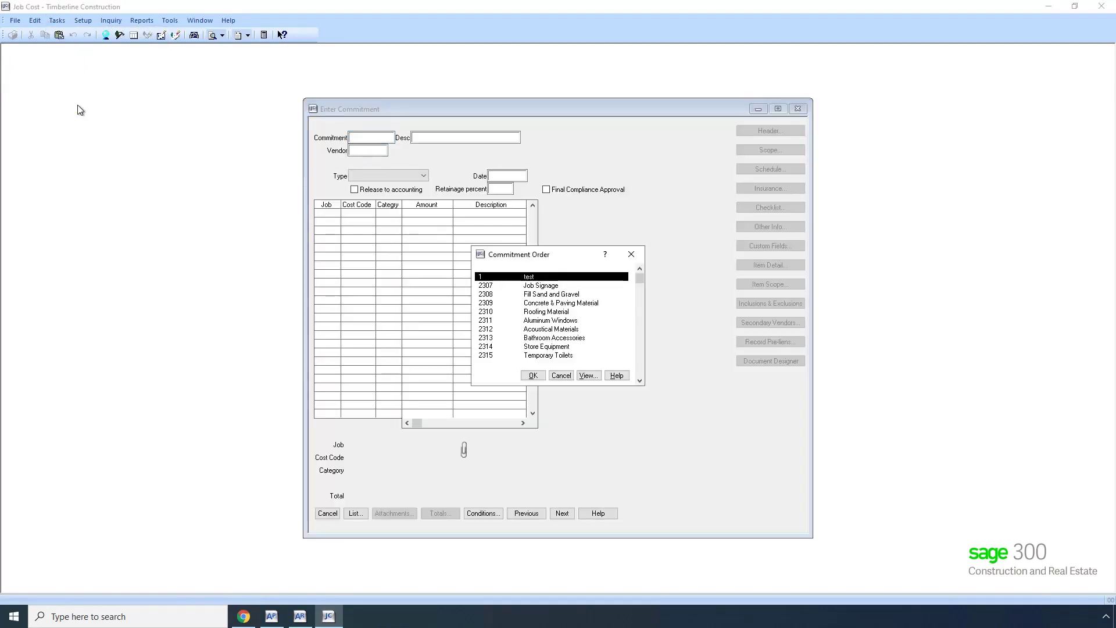
pyautogui.press('End')
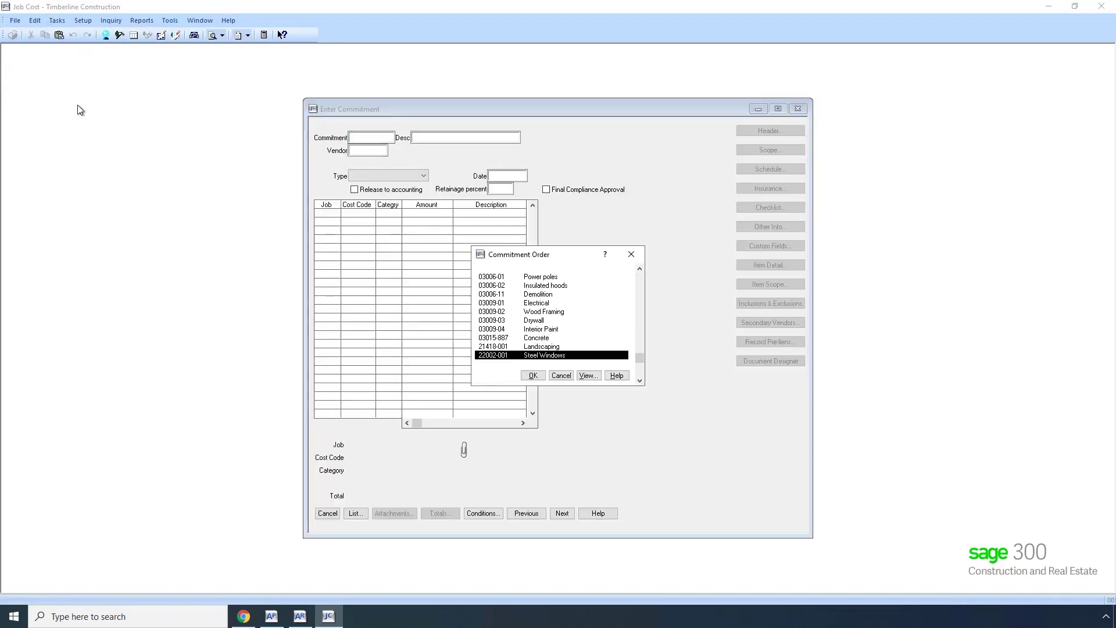
pyautogui.press('Return')
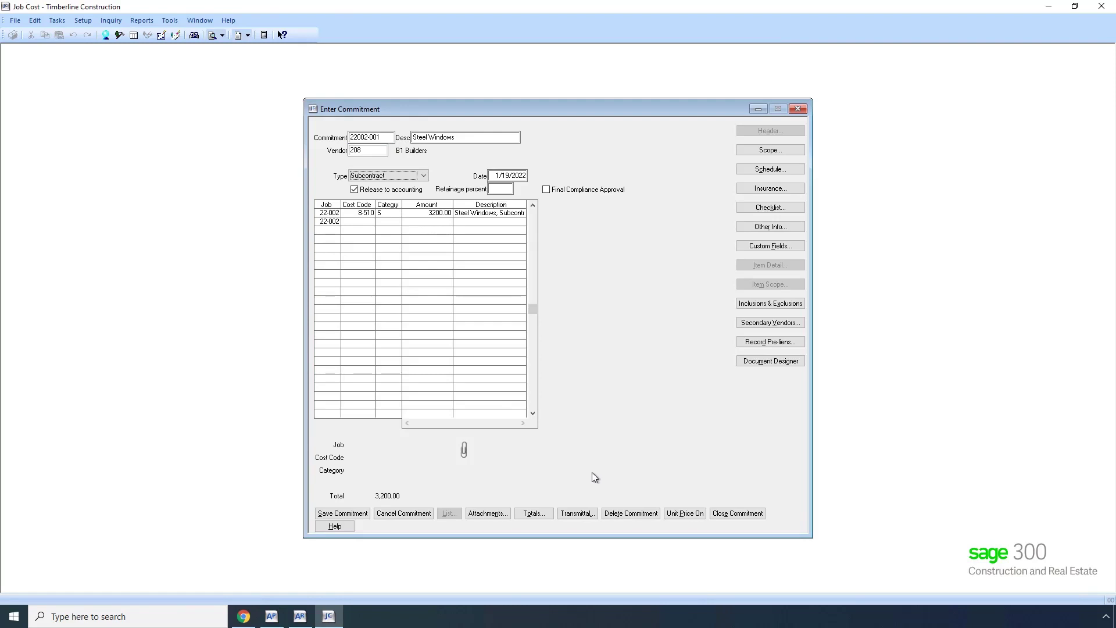
pyautogui.click(417, 514)
pyautogui.click(332, 515)
# Create potential change order 0001 'Change #1' with scope set to In.
pyautogui.click(244, 616)
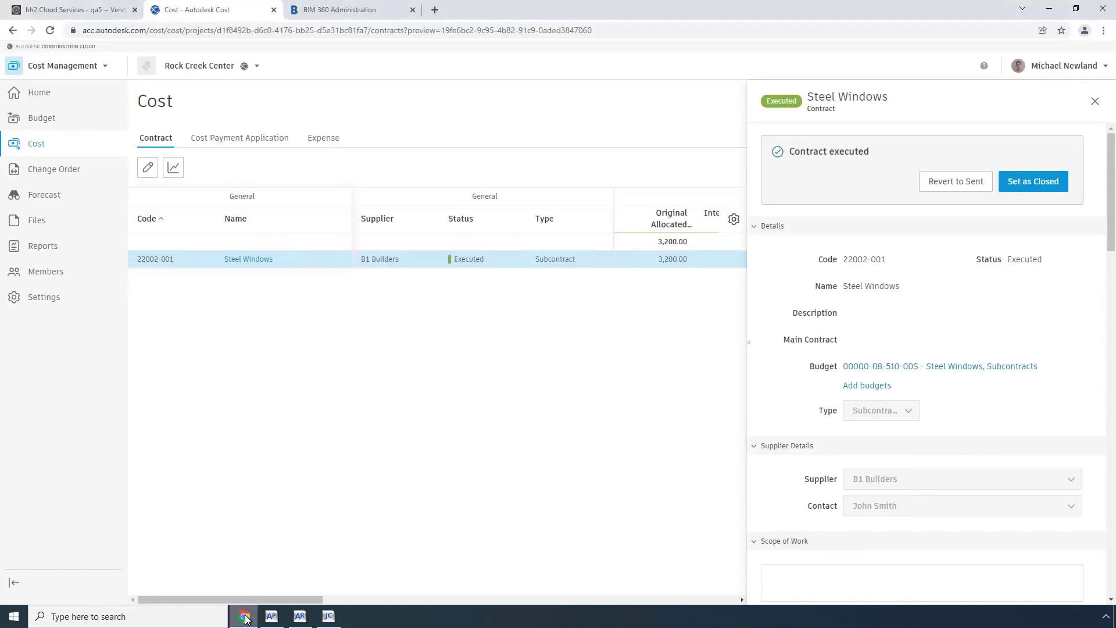
pyautogui.click(55, 173)
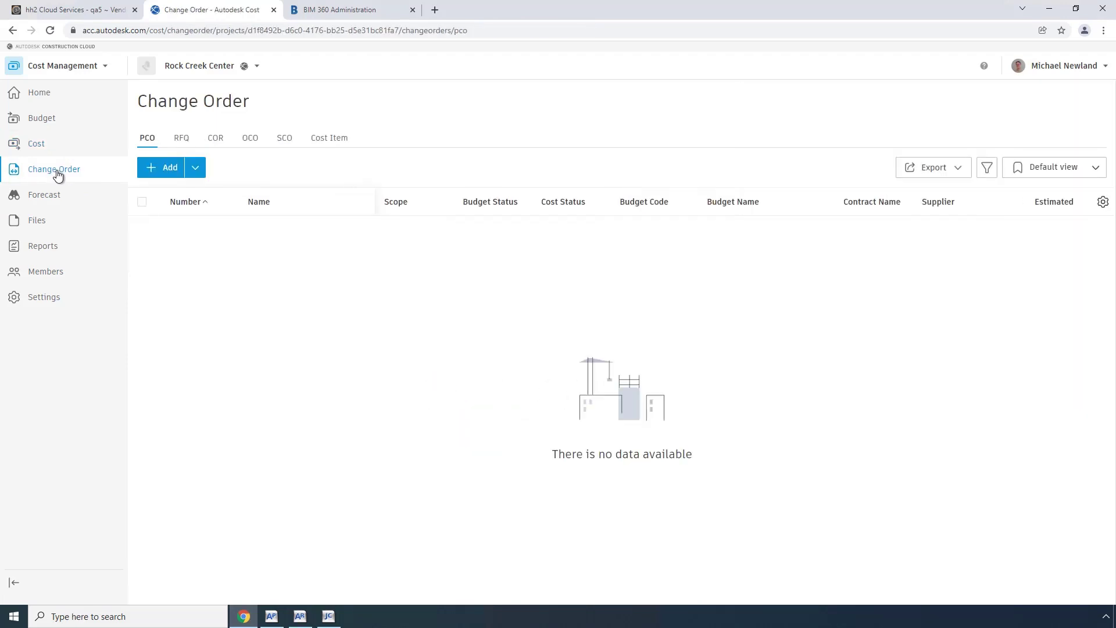
pyautogui.click(169, 169)
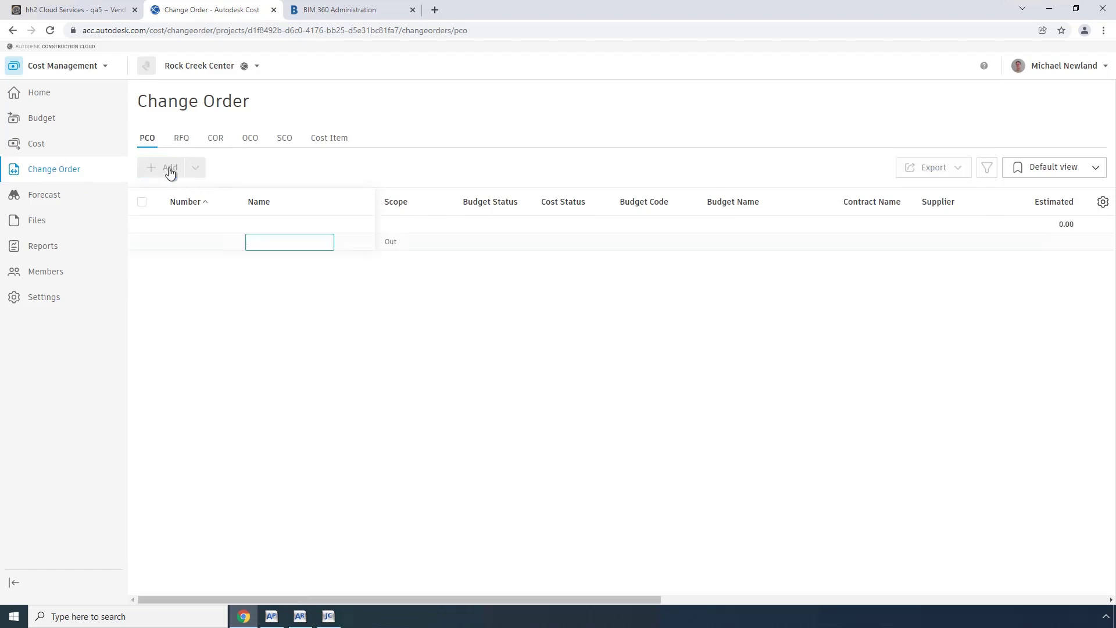
pyautogui.write('Change #1')
pyautogui.press('Return')
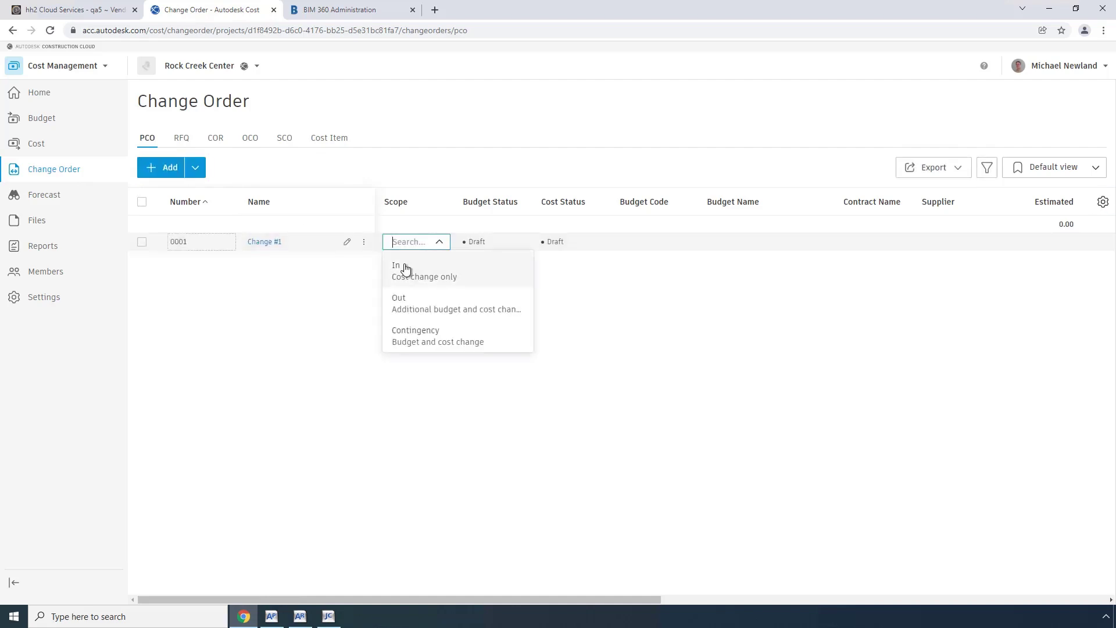
pyautogui.click(402, 269)
# Add cost item 01 under change order 0001 and open its details.
pyautogui.click(364, 241)
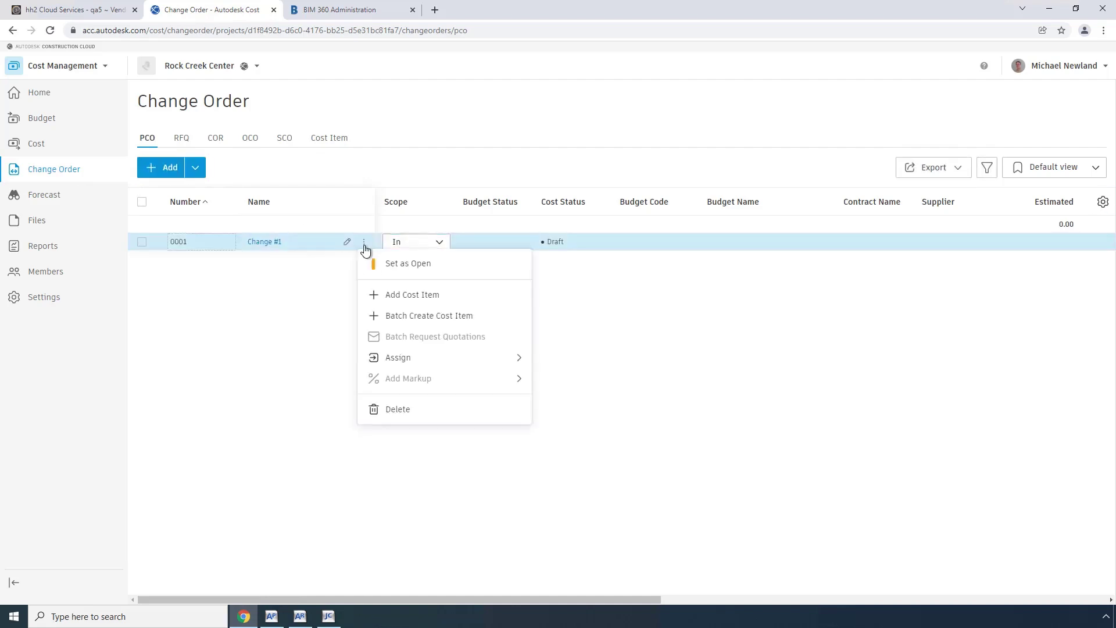
pyautogui.click(394, 295)
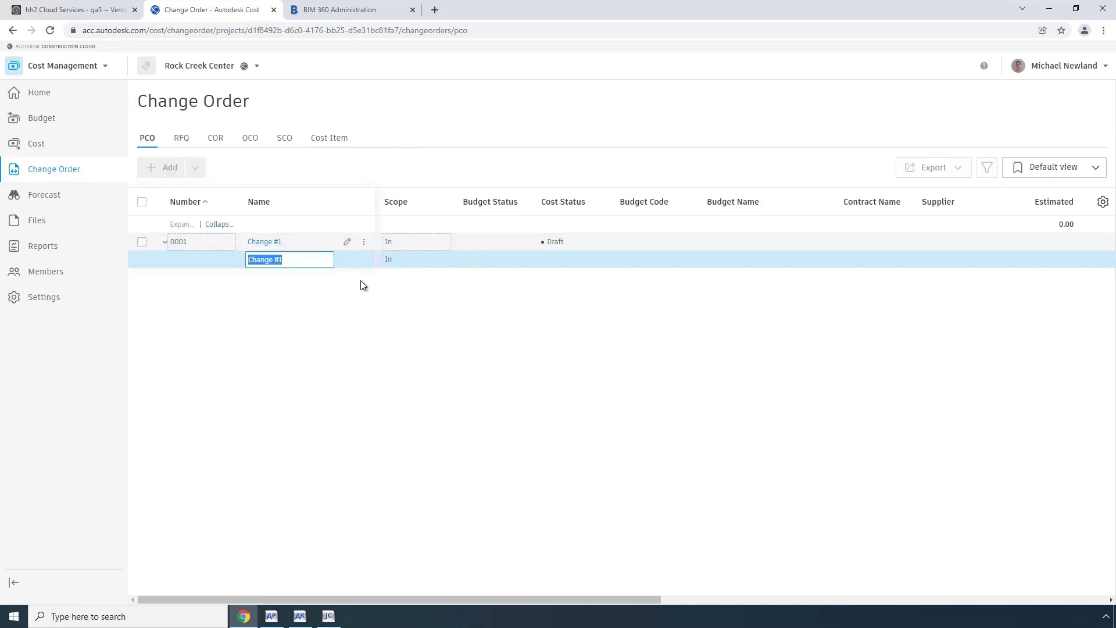
pyautogui.press('Return')
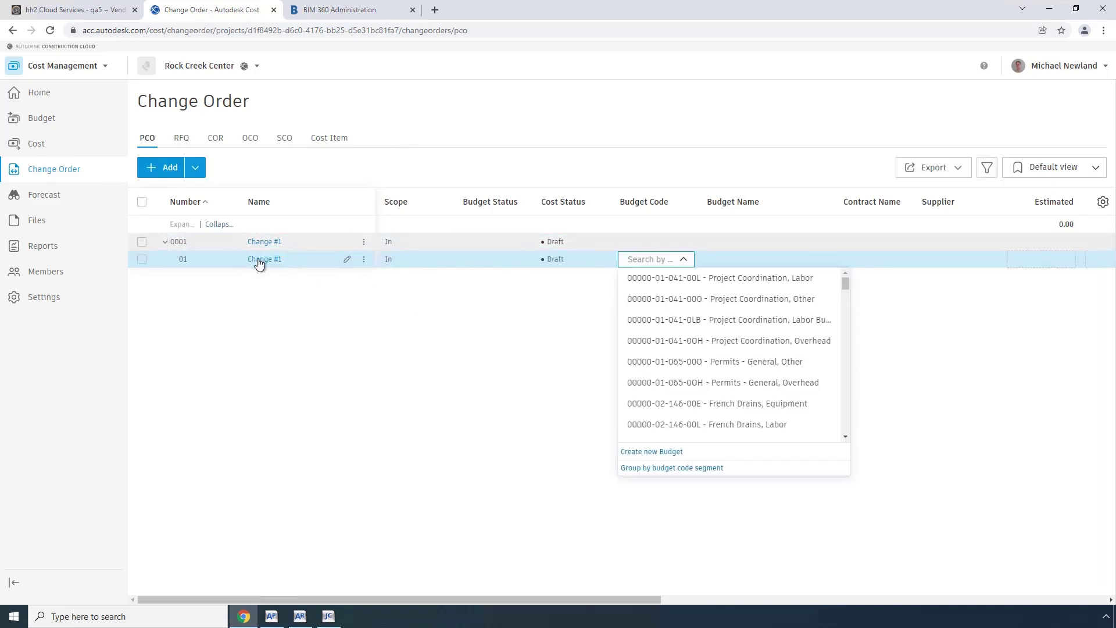
pyautogui.click(259, 261)
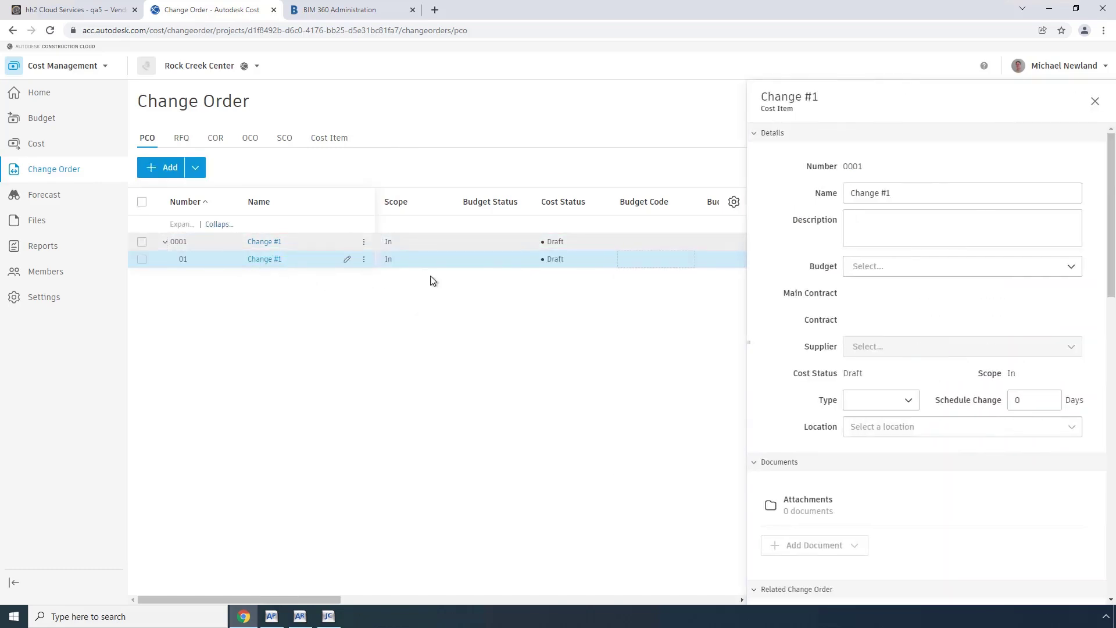
pyautogui.click(1074, 271)
pyautogui.moveTo(1079, 292); pyautogui.dragTo(1074, 430)
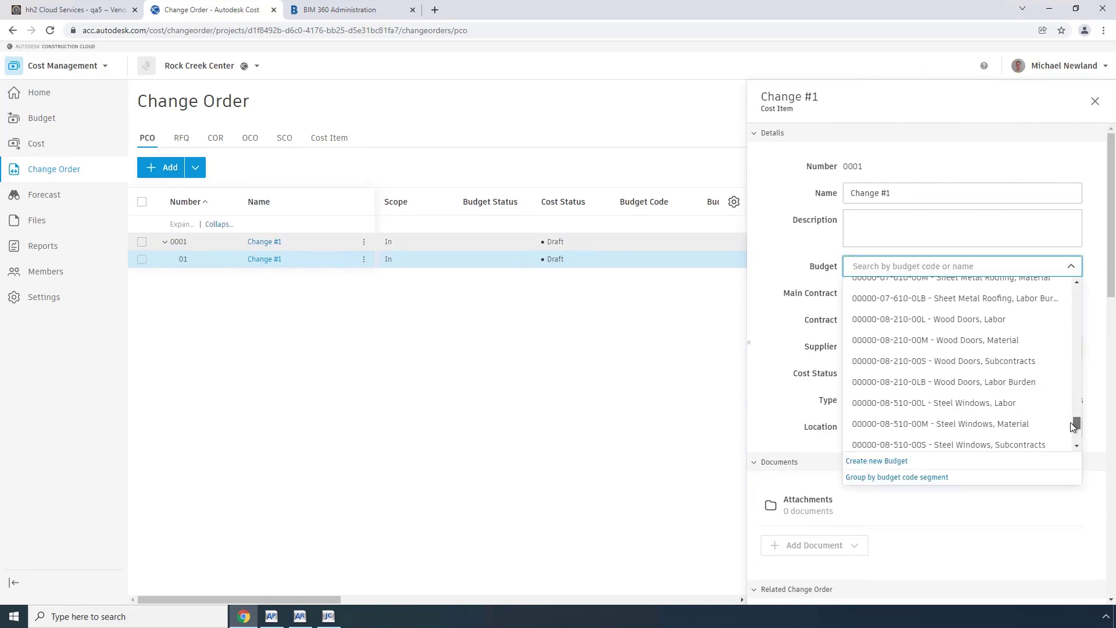
pyautogui.click(966, 445)
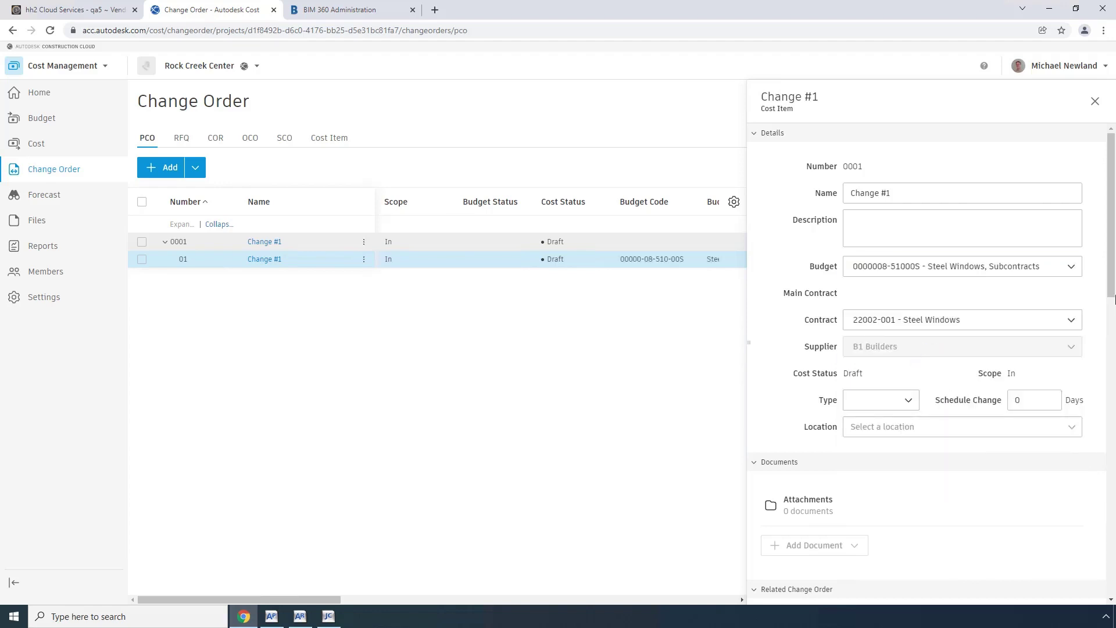
# Enter 250 as the cost item's Cost Summary estimated amount.
pyautogui.scroll(-1, 1110, 296)
pyautogui.moveTo(1110, 296); pyautogui.dragTo(1106, 382)
pyautogui.click(1028, 459)
pyautogui.write('250')
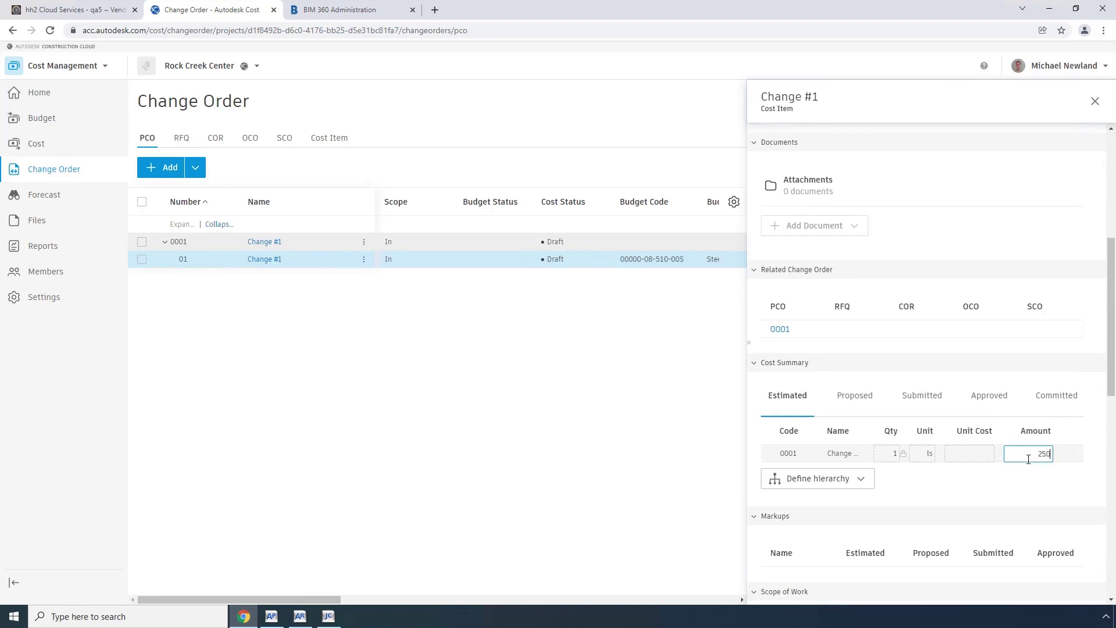
pyautogui.press('Tab')
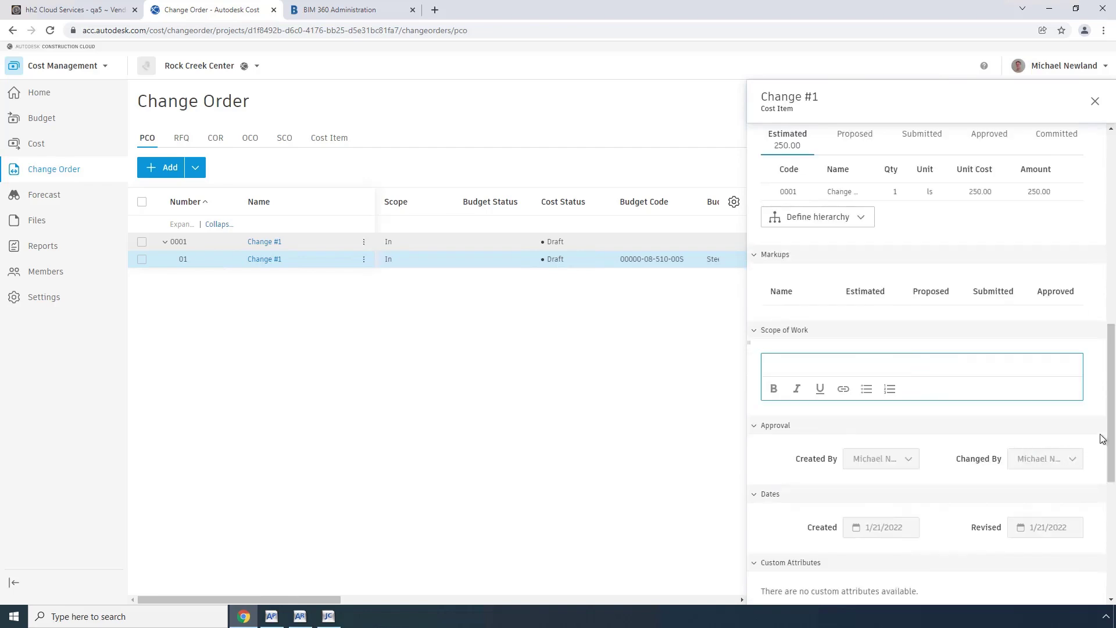
pyautogui.moveTo(1111, 428); pyautogui.dragTo(1114, 213)
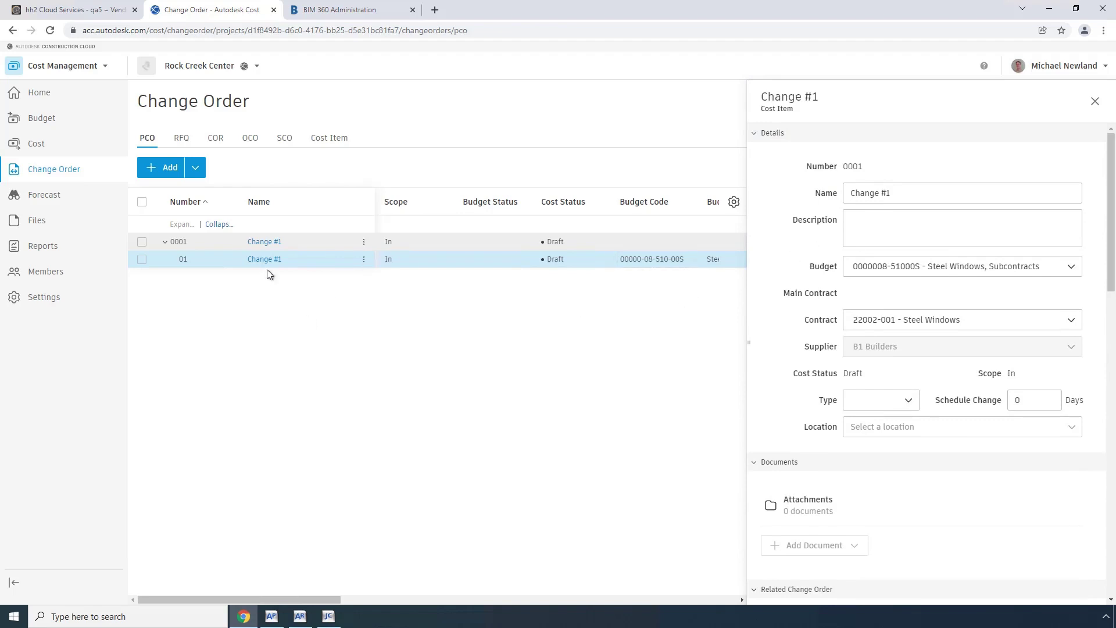
# Set PCO 0001 to Open and generate an SCO with 250 committed.
pyautogui.click(271, 245)
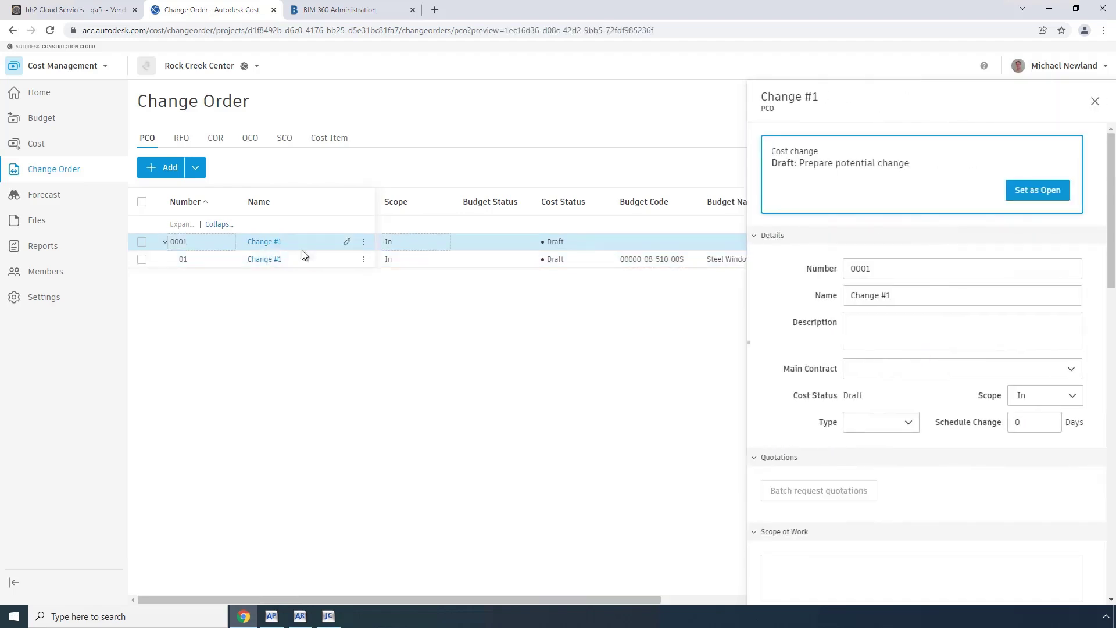
pyautogui.click(1032, 196)
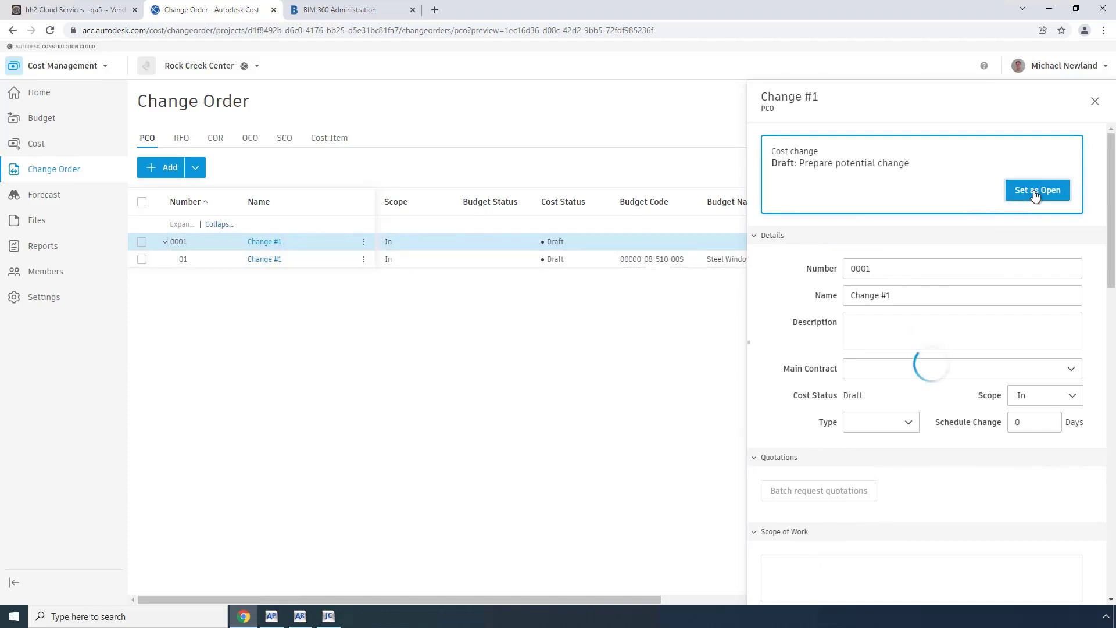
pyautogui.click(1054, 194)
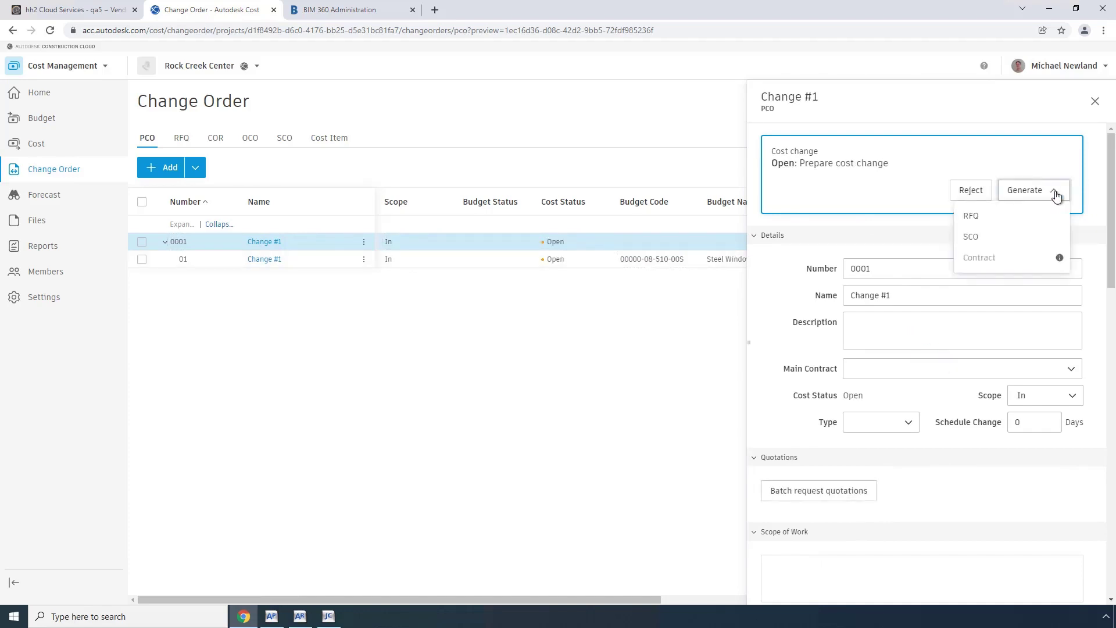
pyautogui.click(979, 237)
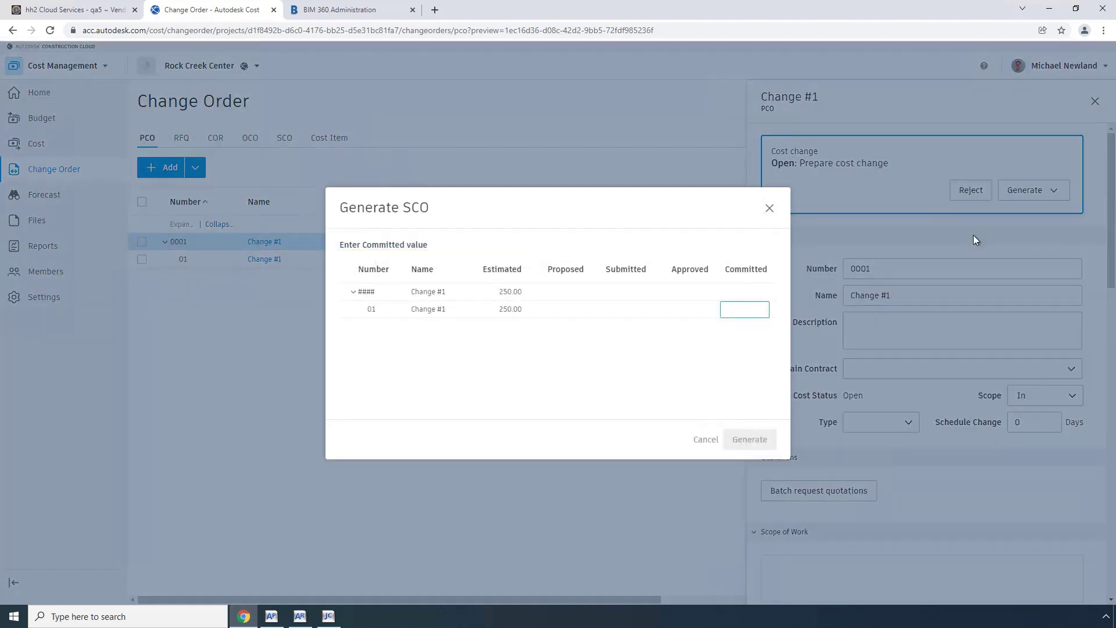
pyautogui.write('250')
pyautogui.press('Tab')
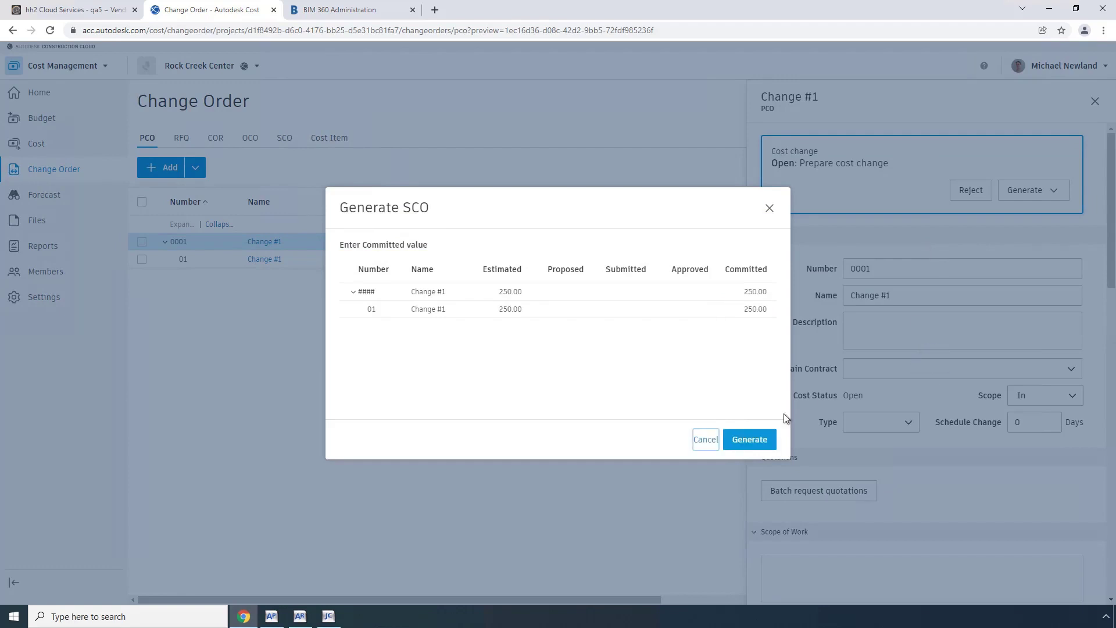
pyautogui.click(759, 439)
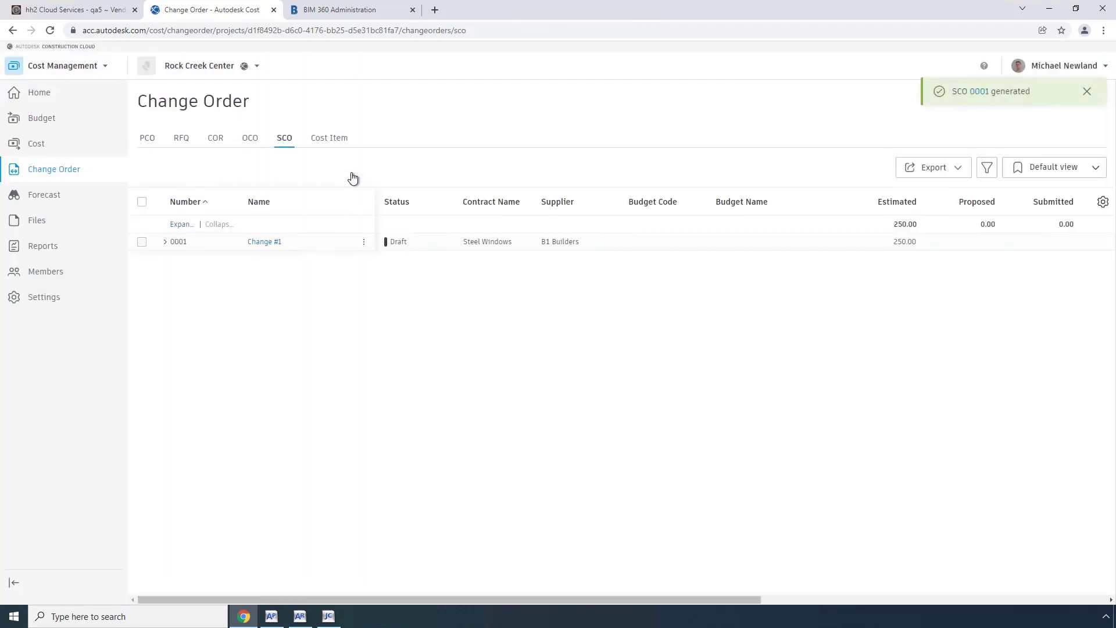
# Set SCO 0001 Change #1 to Open and then to Sent.
pyautogui.click(272, 244)
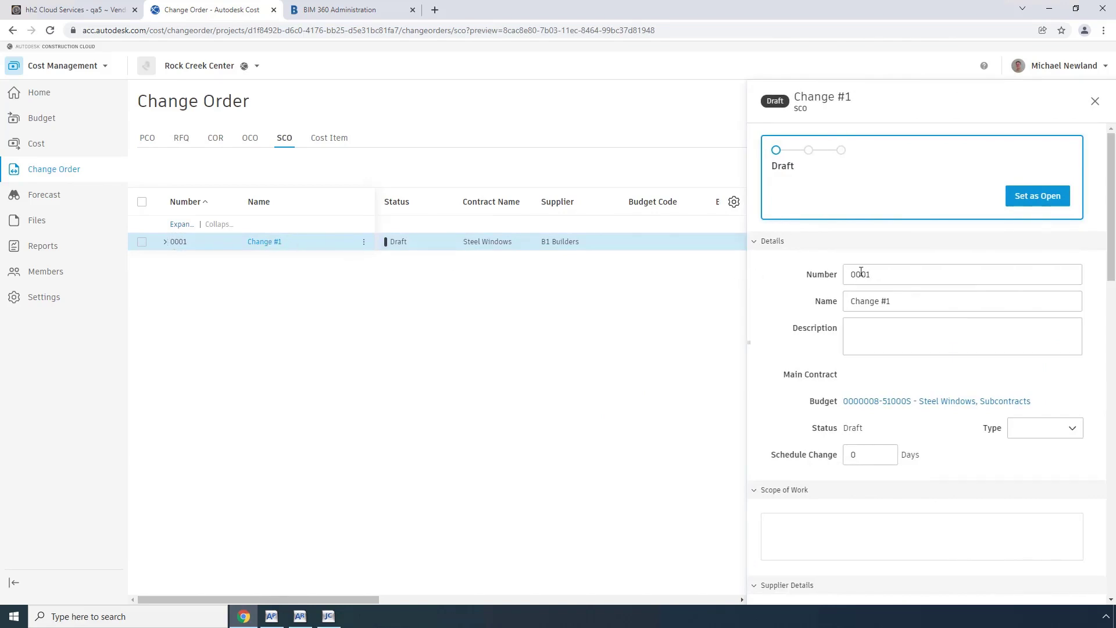
pyautogui.click(1035, 200)
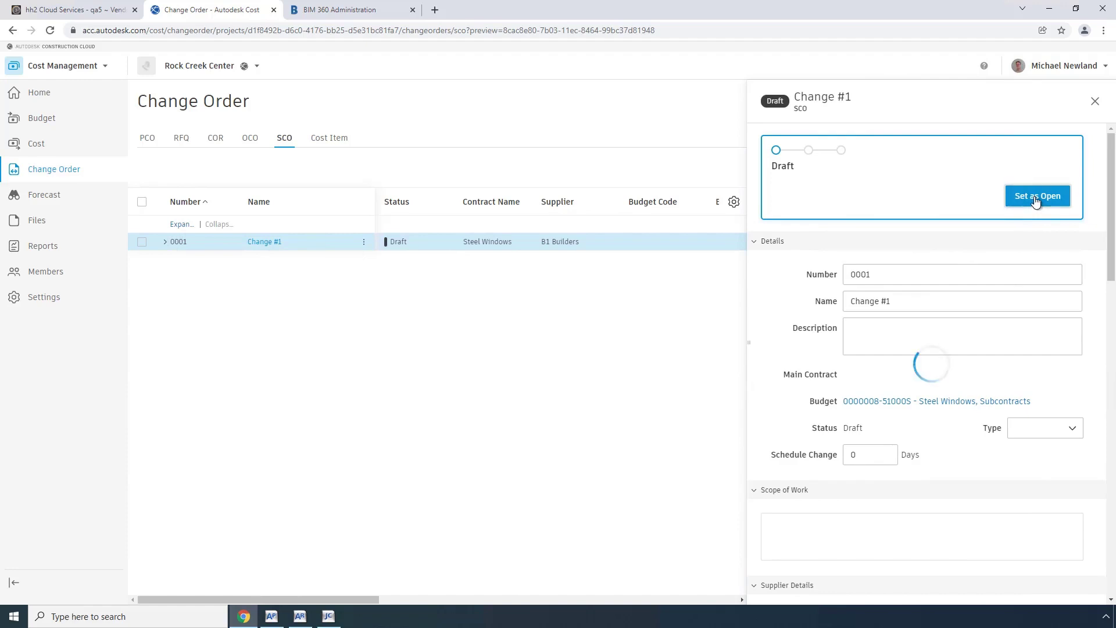
pyautogui.click(1061, 199)
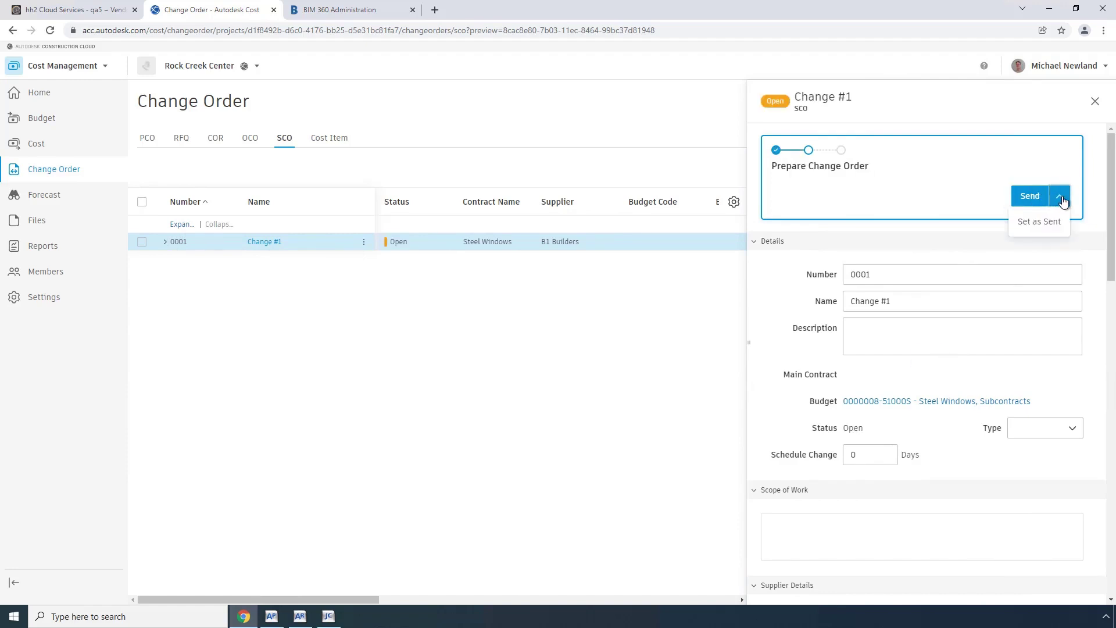
pyautogui.click(1038, 223)
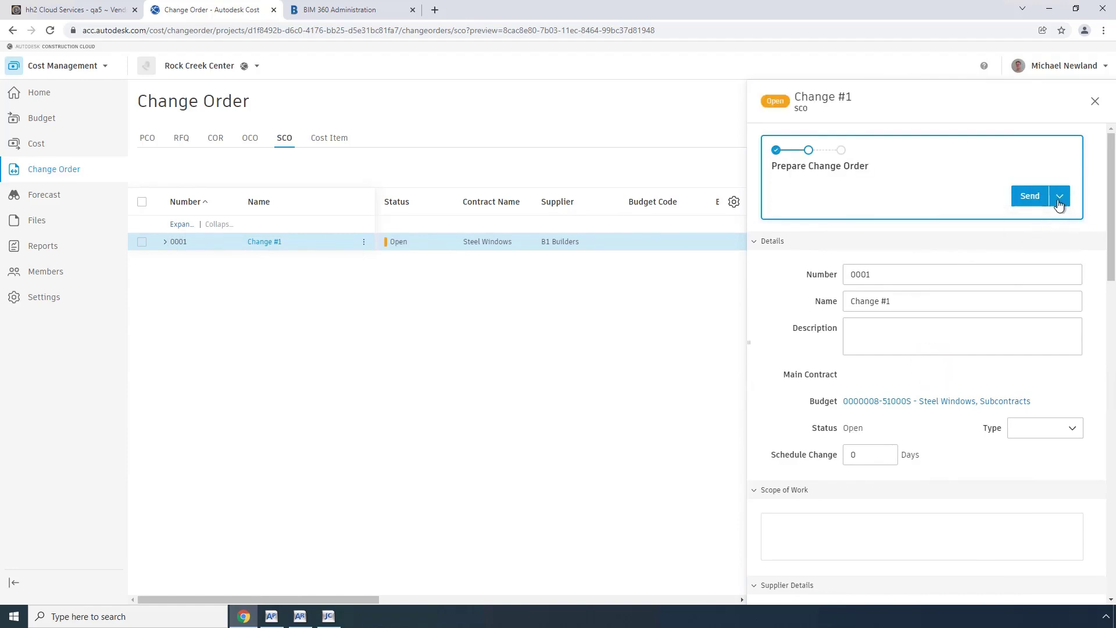
# Mark SCO 0001 Change #1 as Executed and move to the hh2 Cloud Services tab.
pyautogui.click(1041, 200)
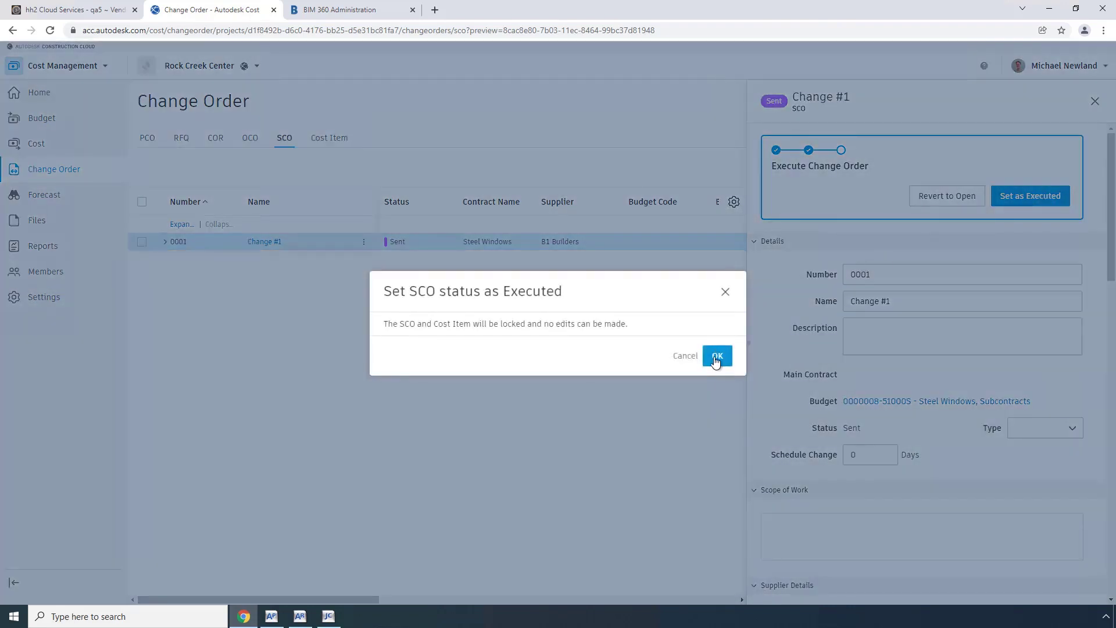
pyautogui.click(717, 356)
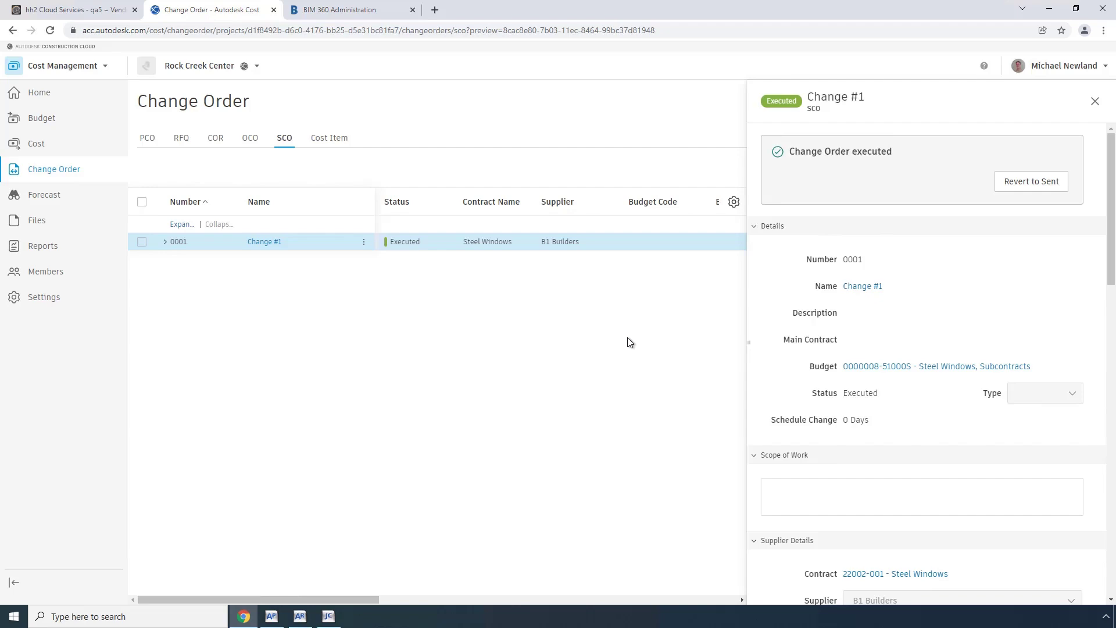
pyautogui.click(86, 13)
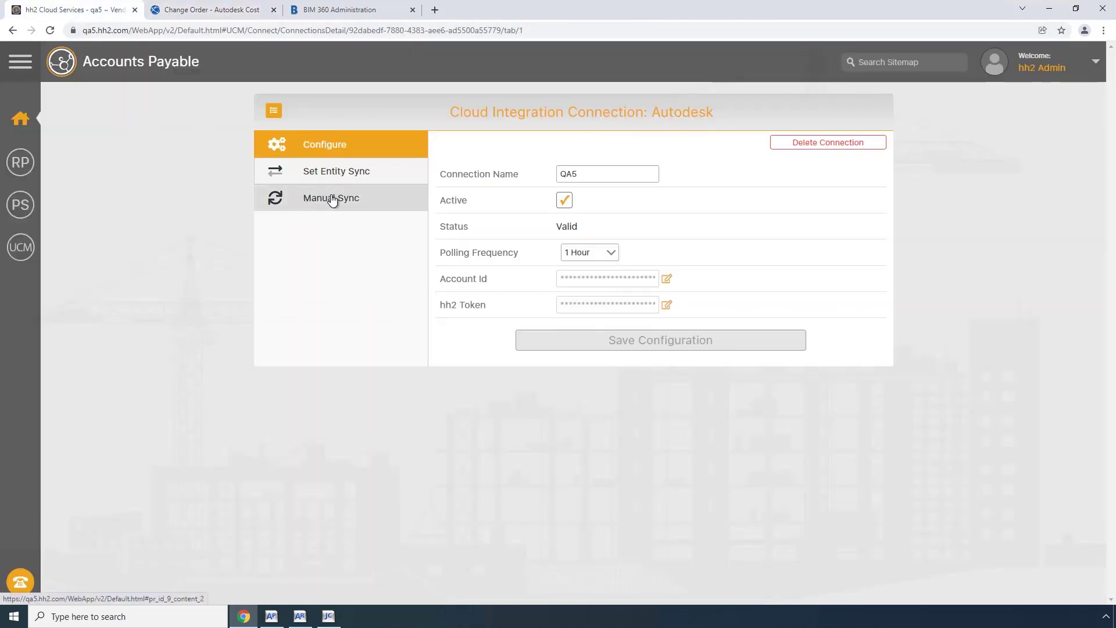
# Sync the Commitment Change Order entity manually, then bring up Sage 300 Job Cost.
pyautogui.click(332, 200)
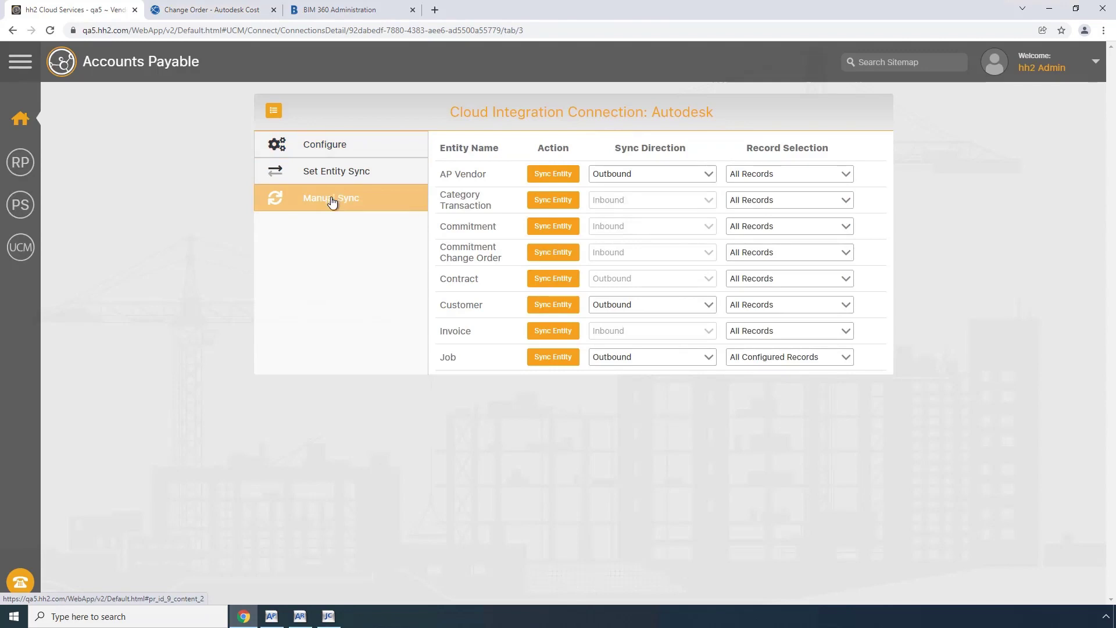
pyautogui.click(552, 254)
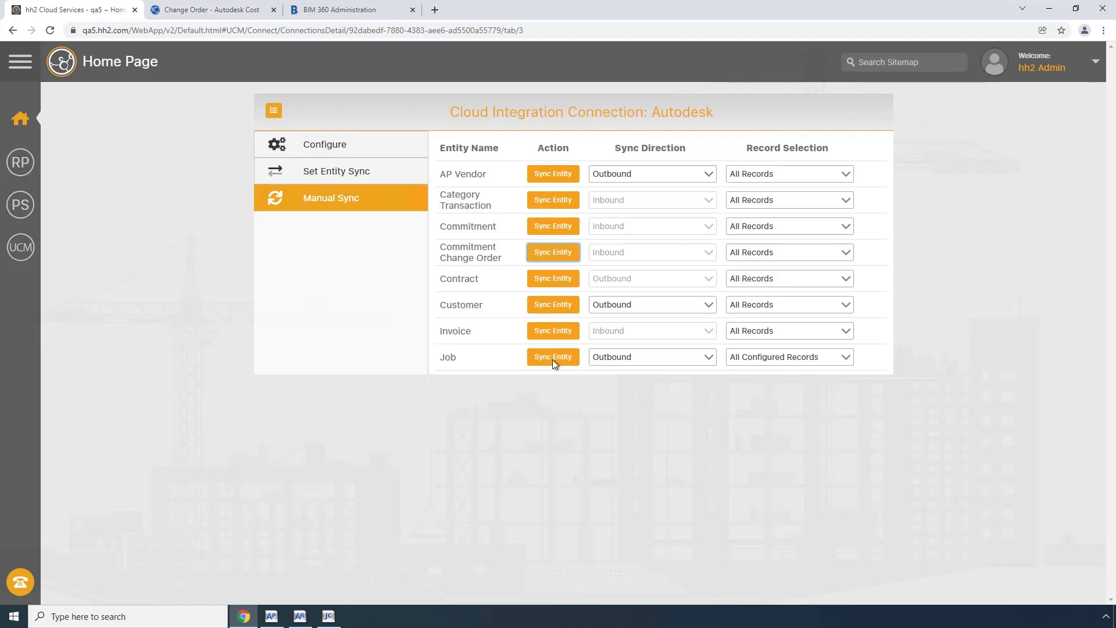
pyautogui.click(328, 616)
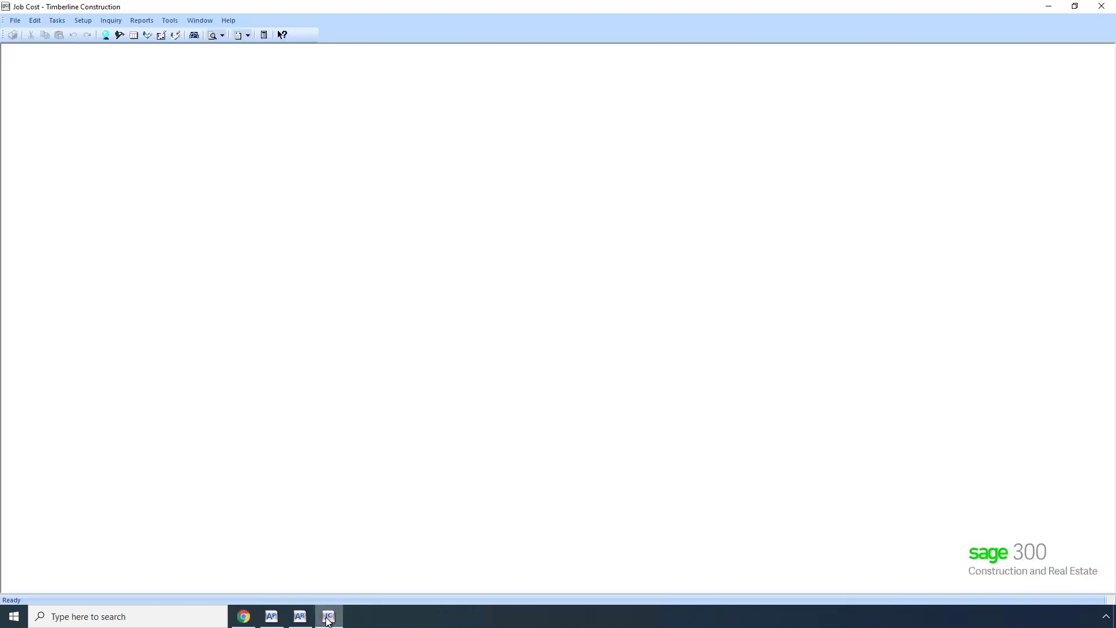
# Look up commitment 22002-001's change order 0001 Change #1 in Commitment COs, then return to hh2.
pyautogui.click(57, 21)
pyautogui.click(85, 132)
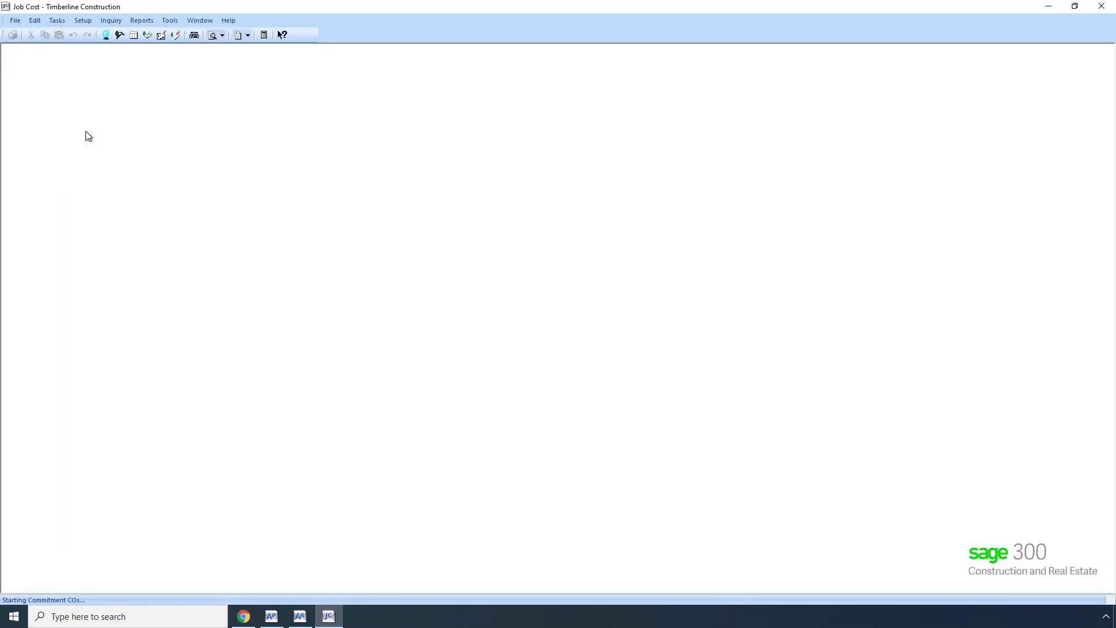
pyautogui.write('22002-001')
pyautogui.press('Tab')
pyautogui.click(517, 431)
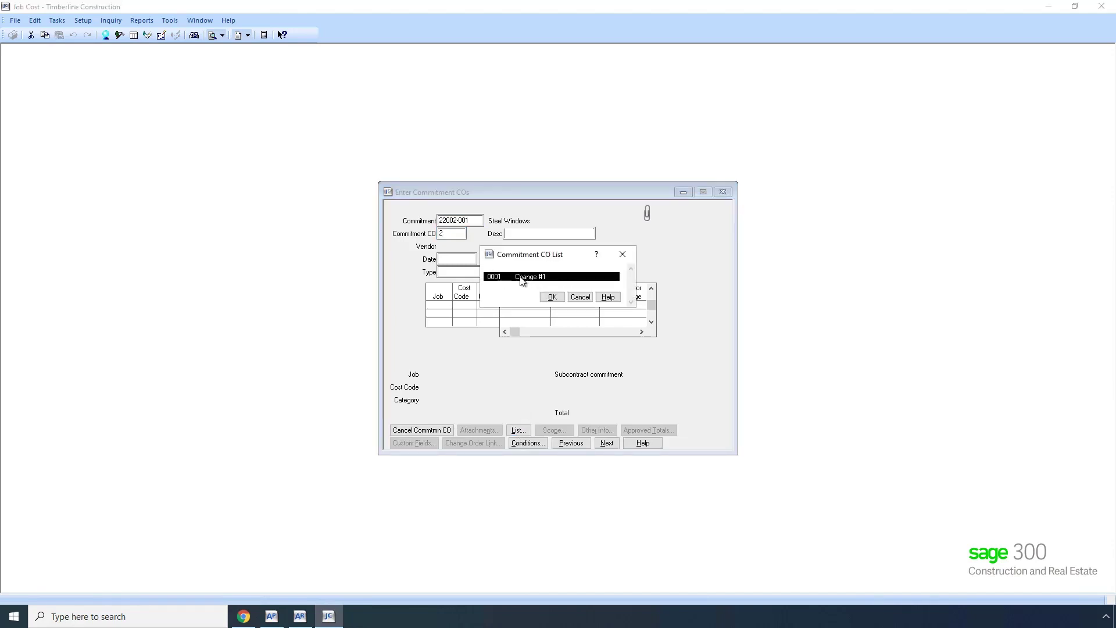
pyautogui.click(552, 297)
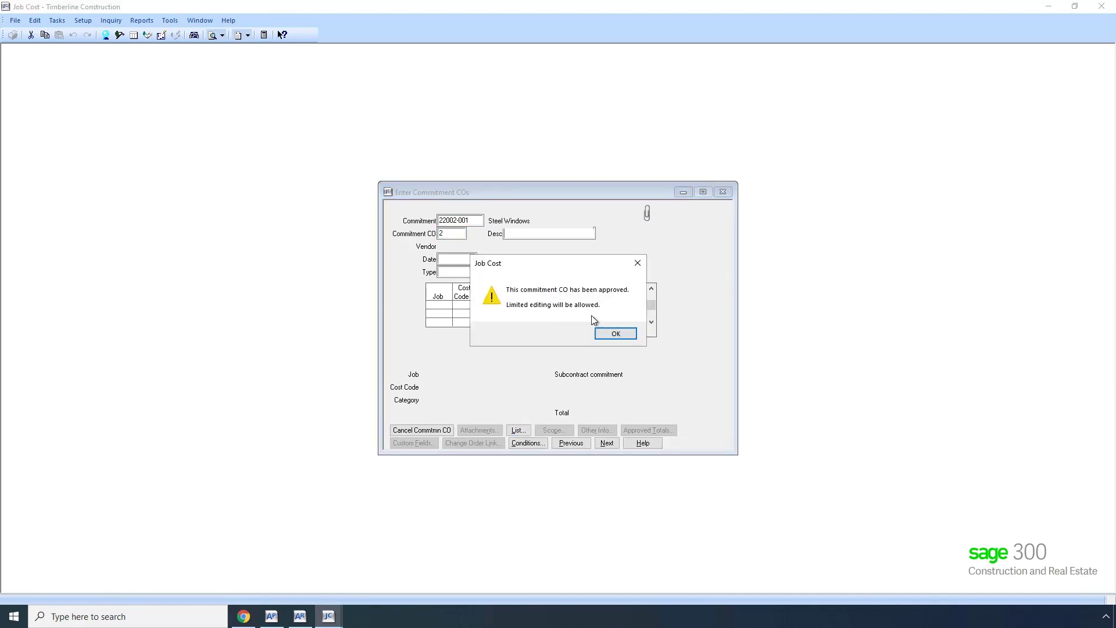
pyautogui.click(610, 334)
pyautogui.press('Escape')
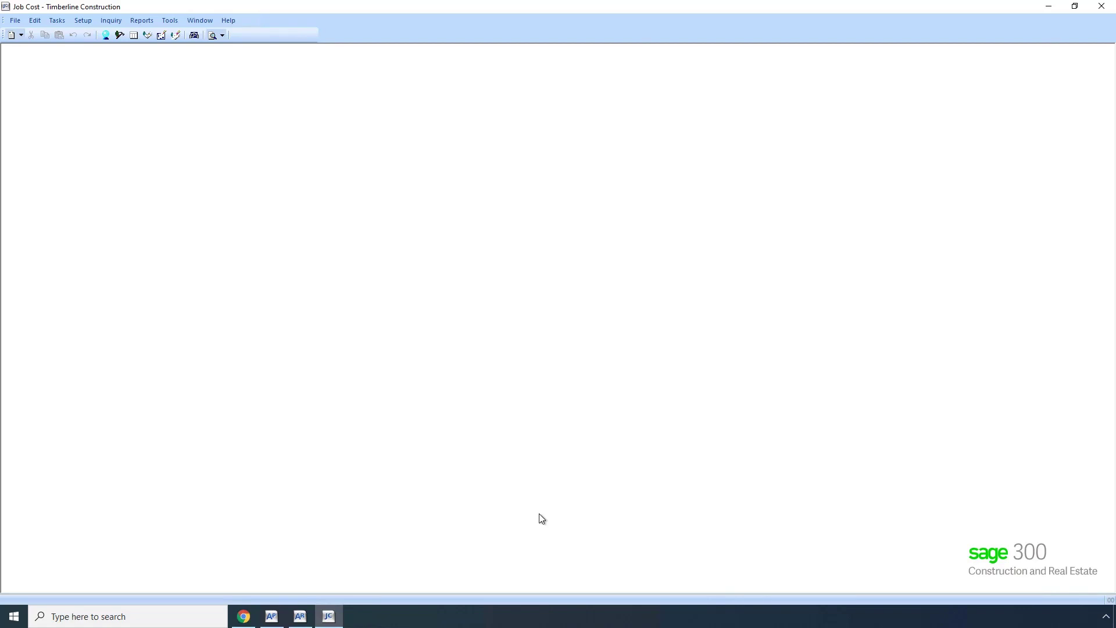
pyautogui.click(244, 615)
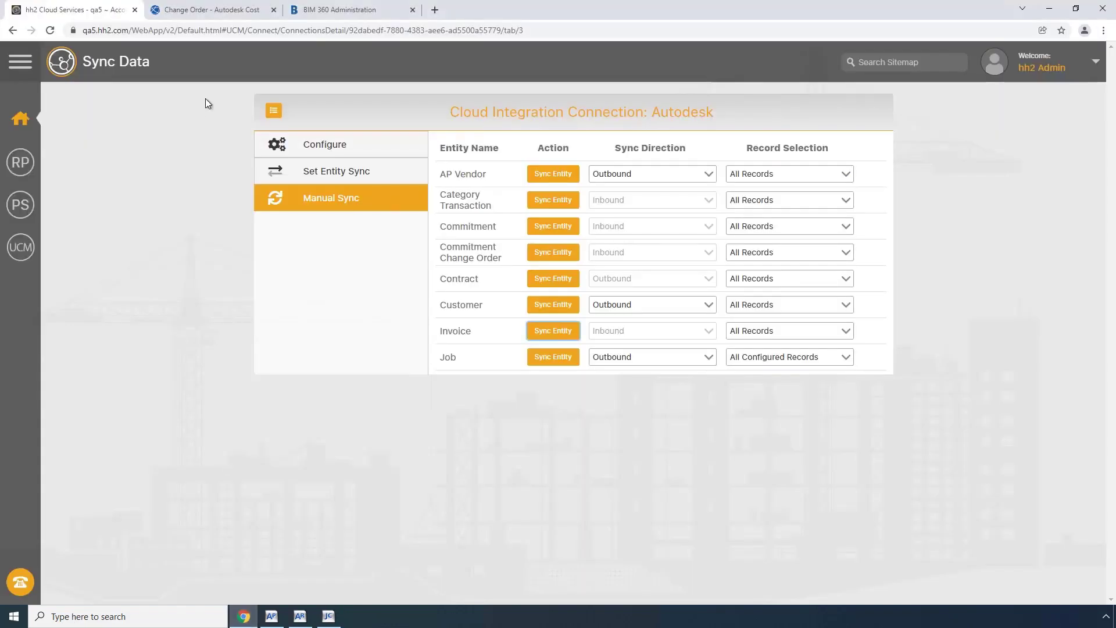
# Create a new cost payment application for the Steel Windows contract.
pyautogui.click(221, 10)
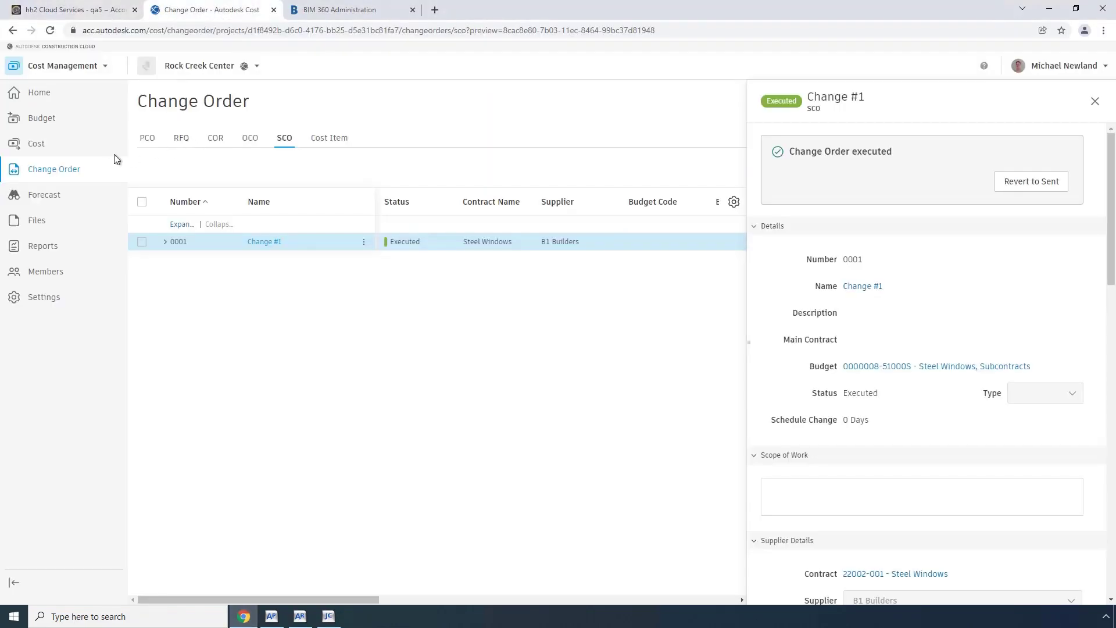
pyautogui.click(37, 146)
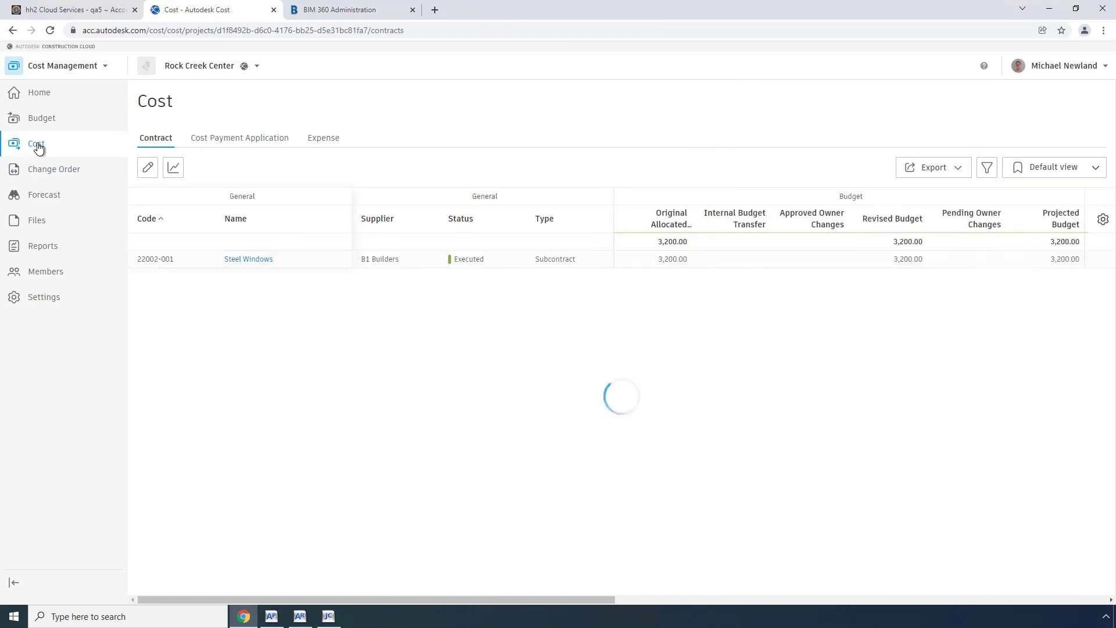
pyautogui.click(250, 141)
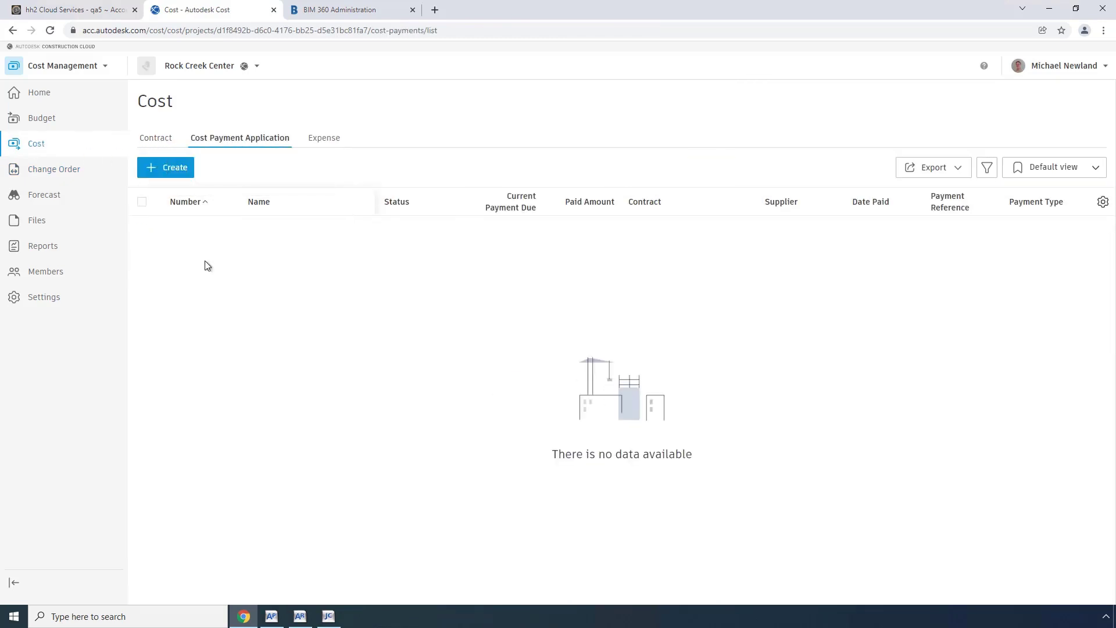
pyautogui.click(173, 168)
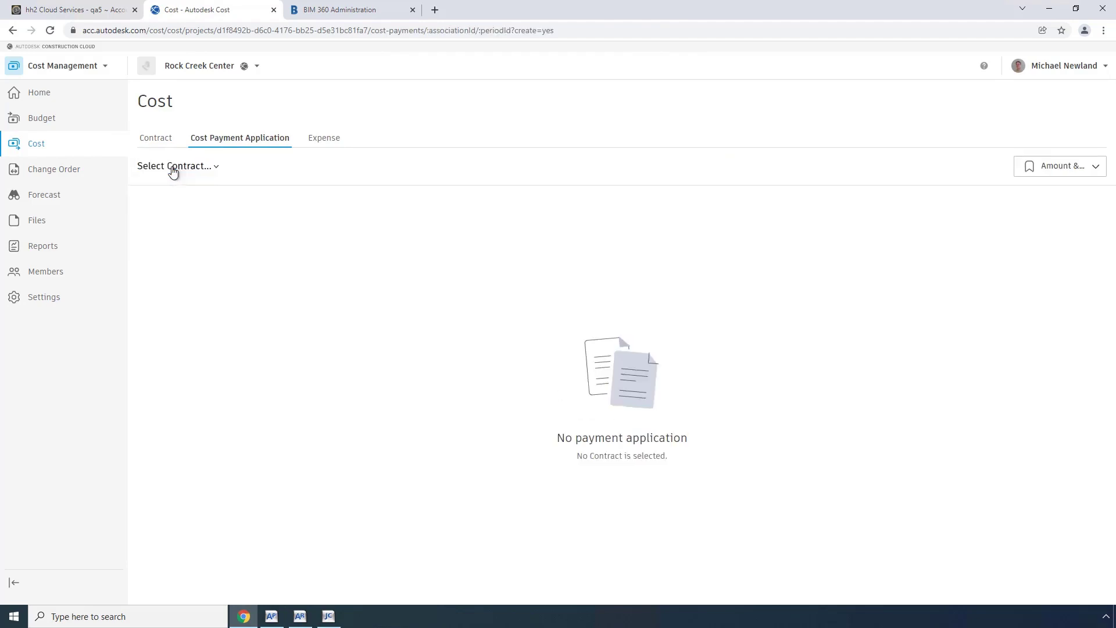
pyautogui.click(218, 170)
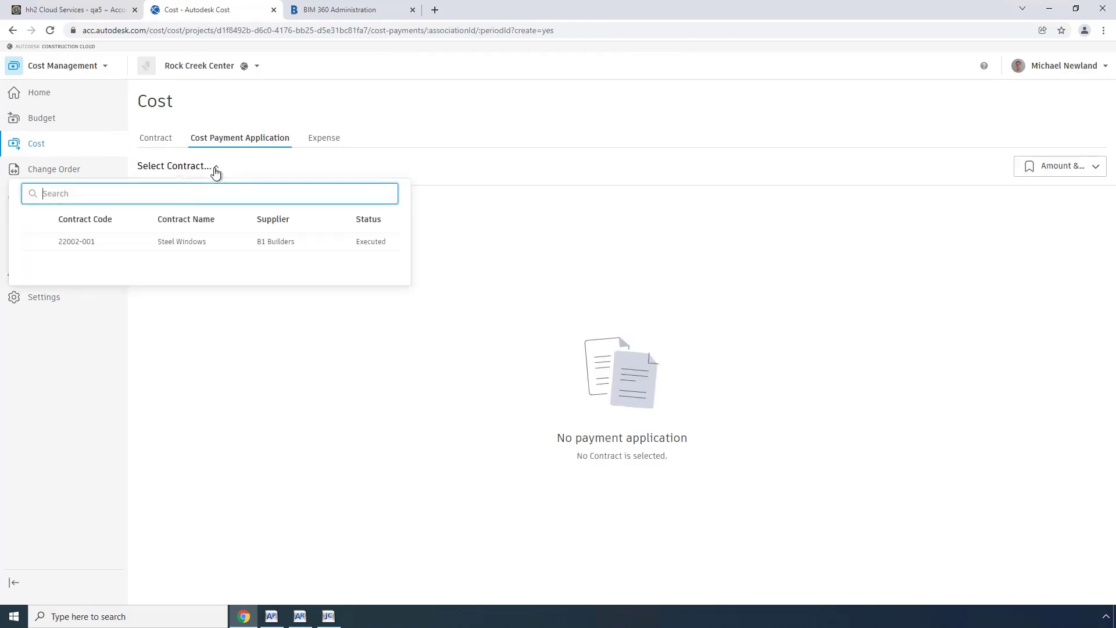
pyautogui.click(167, 244)
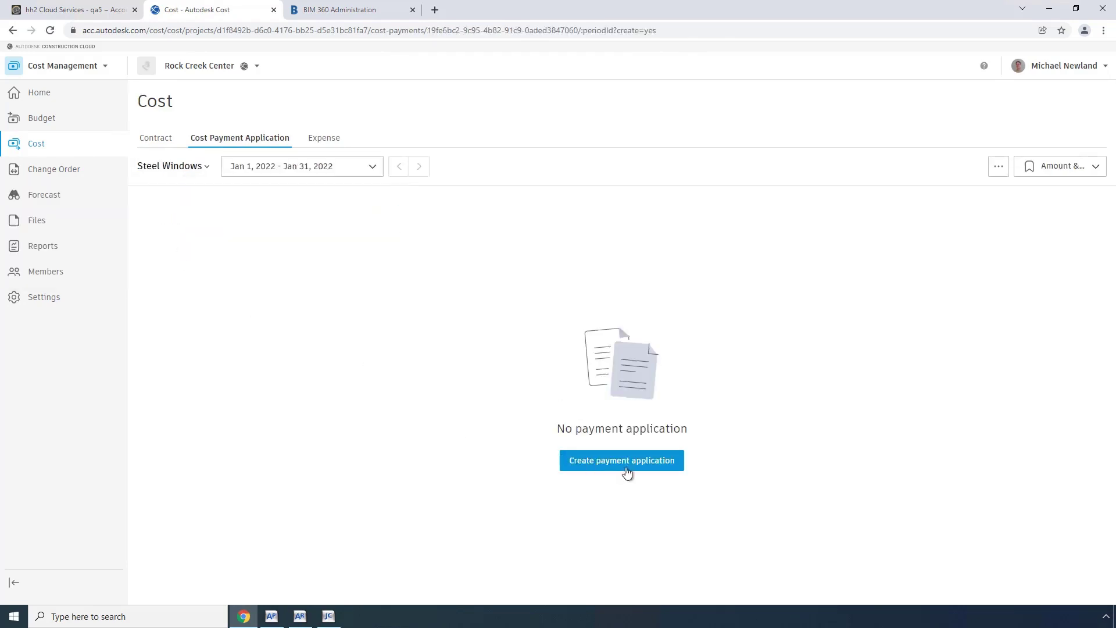
pyautogui.click(616, 466)
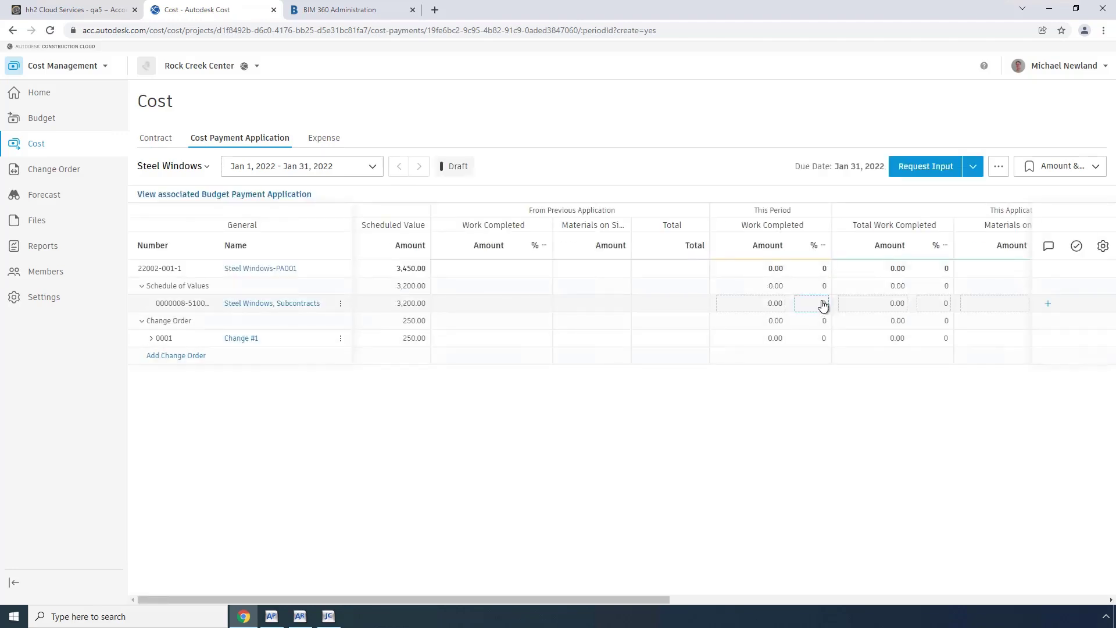
# Enter 250 as the subcontract line's Total Work Completed.
pyautogui.click(868, 305)
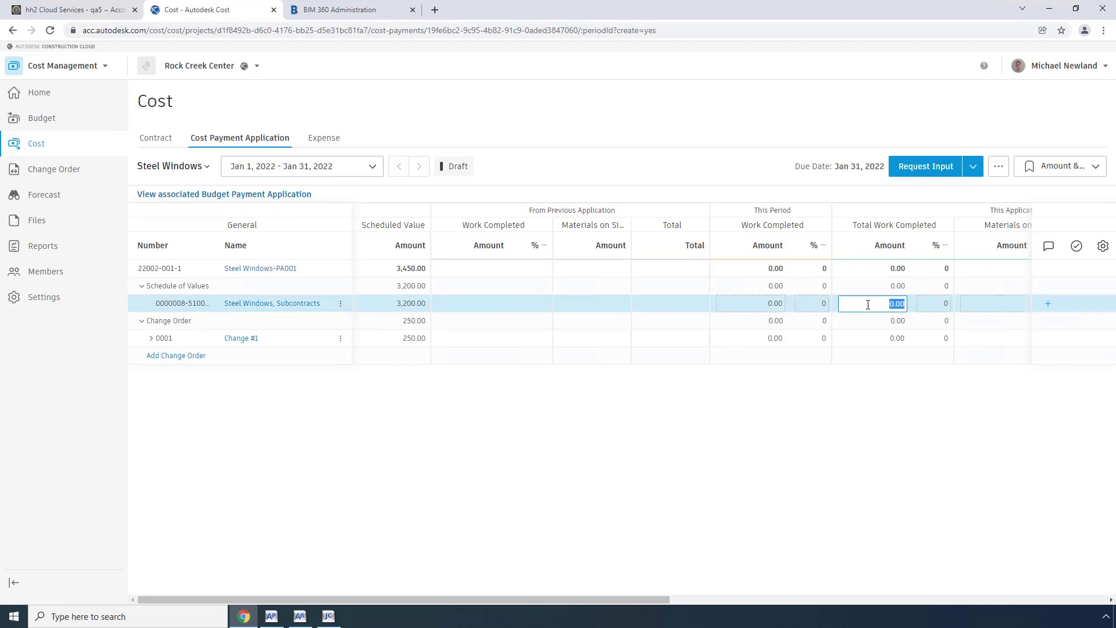
pyautogui.write('250')
pyautogui.press('Tab')
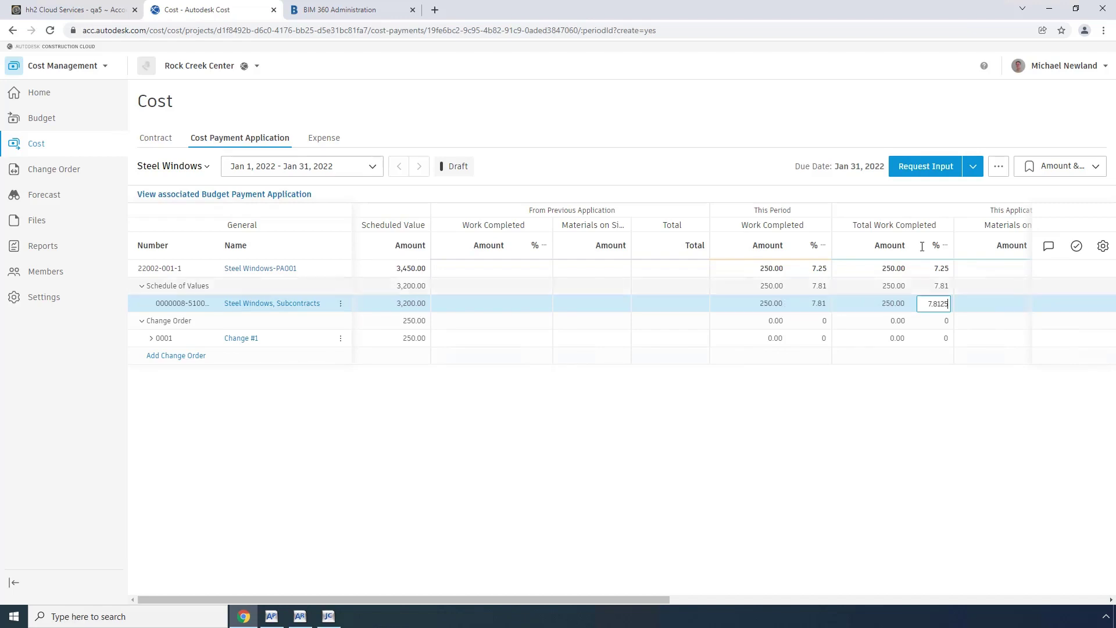
# Move the payment application through Pending Supplier Input, Submitted, Accepted and Approved.
pyautogui.click(972, 170)
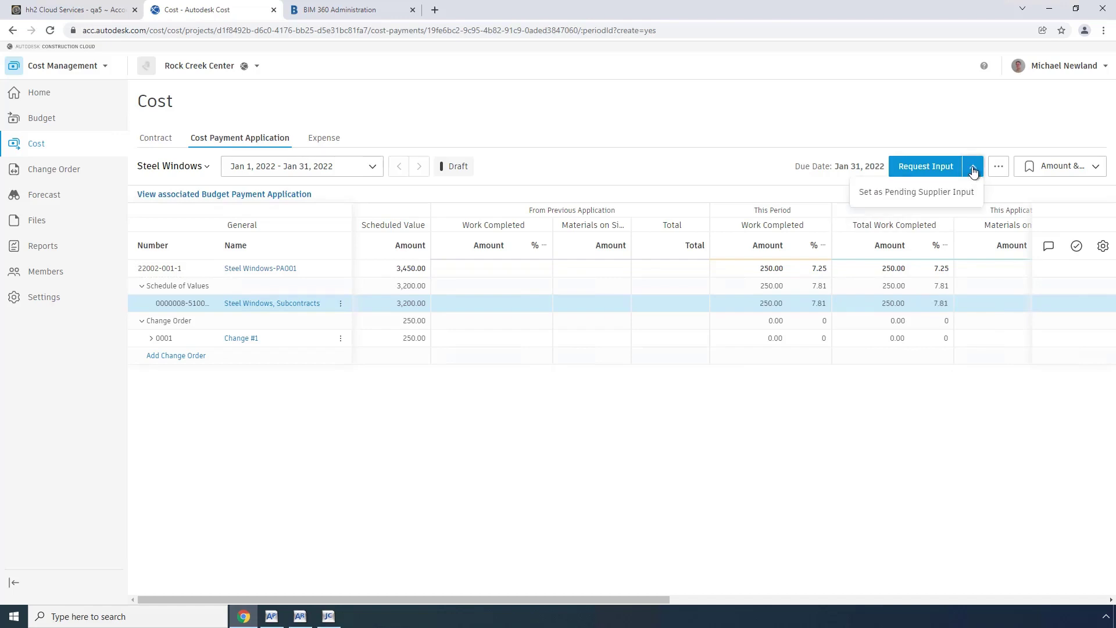
pyautogui.click(947, 192)
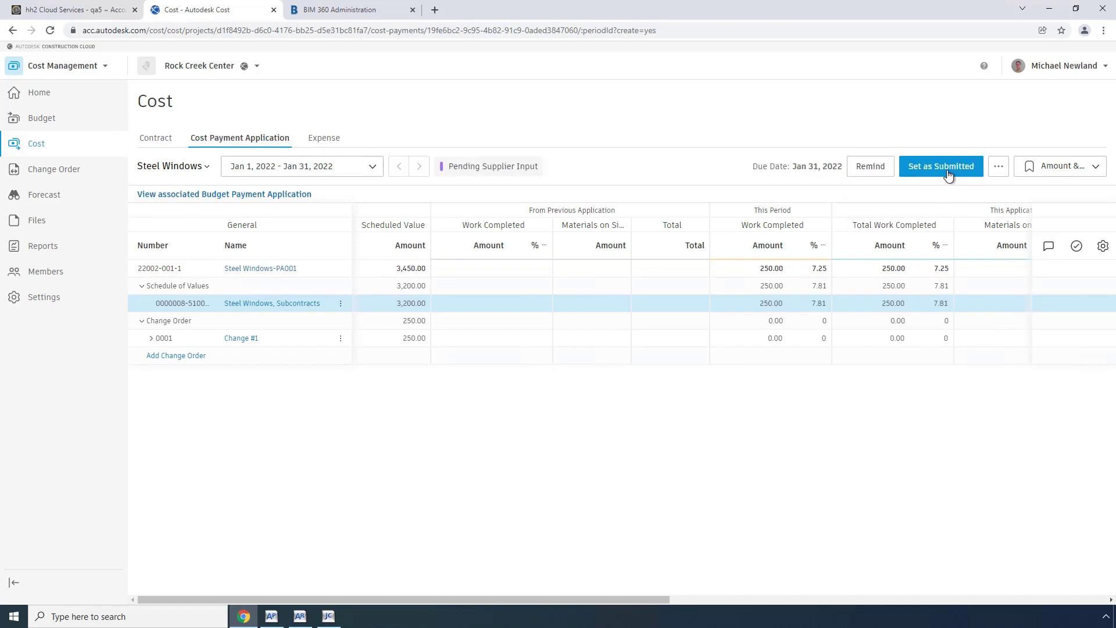
pyautogui.click(925, 173)
pyautogui.click(960, 170)
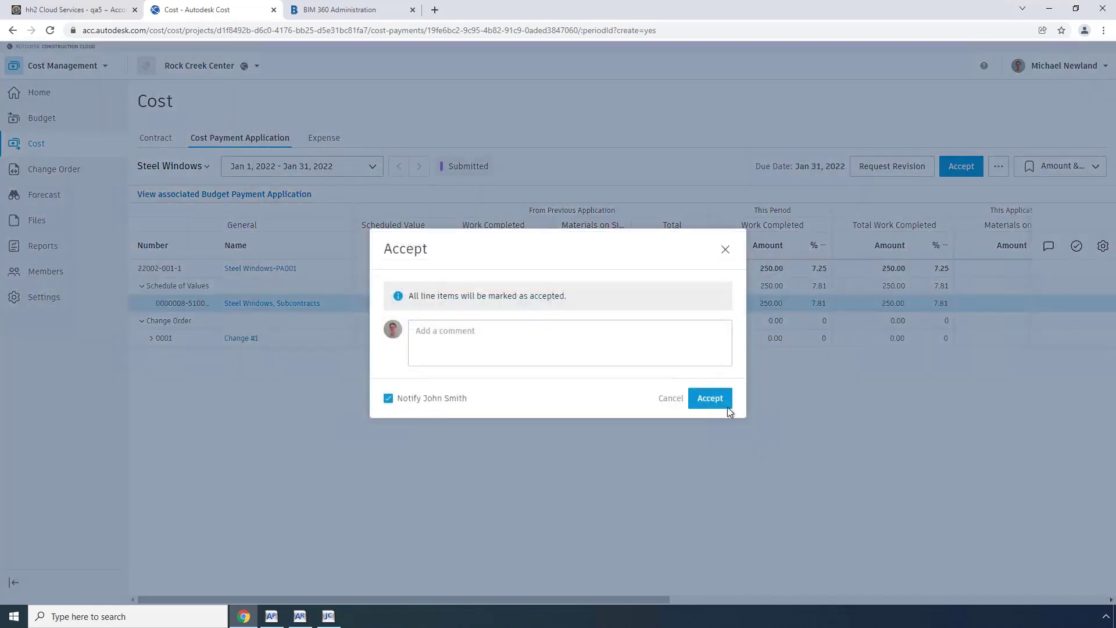
pyautogui.click(710, 399)
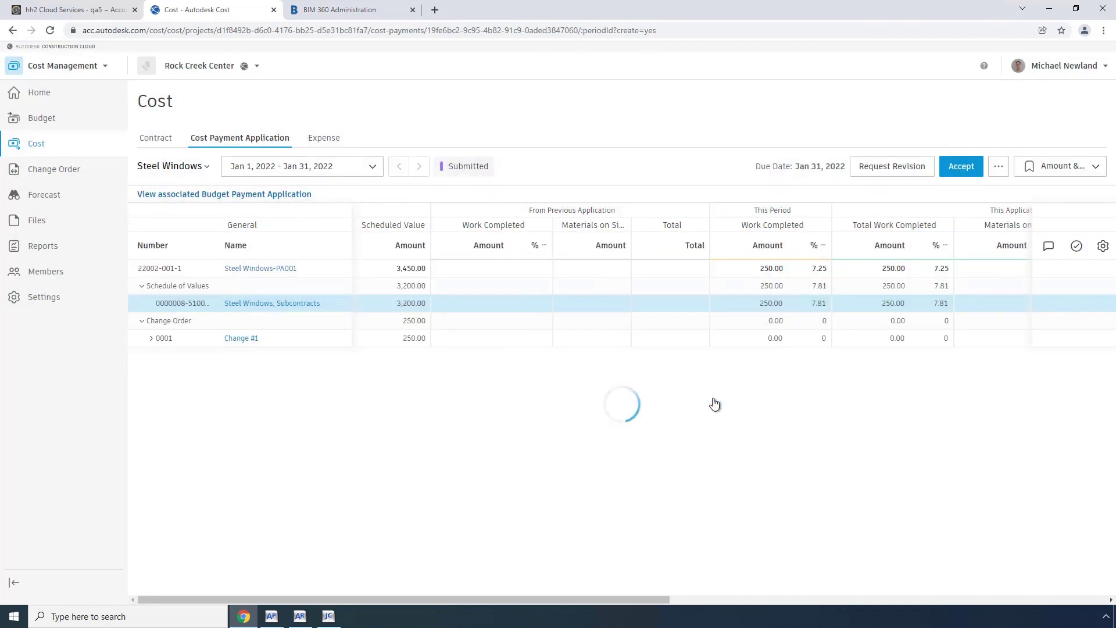
pyautogui.click(957, 167)
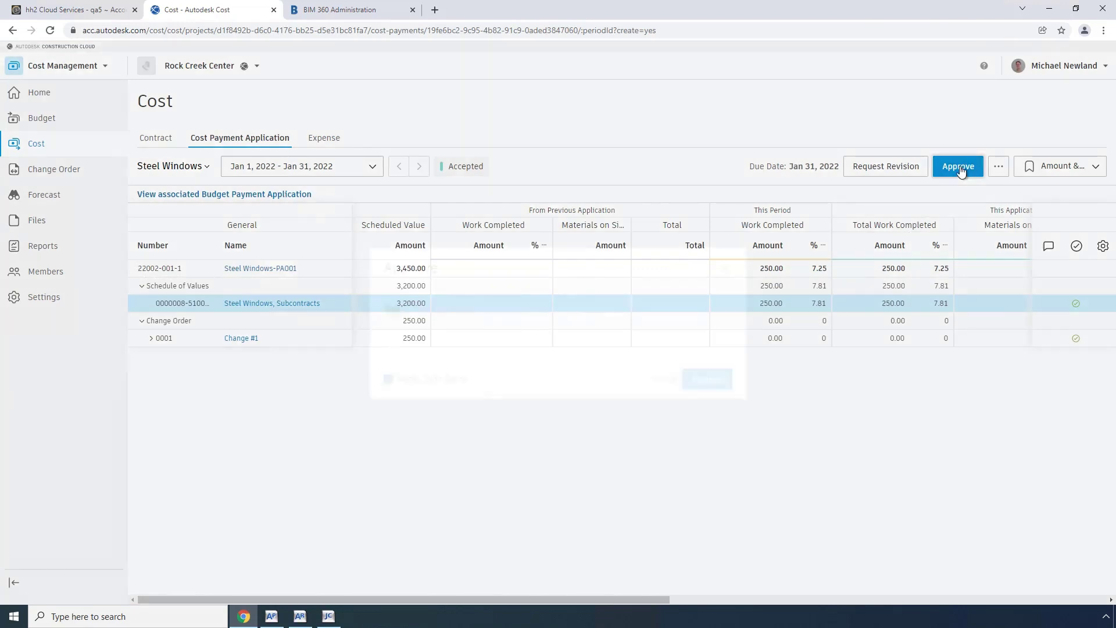
pyautogui.click(707, 381)
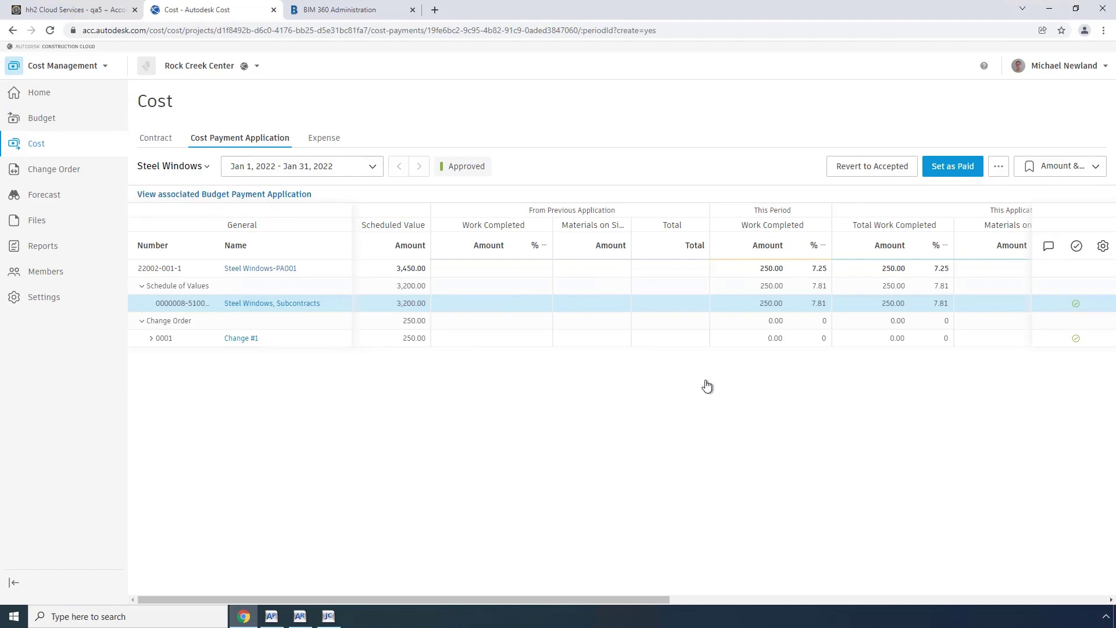
# Sync the Invoice entity manually in hh2, then bring up Sage 300 Accounts Payable.
pyautogui.click(75, 11)
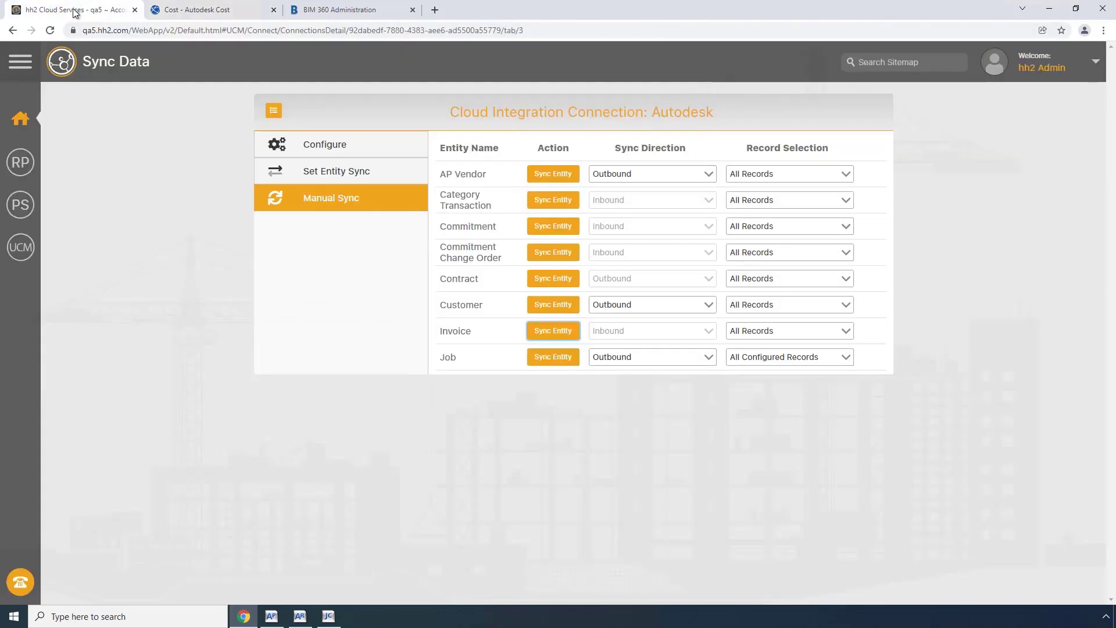
pyautogui.click(553, 335)
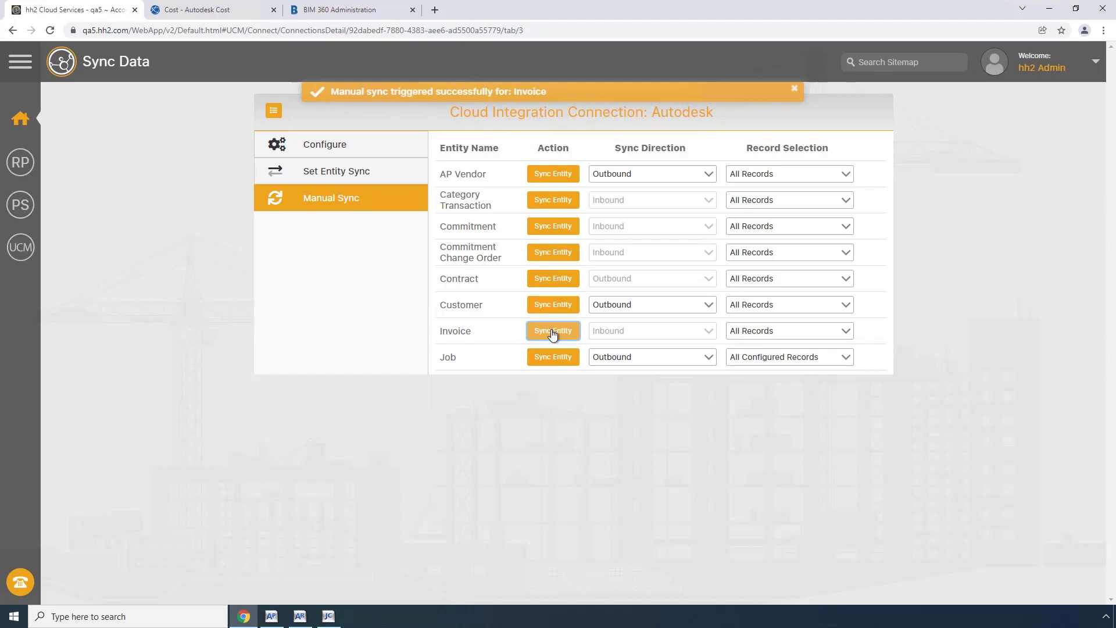
pyautogui.click(272, 617)
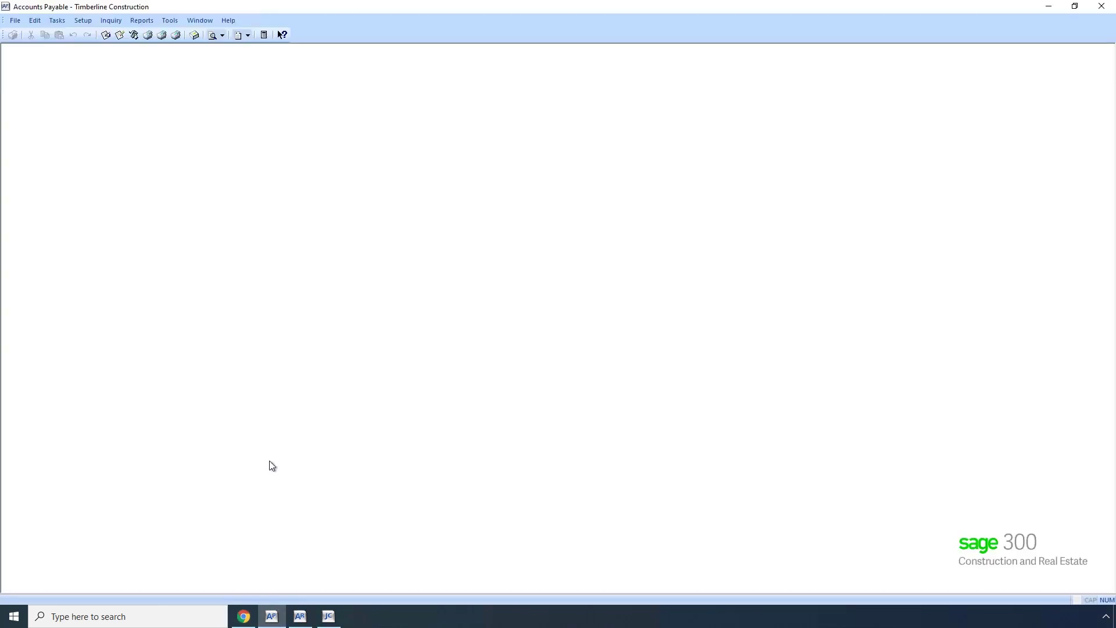
# Open the AP Invoice Register and list invoices for vendor 208.
pyautogui.click(111, 21)
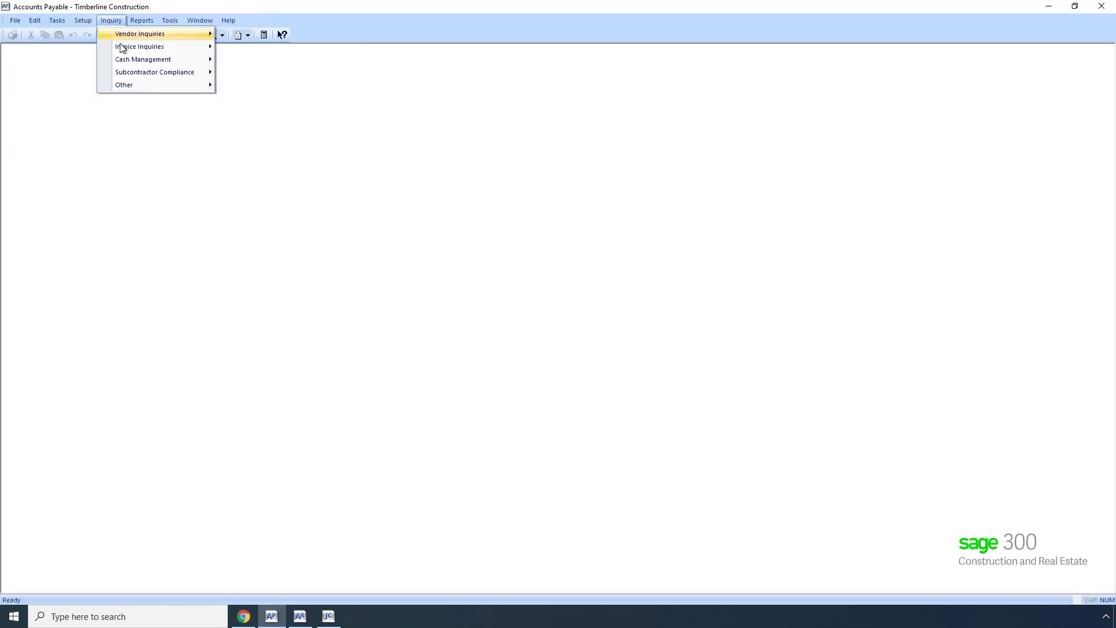
pyautogui.moveTo(122, 45)
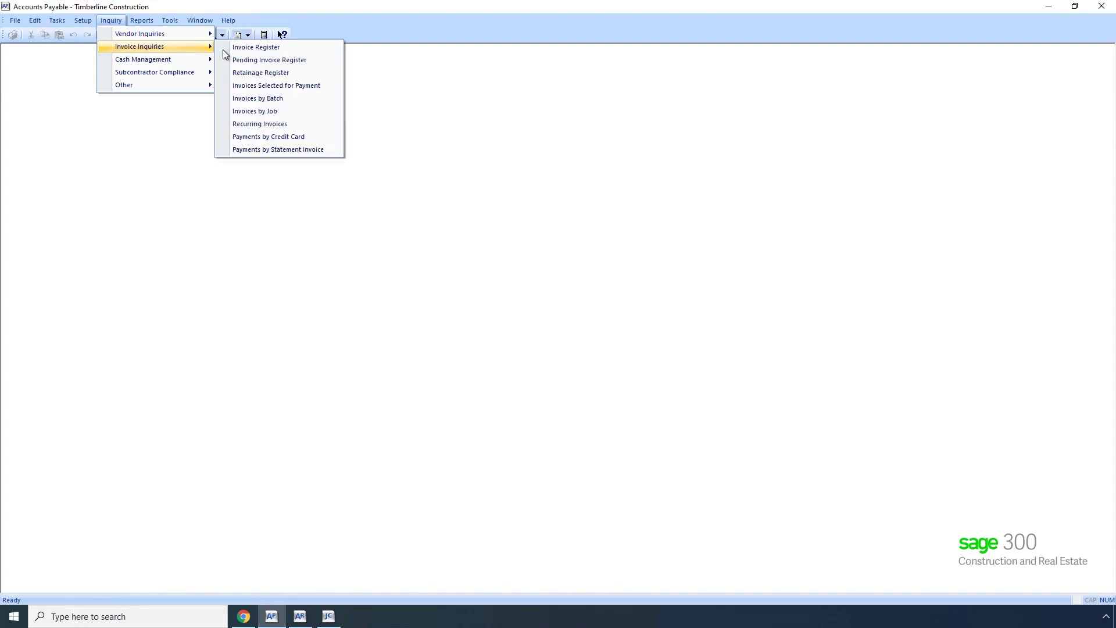
pyautogui.click(253, 47)
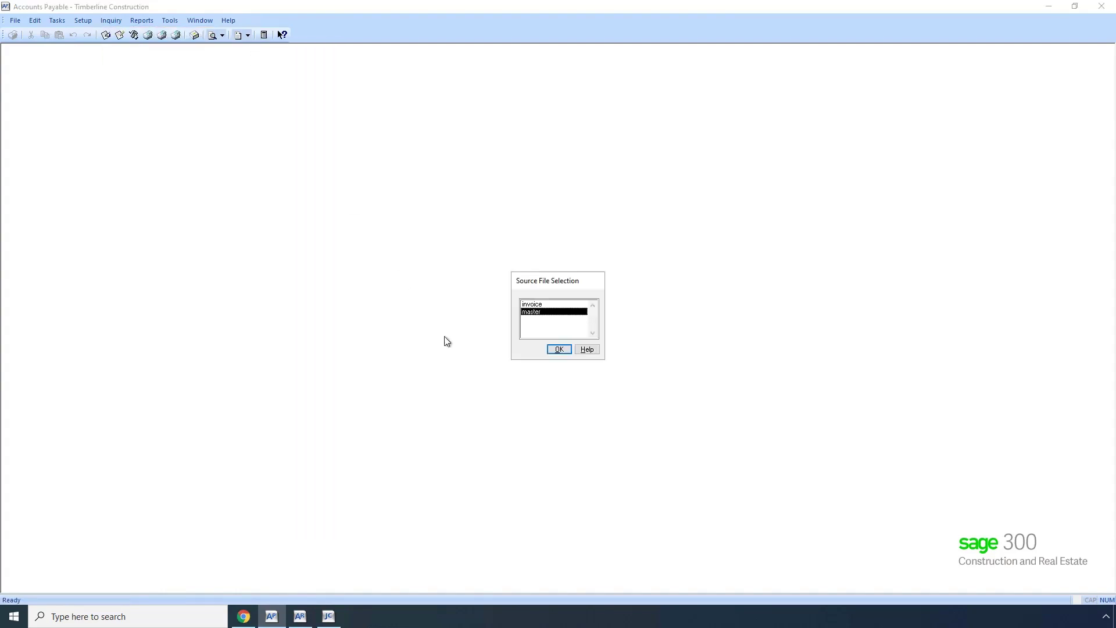
pyautogui.click(559, 350)
pyautogui.click(552, 348)
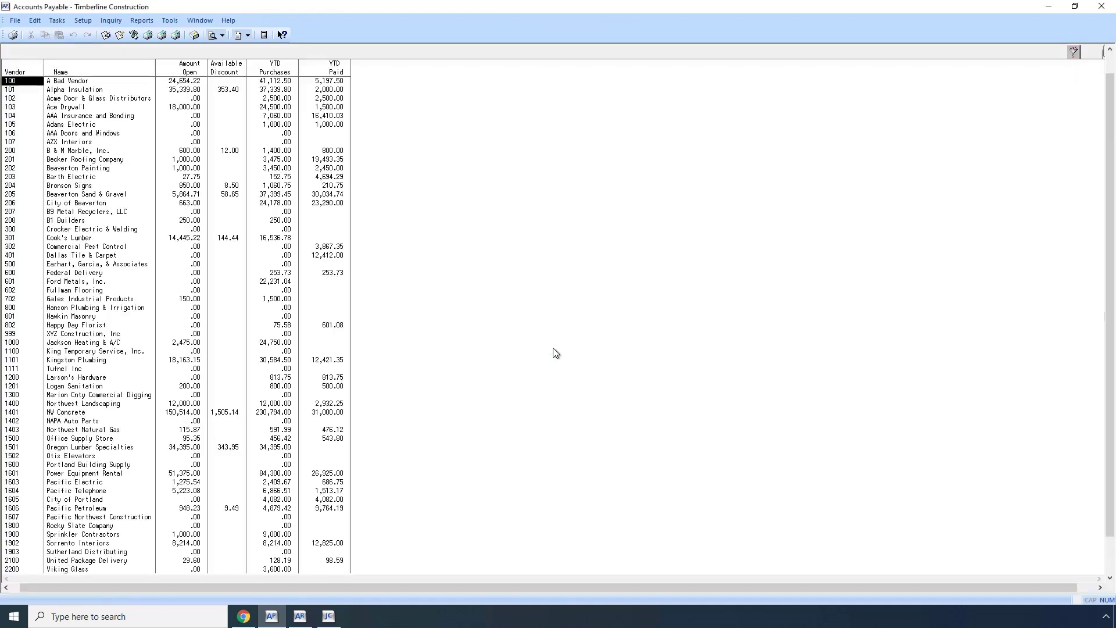
pyautogui.write('208')
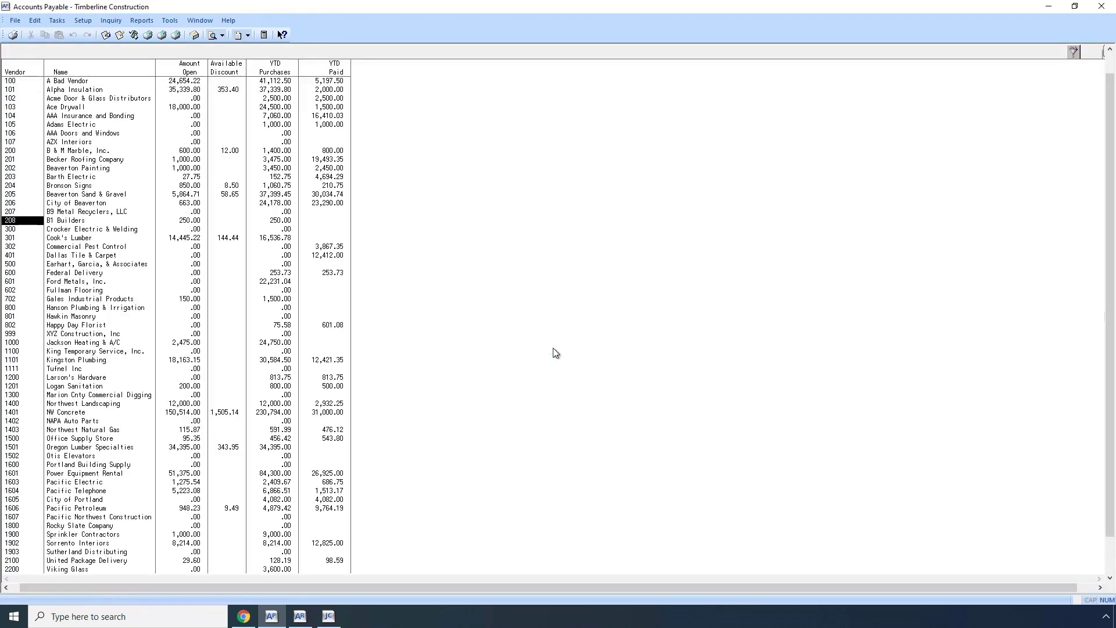
pyautogui.press('Return')
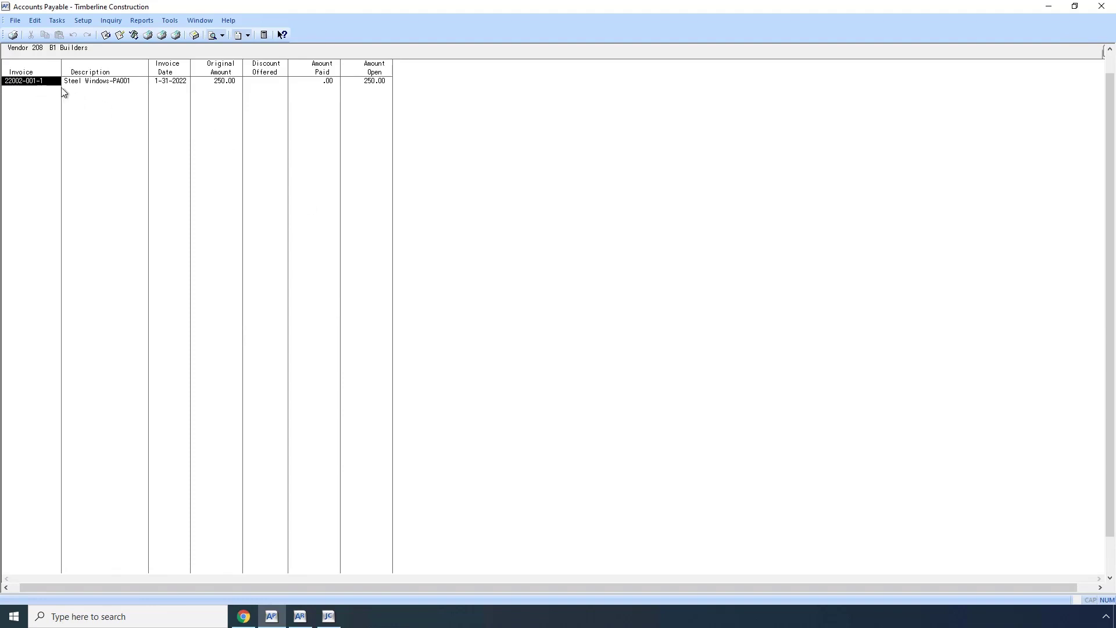
# Review invoice 22002-001-1's commitment, cost code, account and category, then go to Job Cost.
pyautogui.doubleClick(101, 85)
pyautogui.click(284, 85)
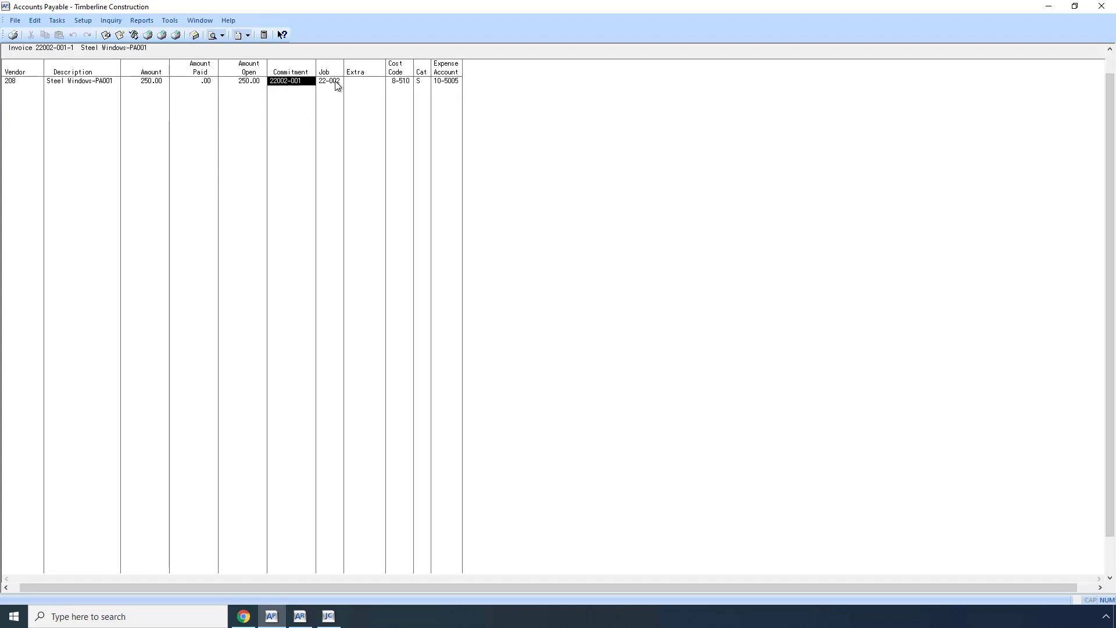
pyautogui.click(407, 87)
pyautogui.click(445, 84)
pyautogui.click(423, 86)
pyautogui.rightClick(827, 470)
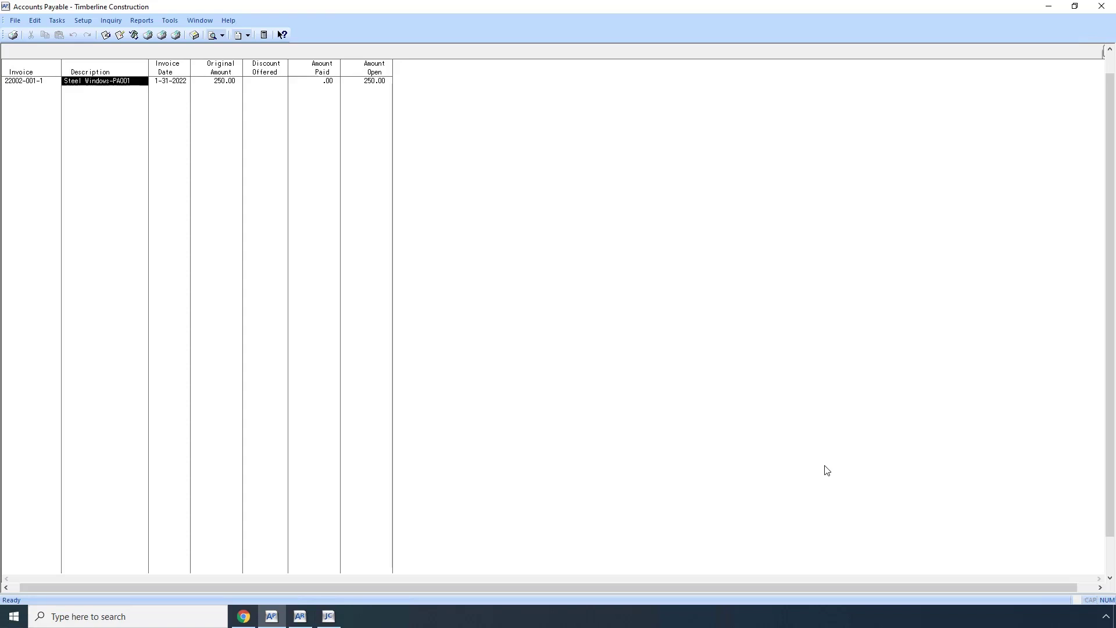
pyautogui.click(328, 616)
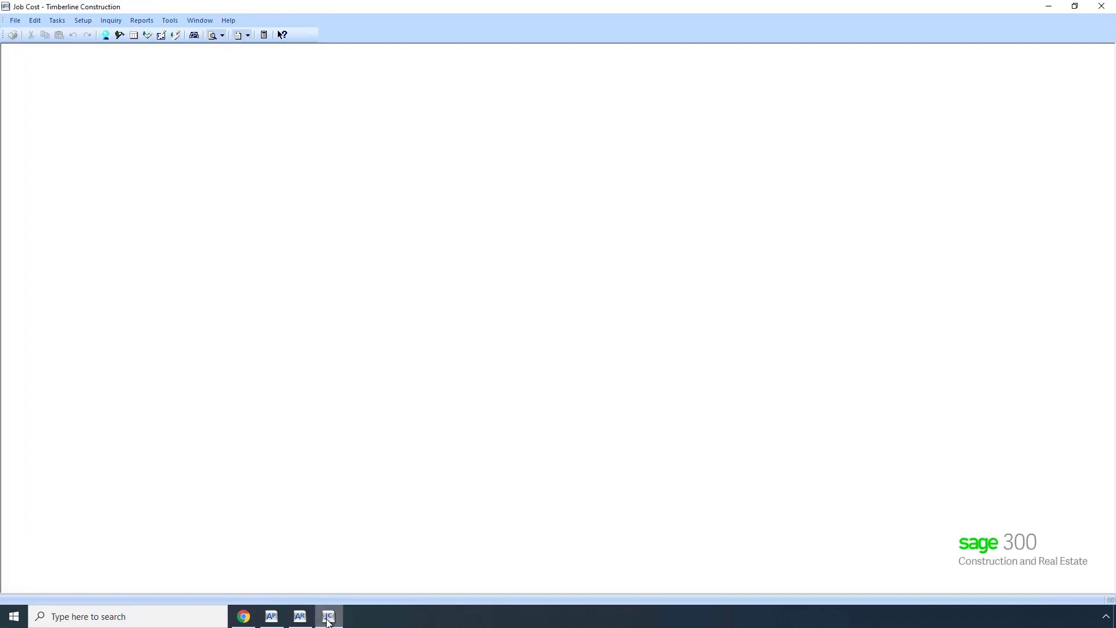
# Open the Job Cost Cost Transactions inquiry from Inquiry > Entries.
pyautogui.click(110, 23)
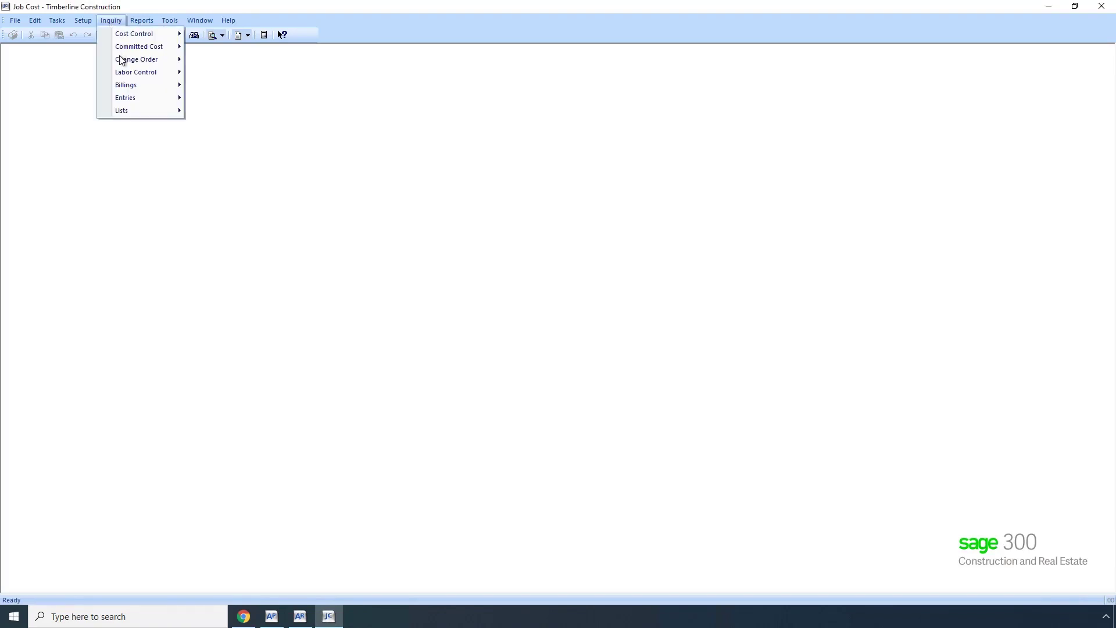
pyautogui.moveTo(123, 103)
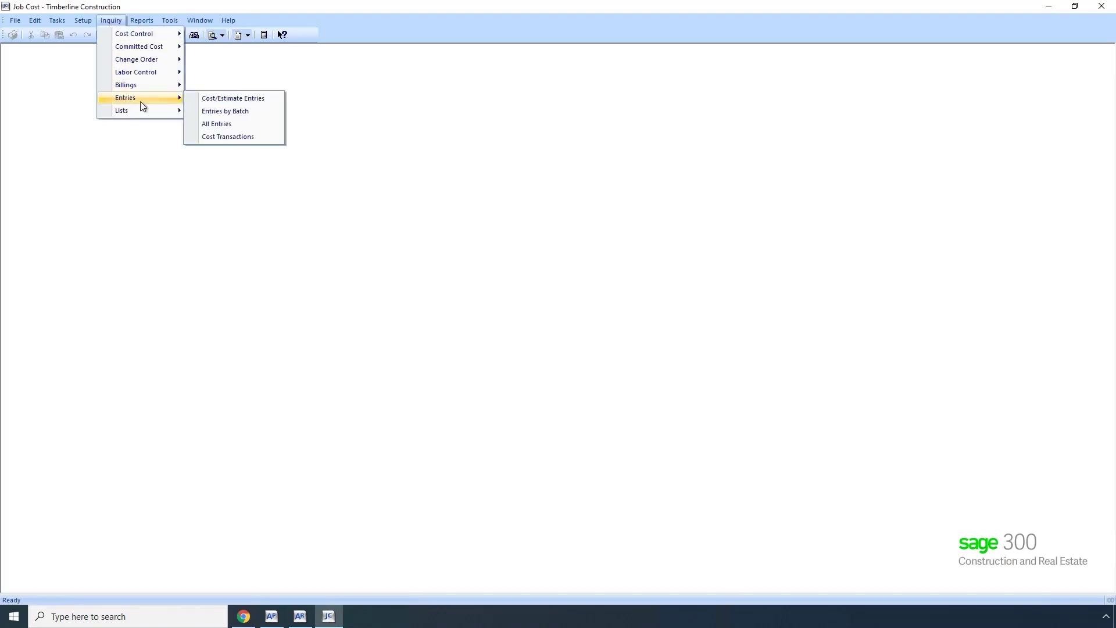
pyautogui.click(232, 139)
pyautogui.click(556, 354)
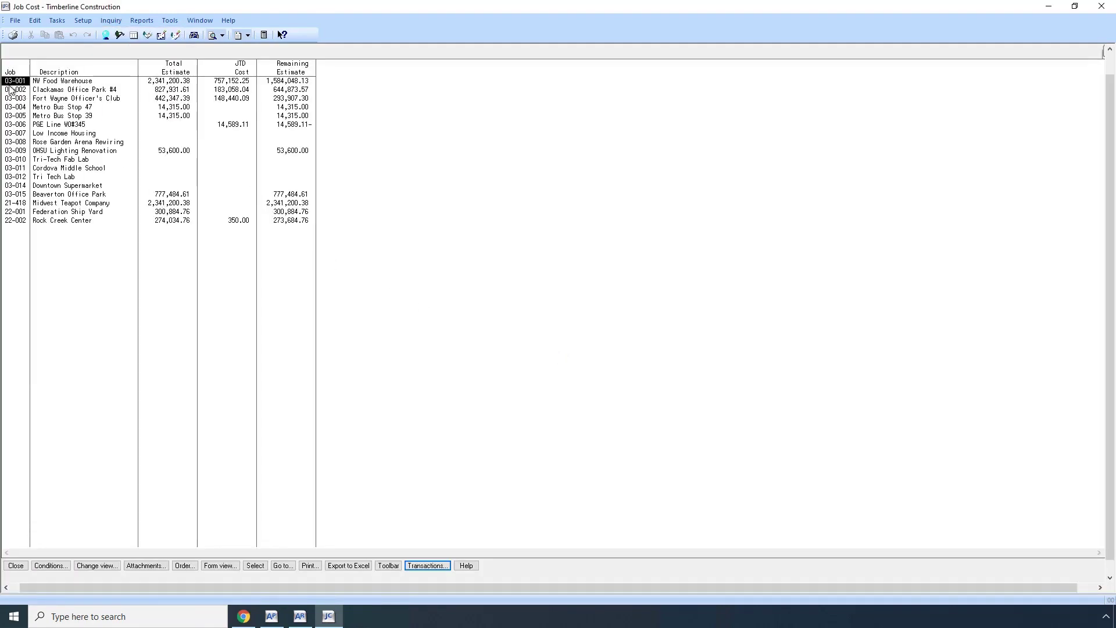
# Open job 03-001 NW Food Warehouse and review the bond transaction's vendor and invoice.
pyautogui.doubleClick(22, 83)
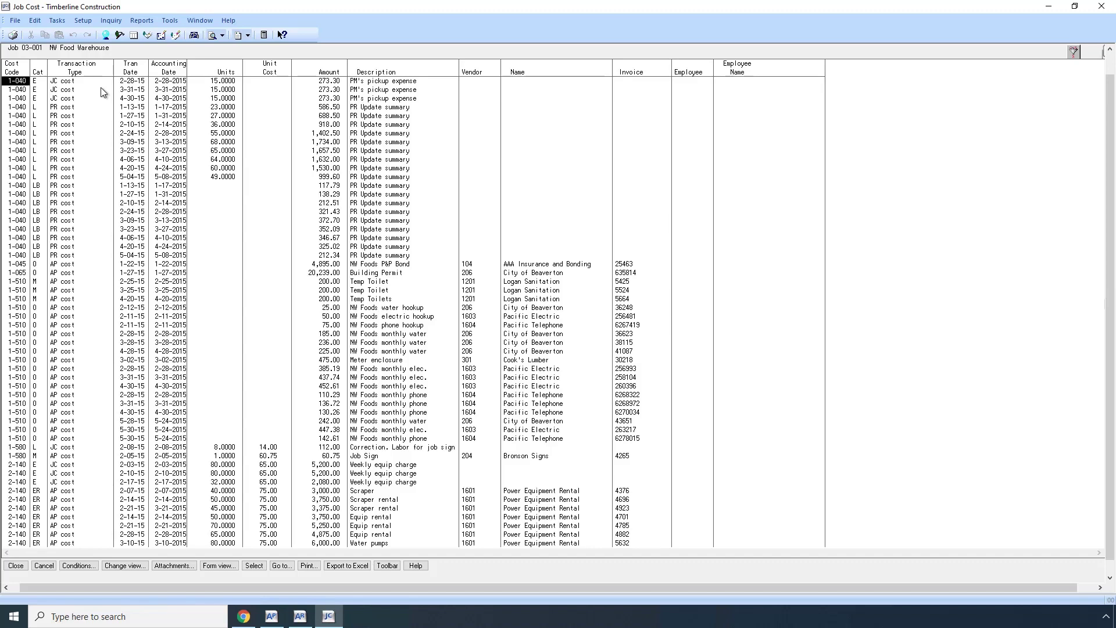
pyautogui.click(469, 266)
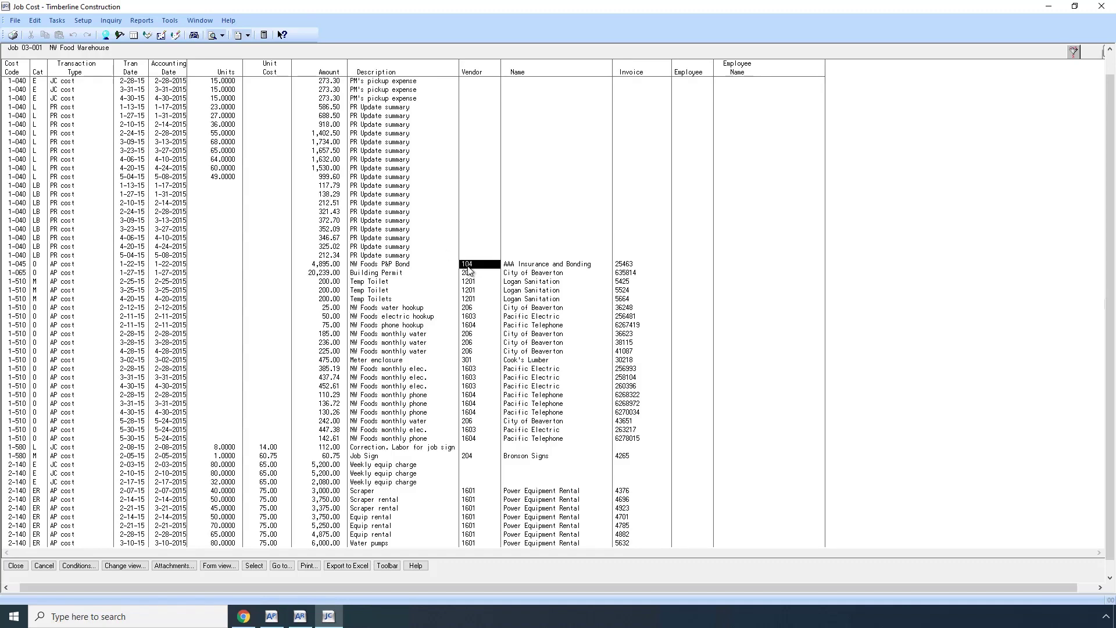
pyautogui.click(625, 266)
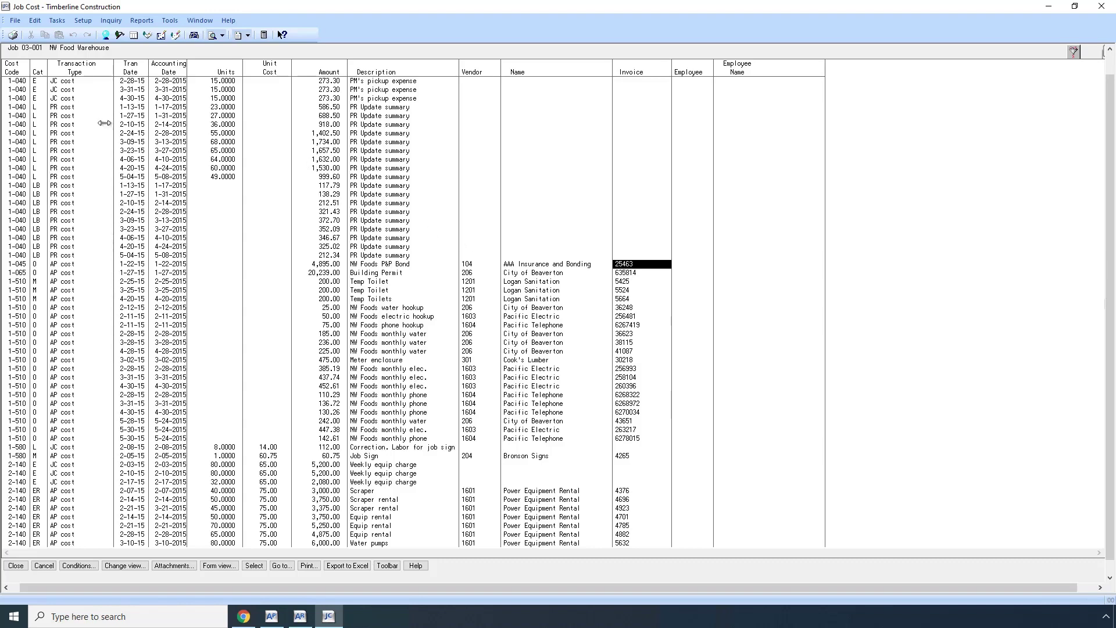
# Review a payroll entry's PR Update description and employee, then return to Autodesk Cost.
pyautogui.click(61, 108)
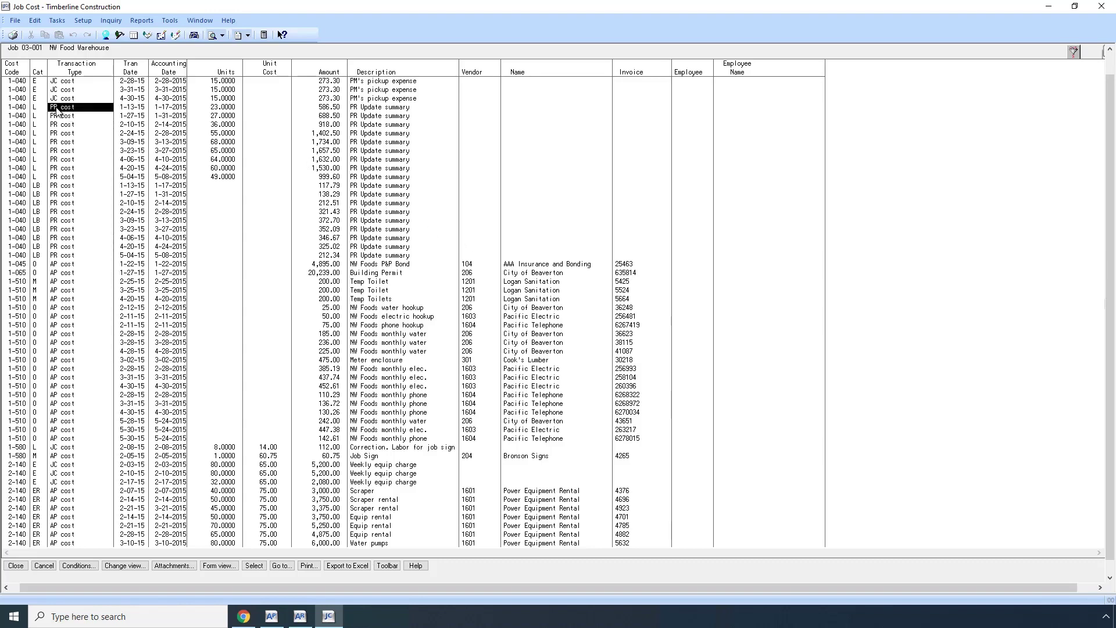
pyautogui.click(366, 108)
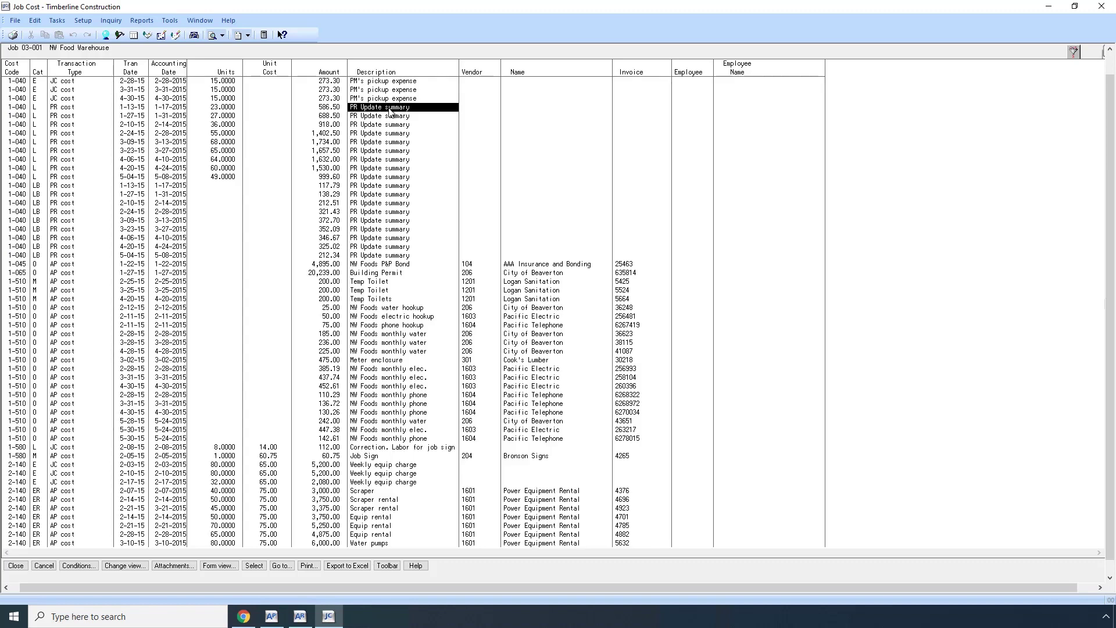
pyautogui.click(687, 110)
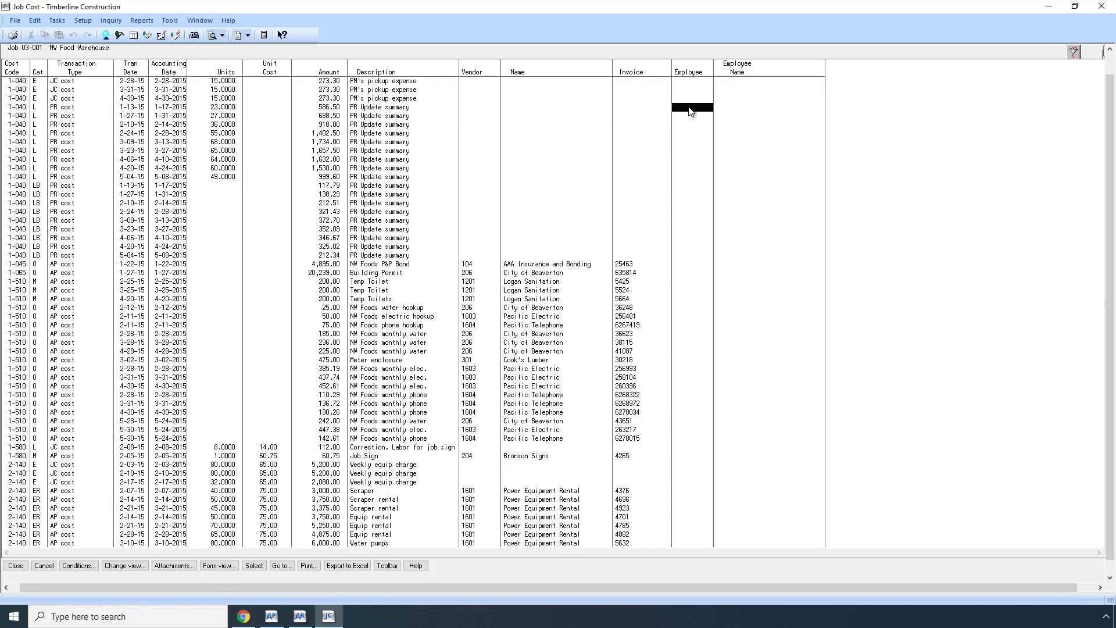
pyautogui.click(730, 107)
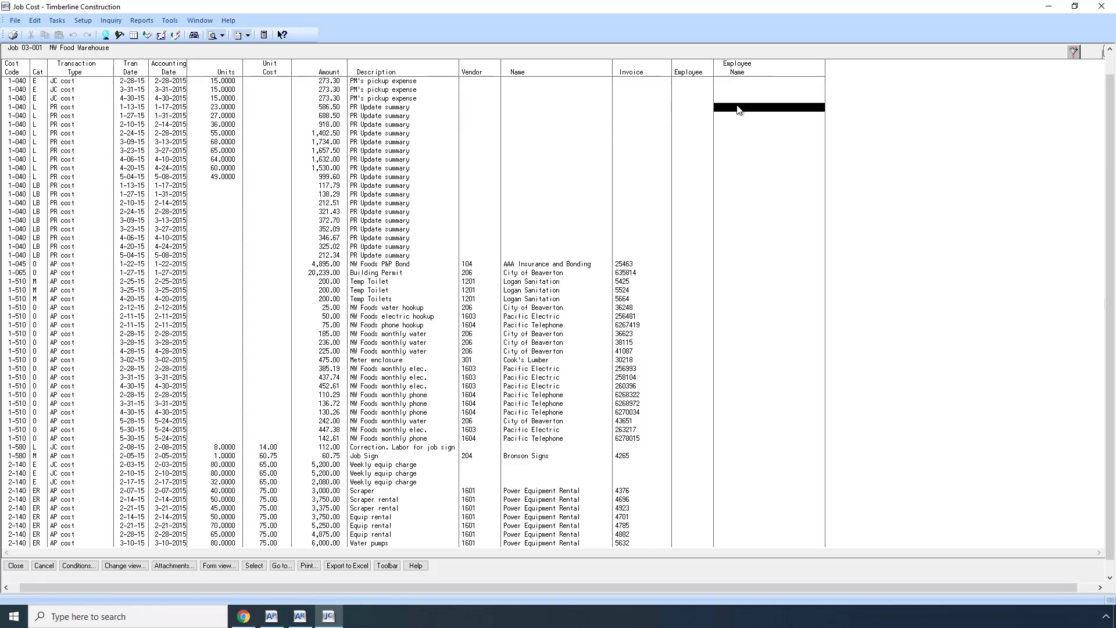
pyautogui.click(395, 108)
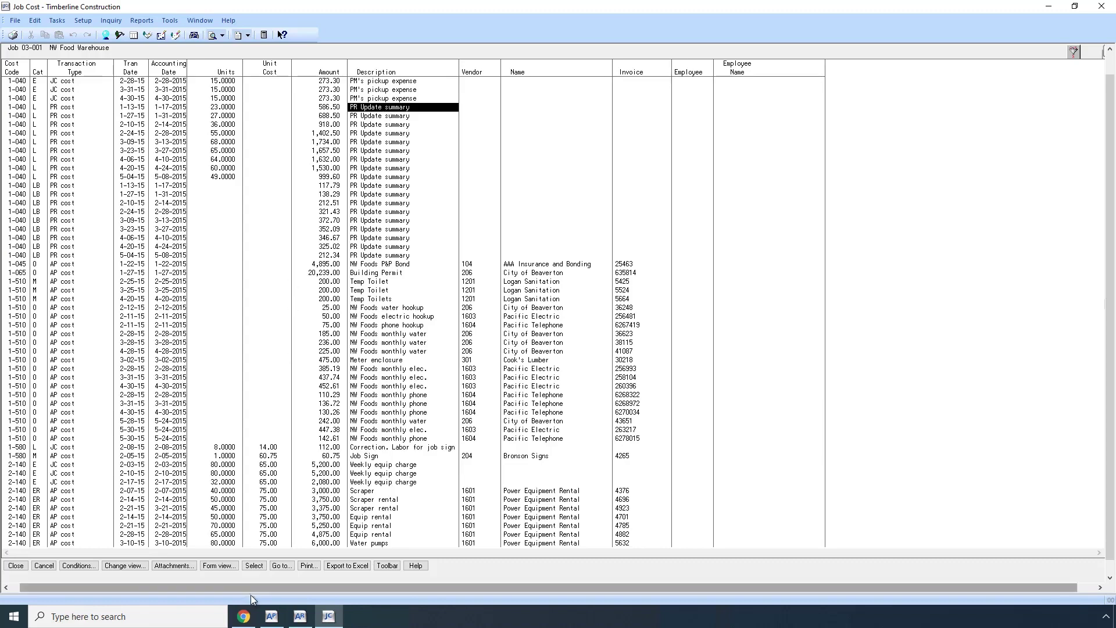
pyautogui.click(244, 617)
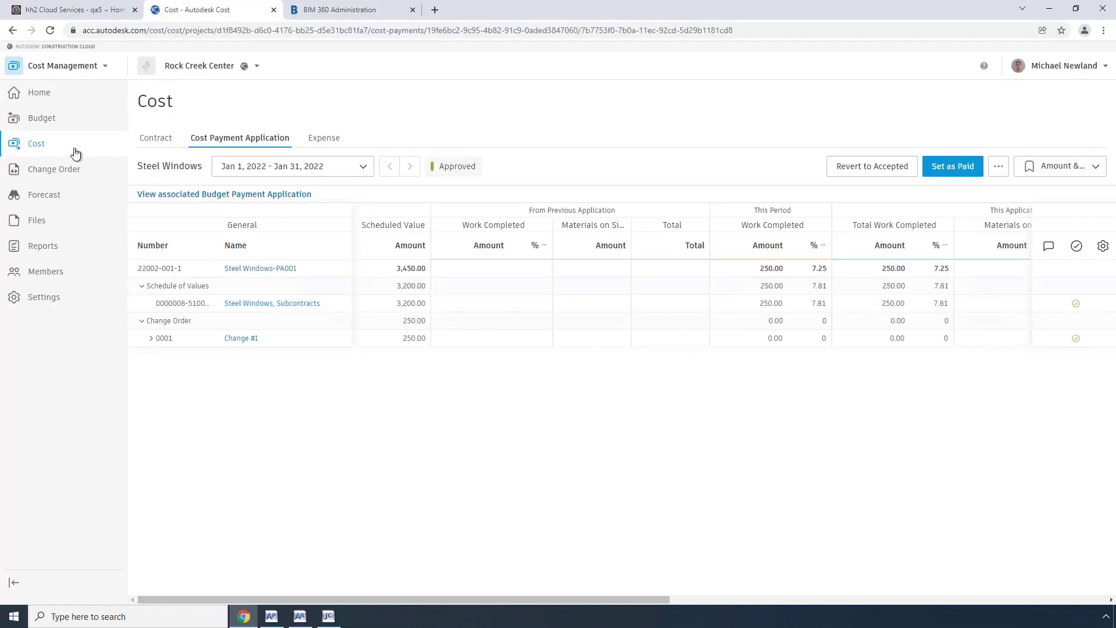
# Open the Rock Creek Center budget from the Expense tab to see 250.00 in approved change orders.
pyautogui.click(327, 142)
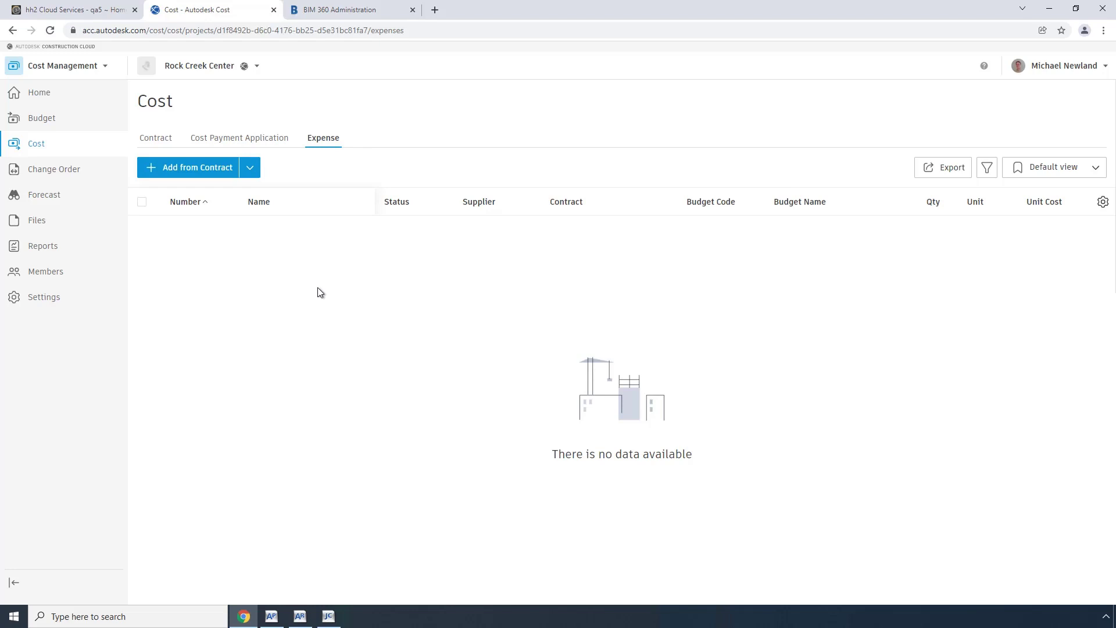
pyautogui.click(50, 124)
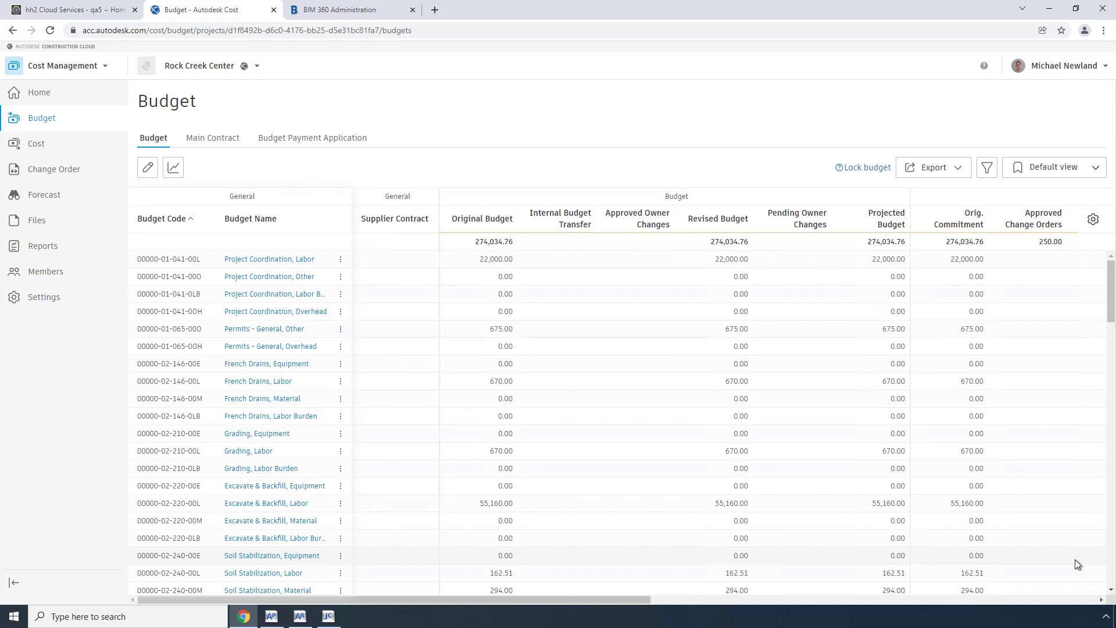
# Switch from Autodesk Cost to the hh2 Cloud Services tab, ending on the hh2 Universal Construction Model slide.
pyautogui.click(87, 10)
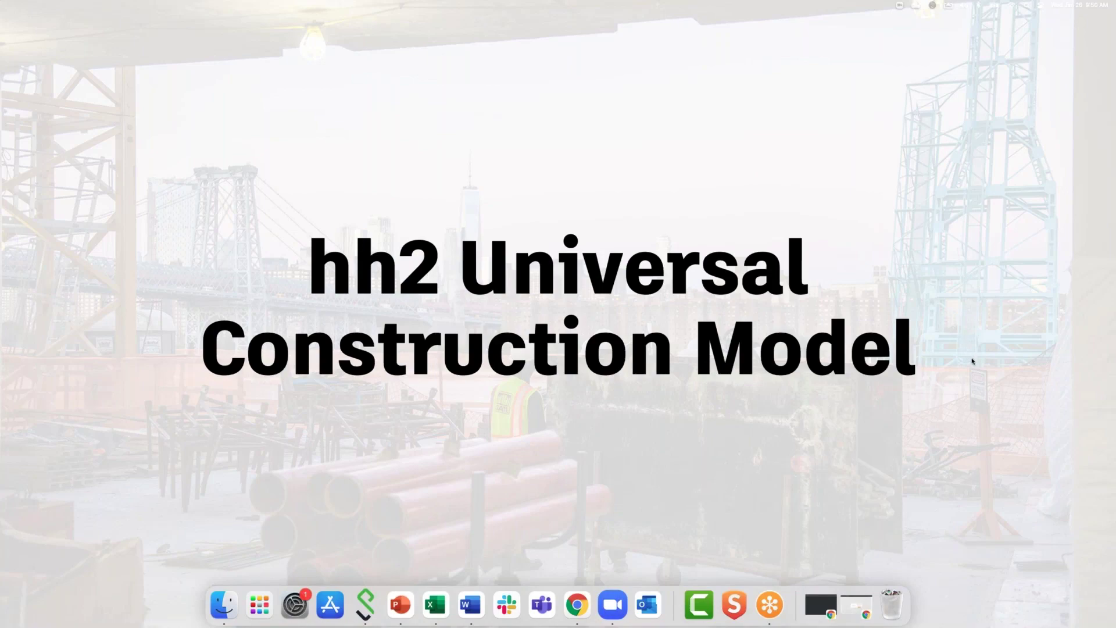
# Advance the slideshow past the Q&A slide to the 'Would you like to hear more about this integration?' poll.
pyautogui.press('Right')
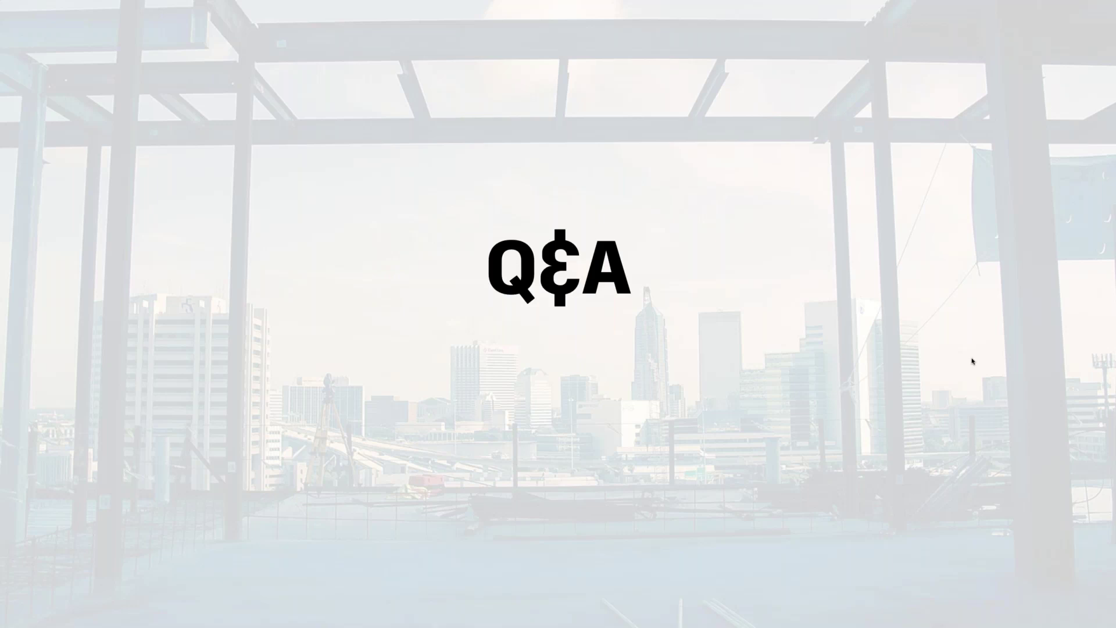
pyautogui.press('Right')
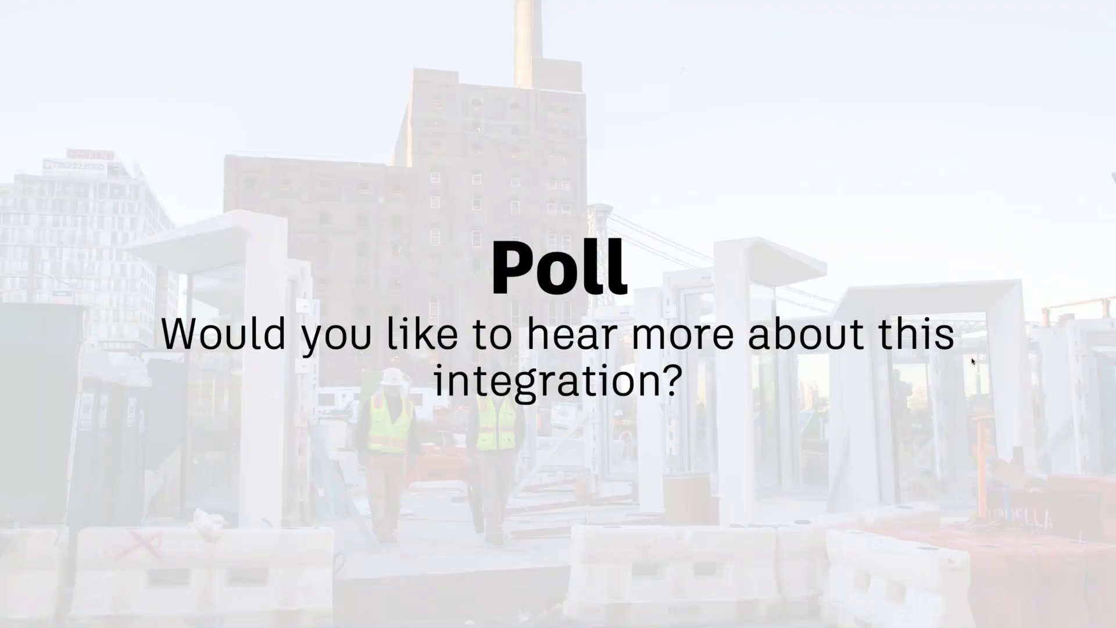